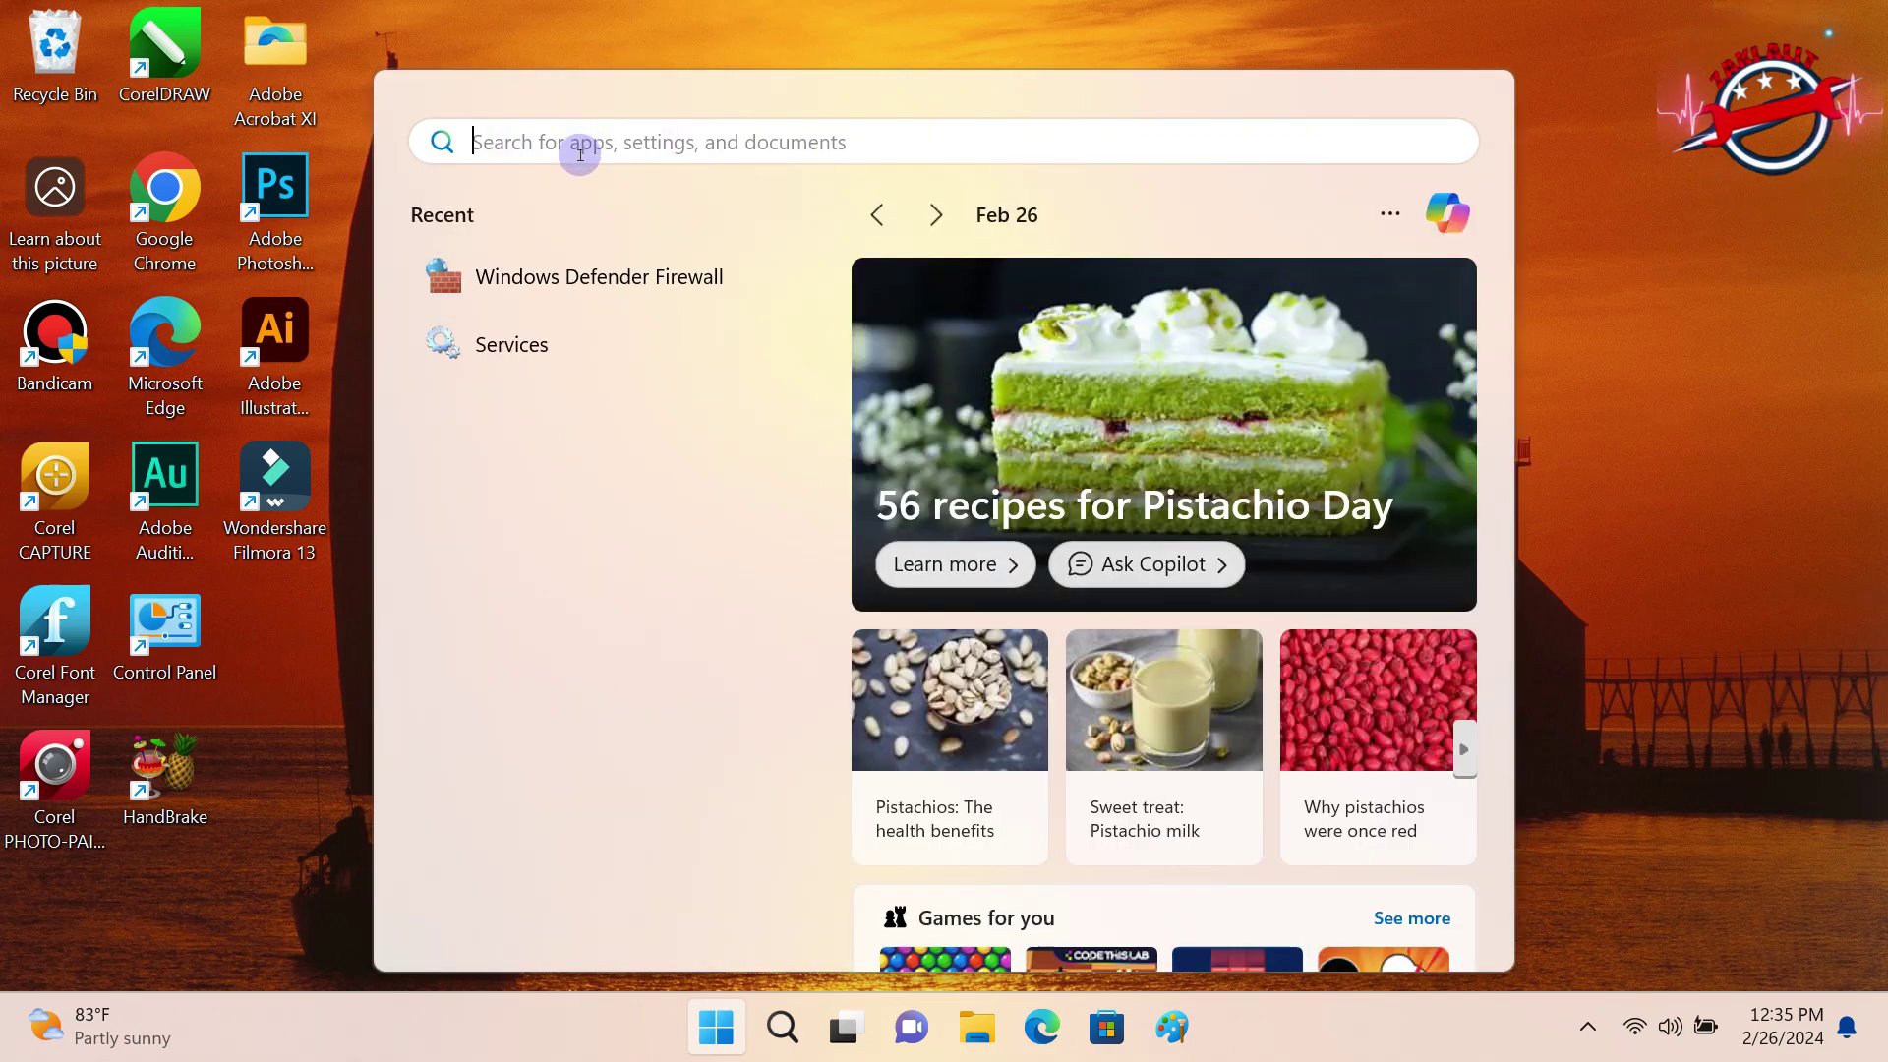
Find System Configuration by searching for "msc", open its link to the startup apps in Task Manager, and maximize that window.
type("msc")
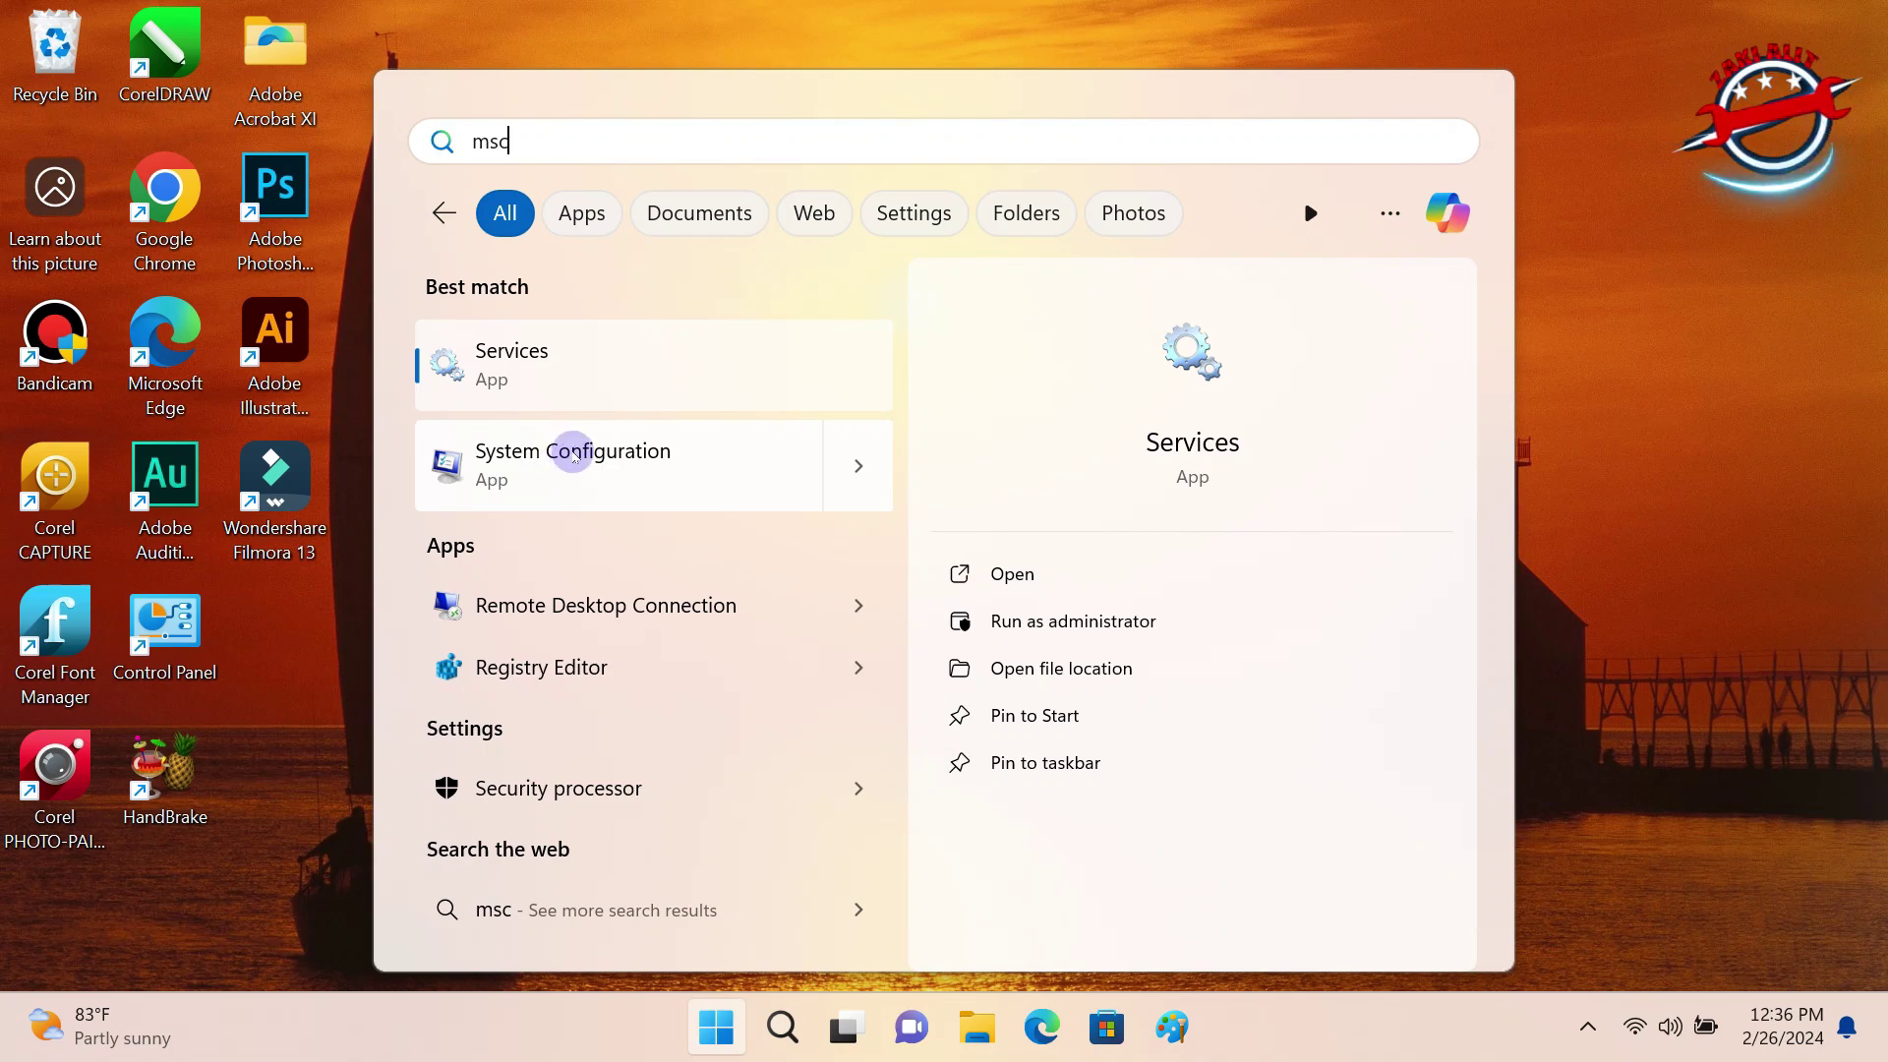
left_click(575, 456)
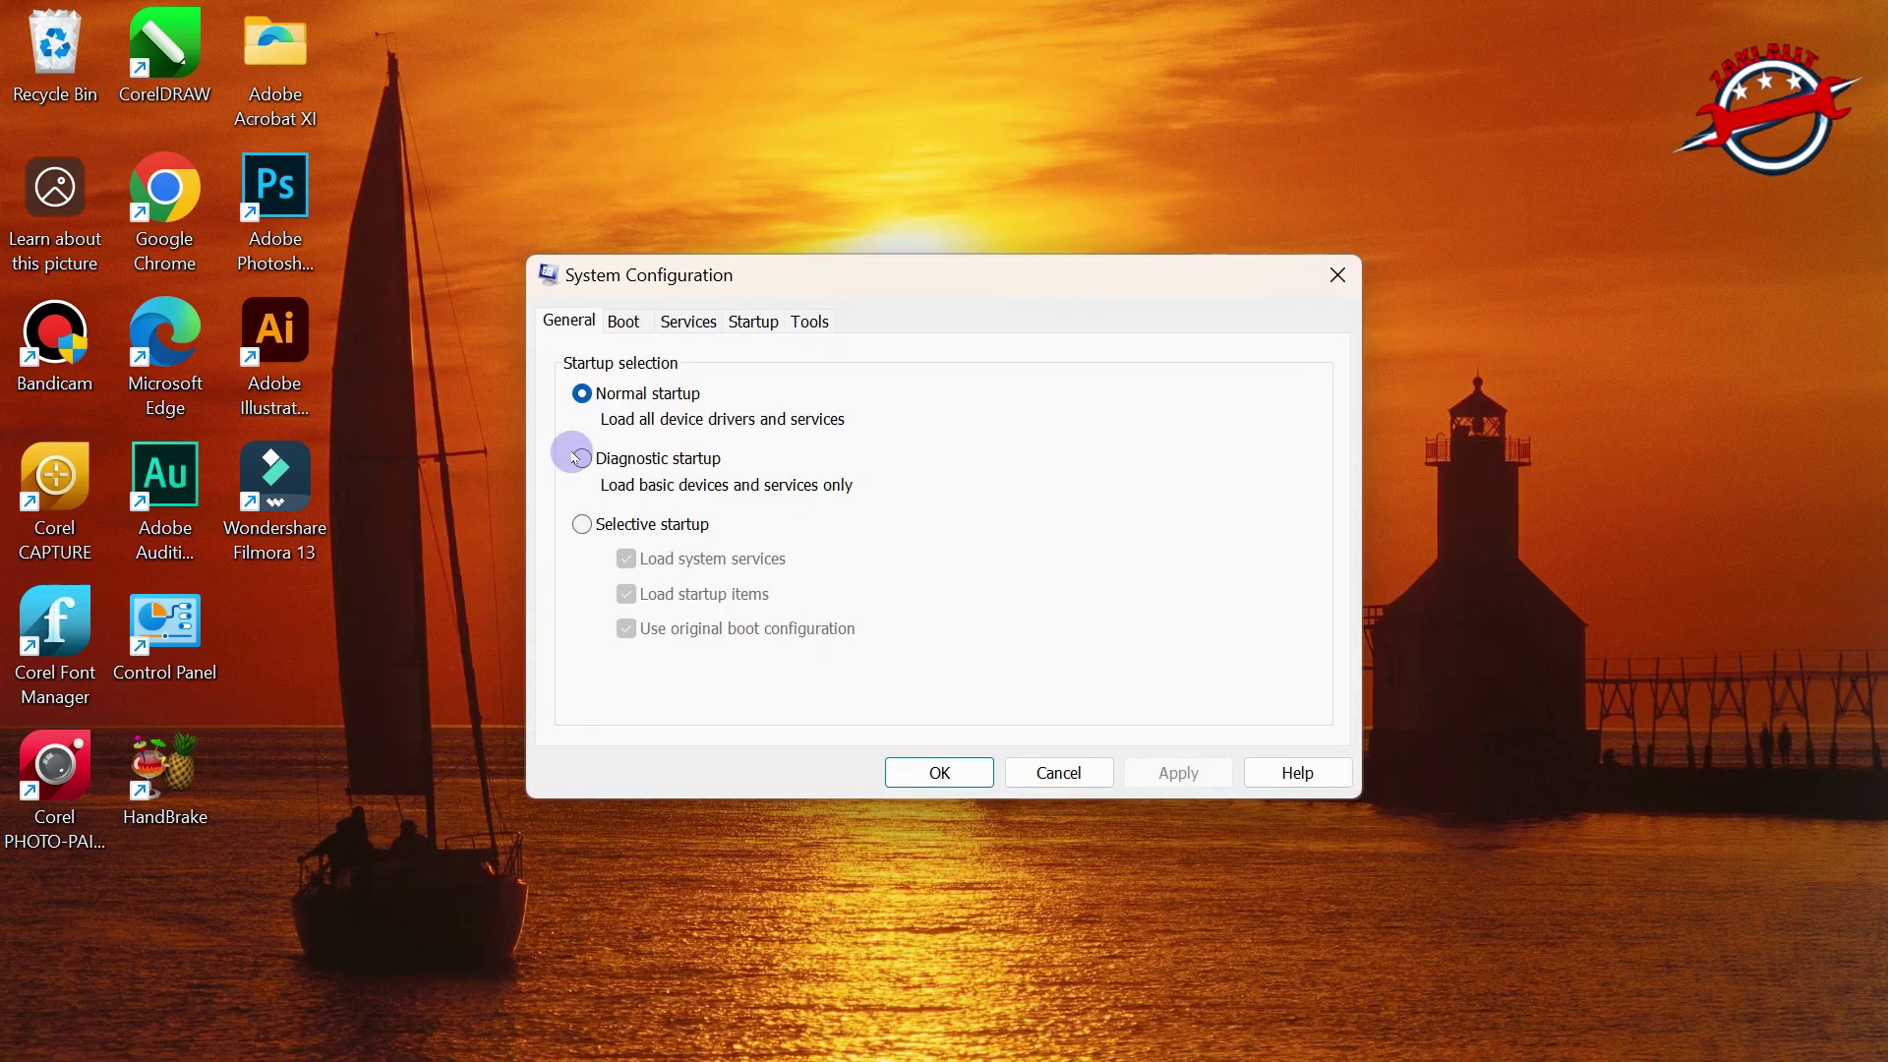
left_click(746, 325)
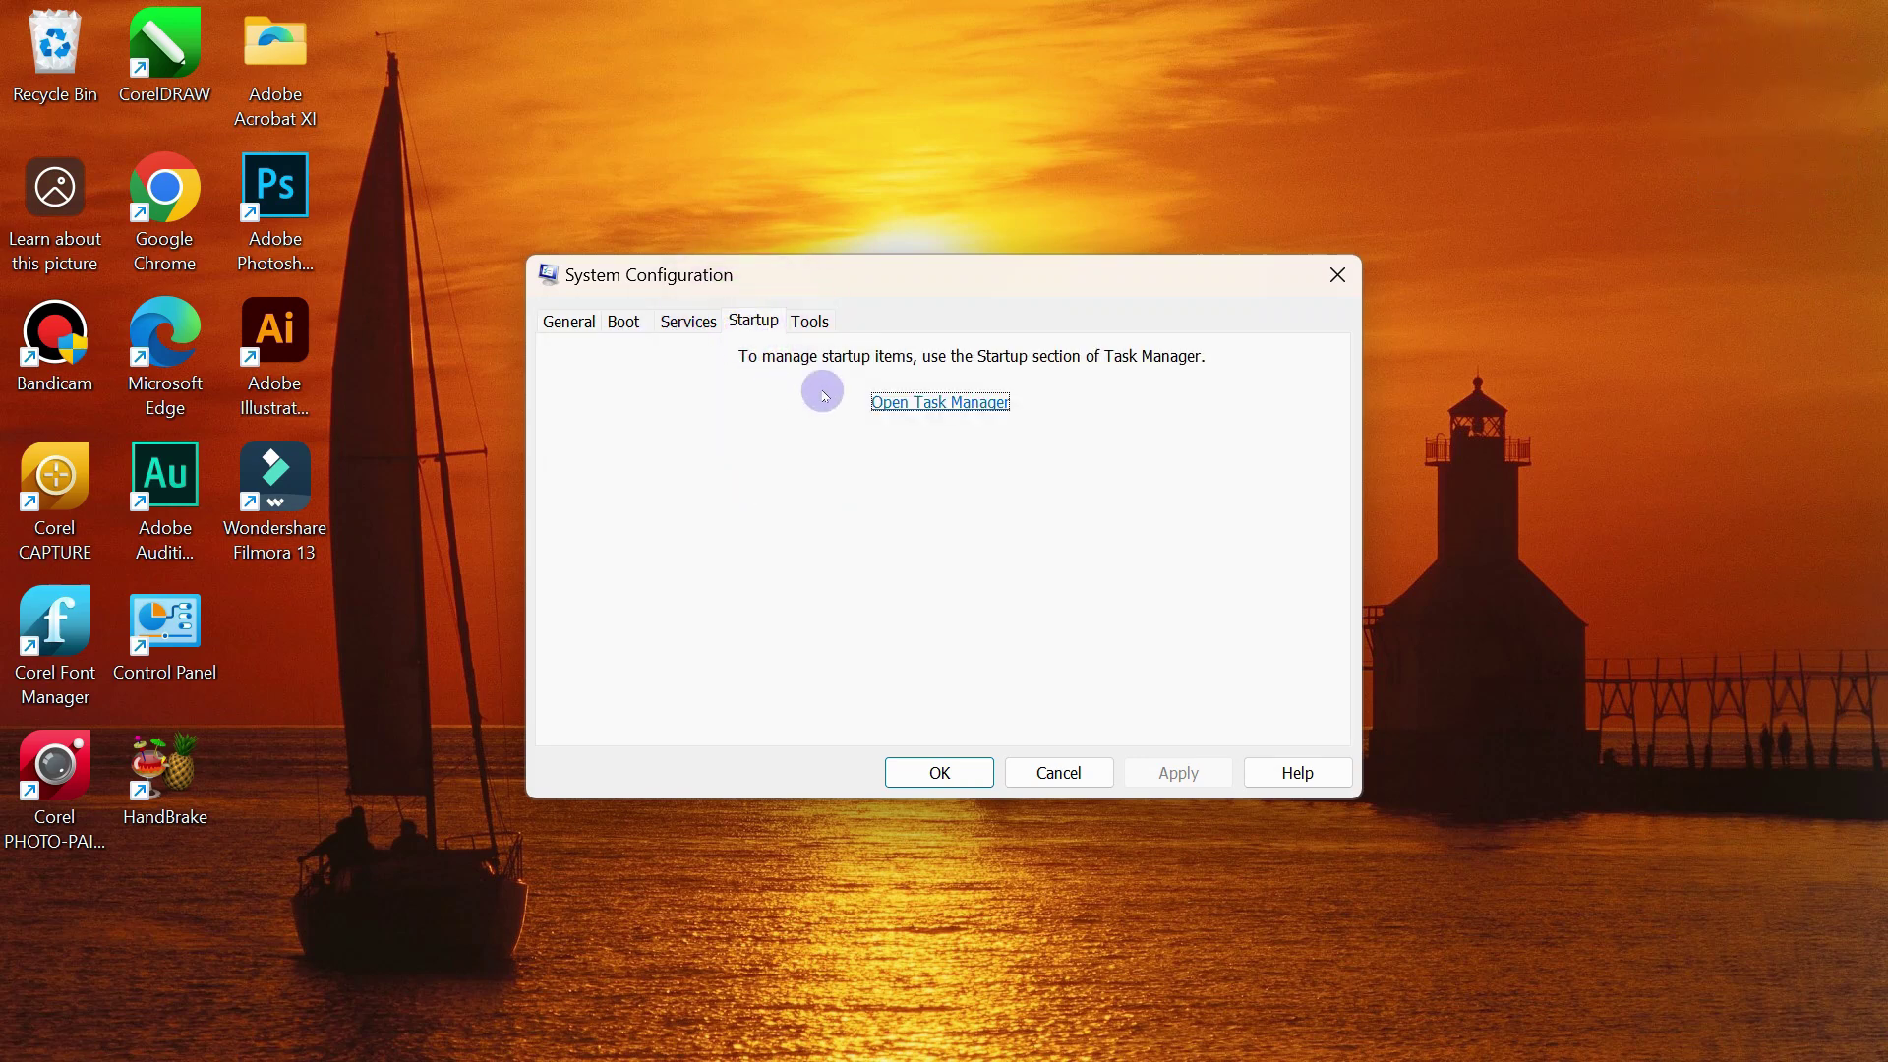
left_click(948, 411)
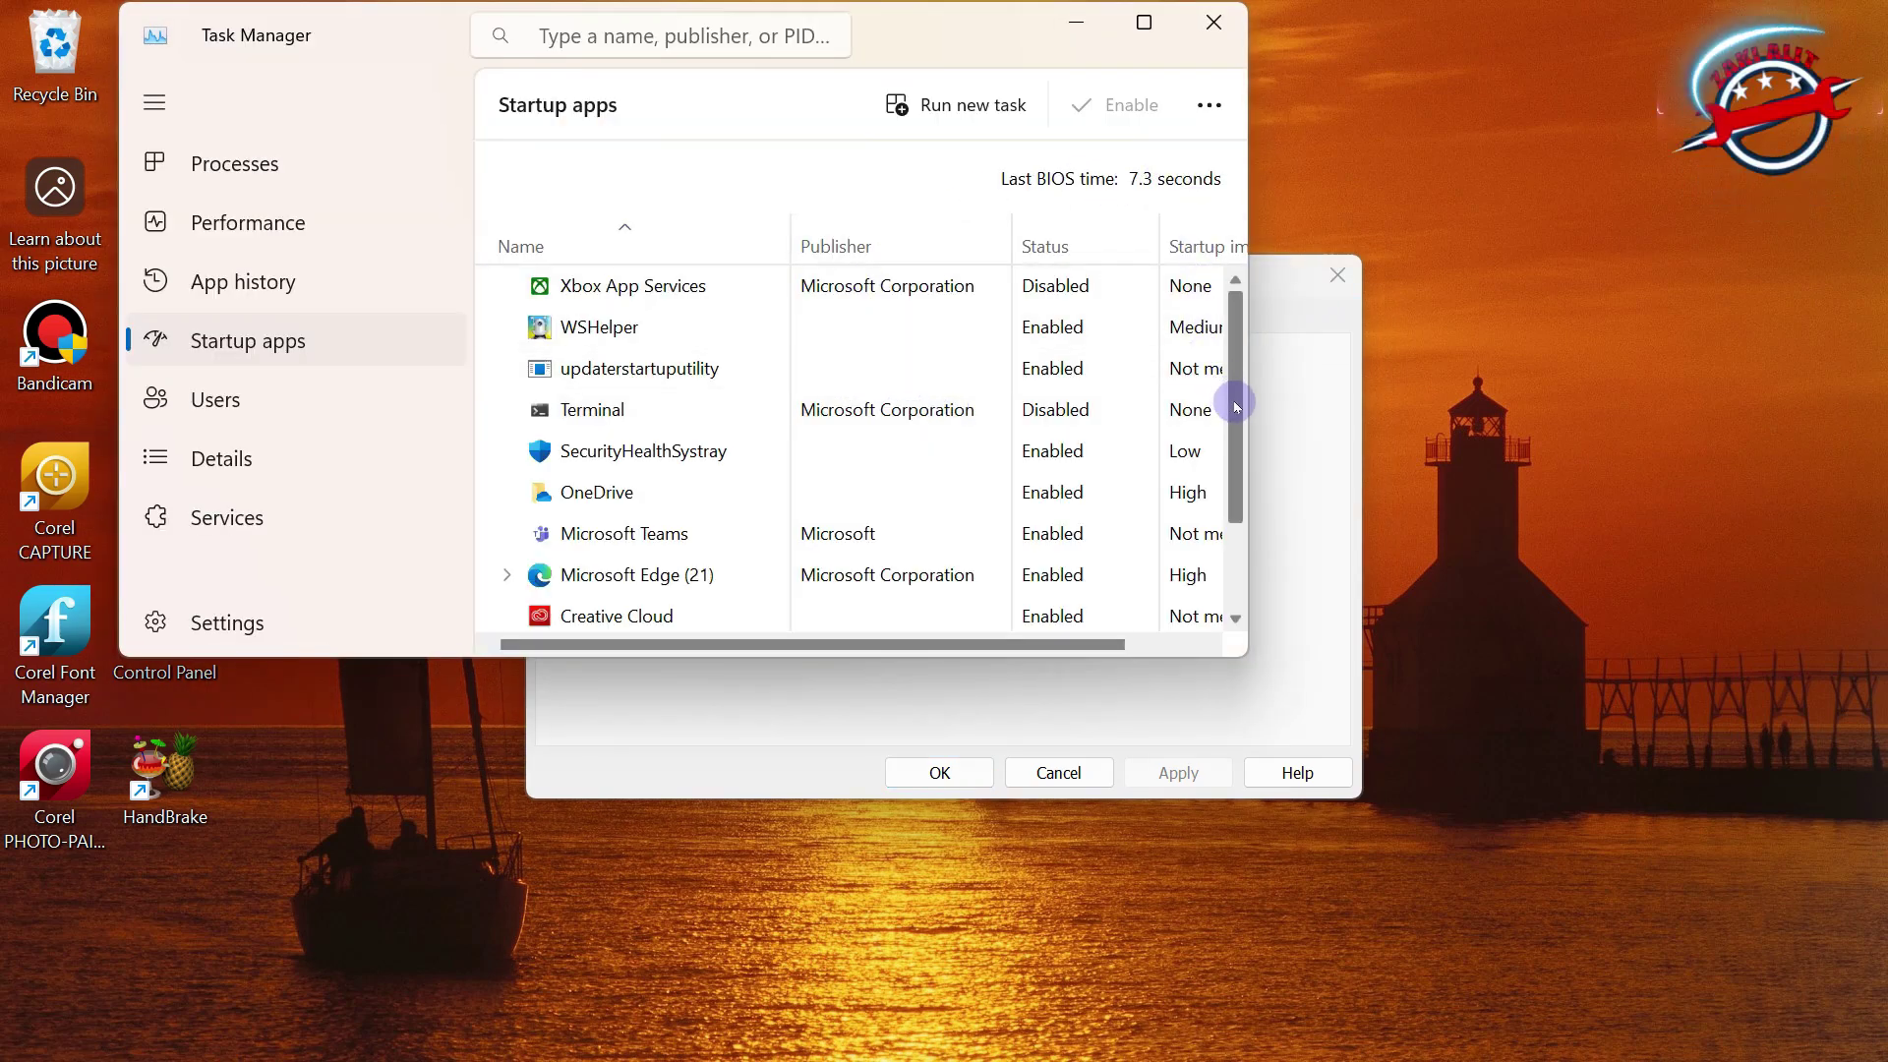
scroll(1236, 406, "down", 3)
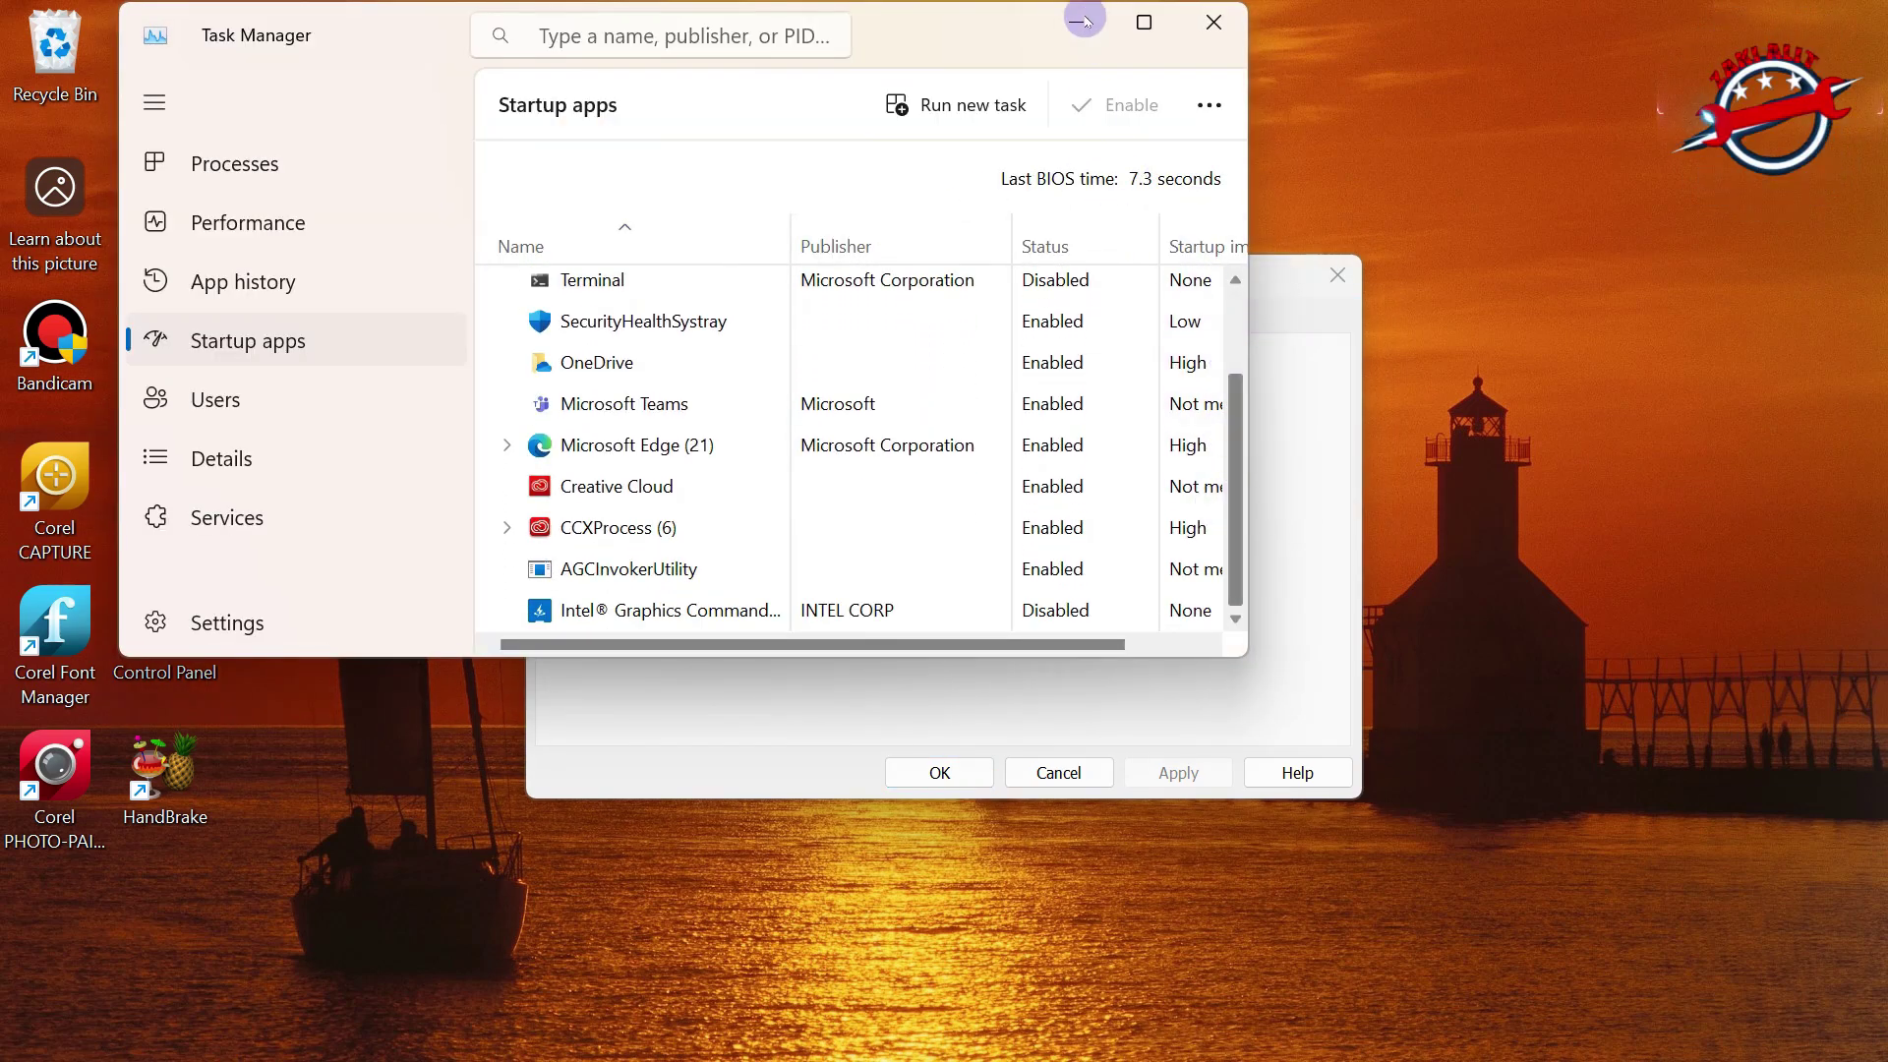
mouse_move(1144, 22)
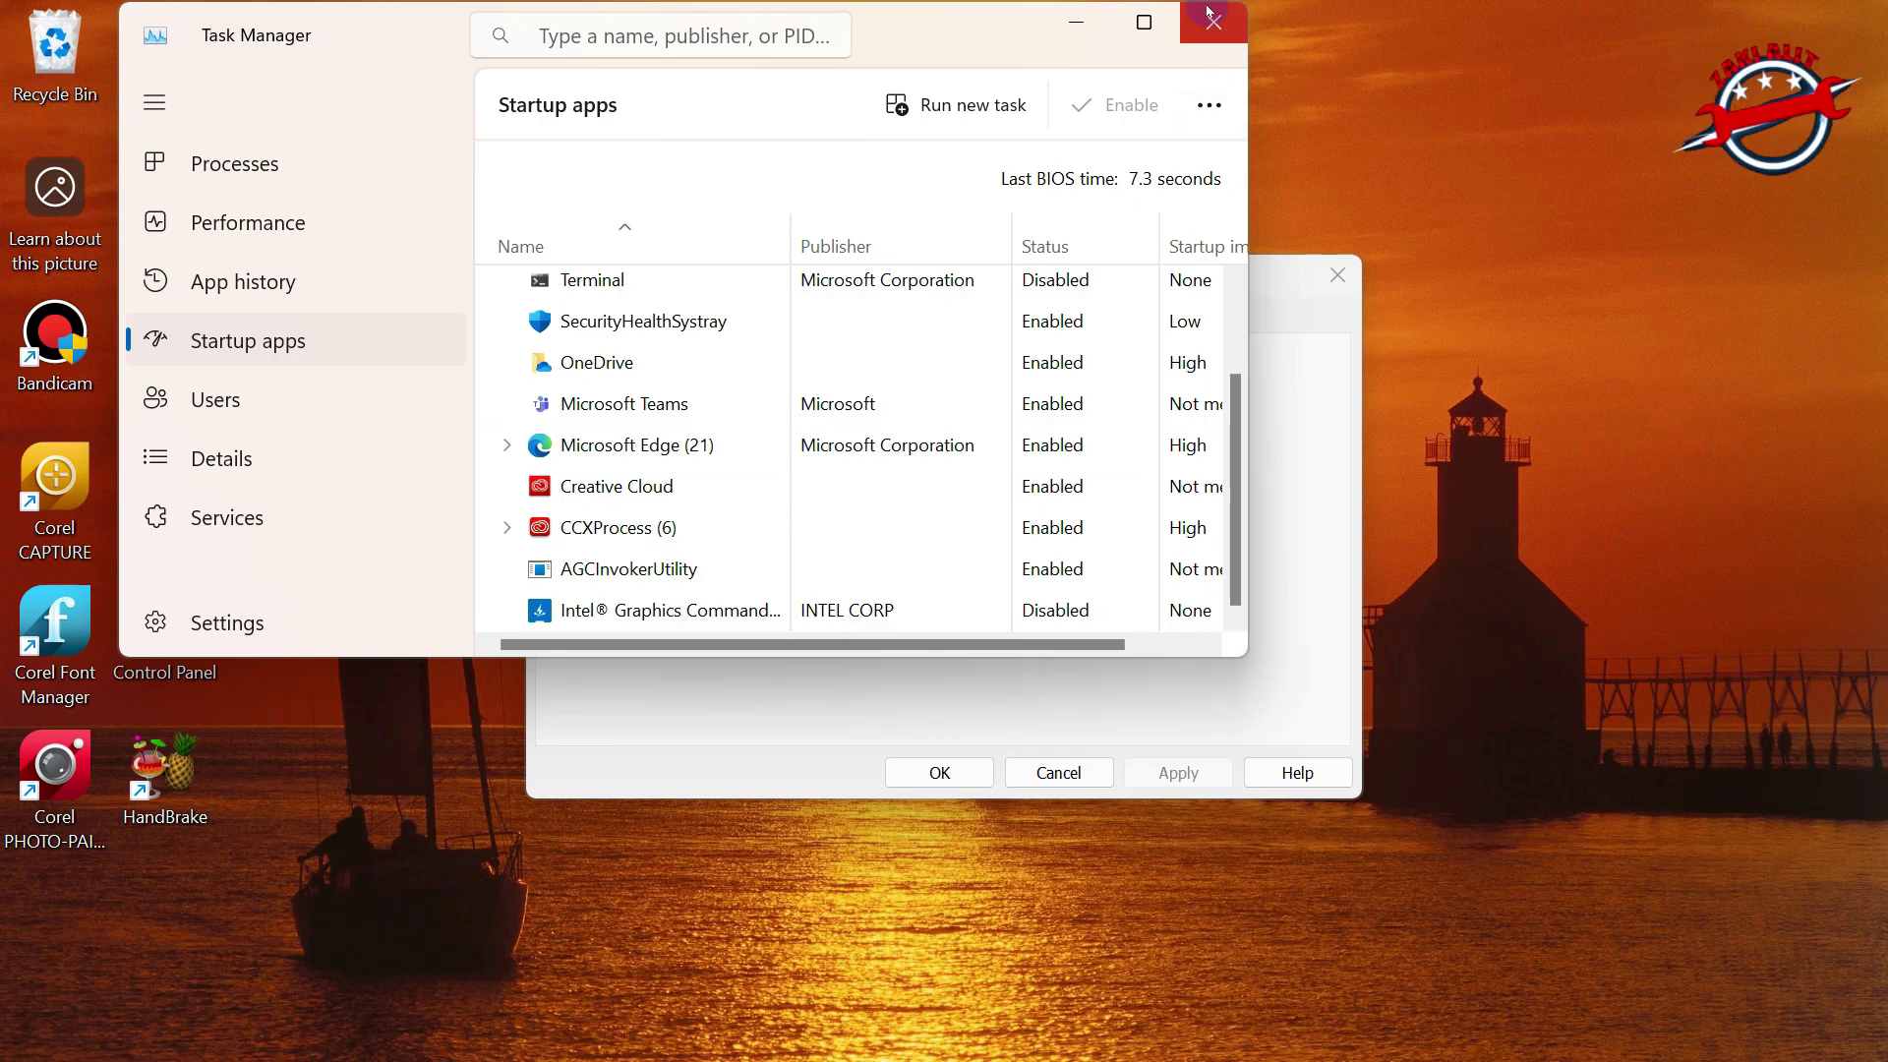
left_click(1147, 21)
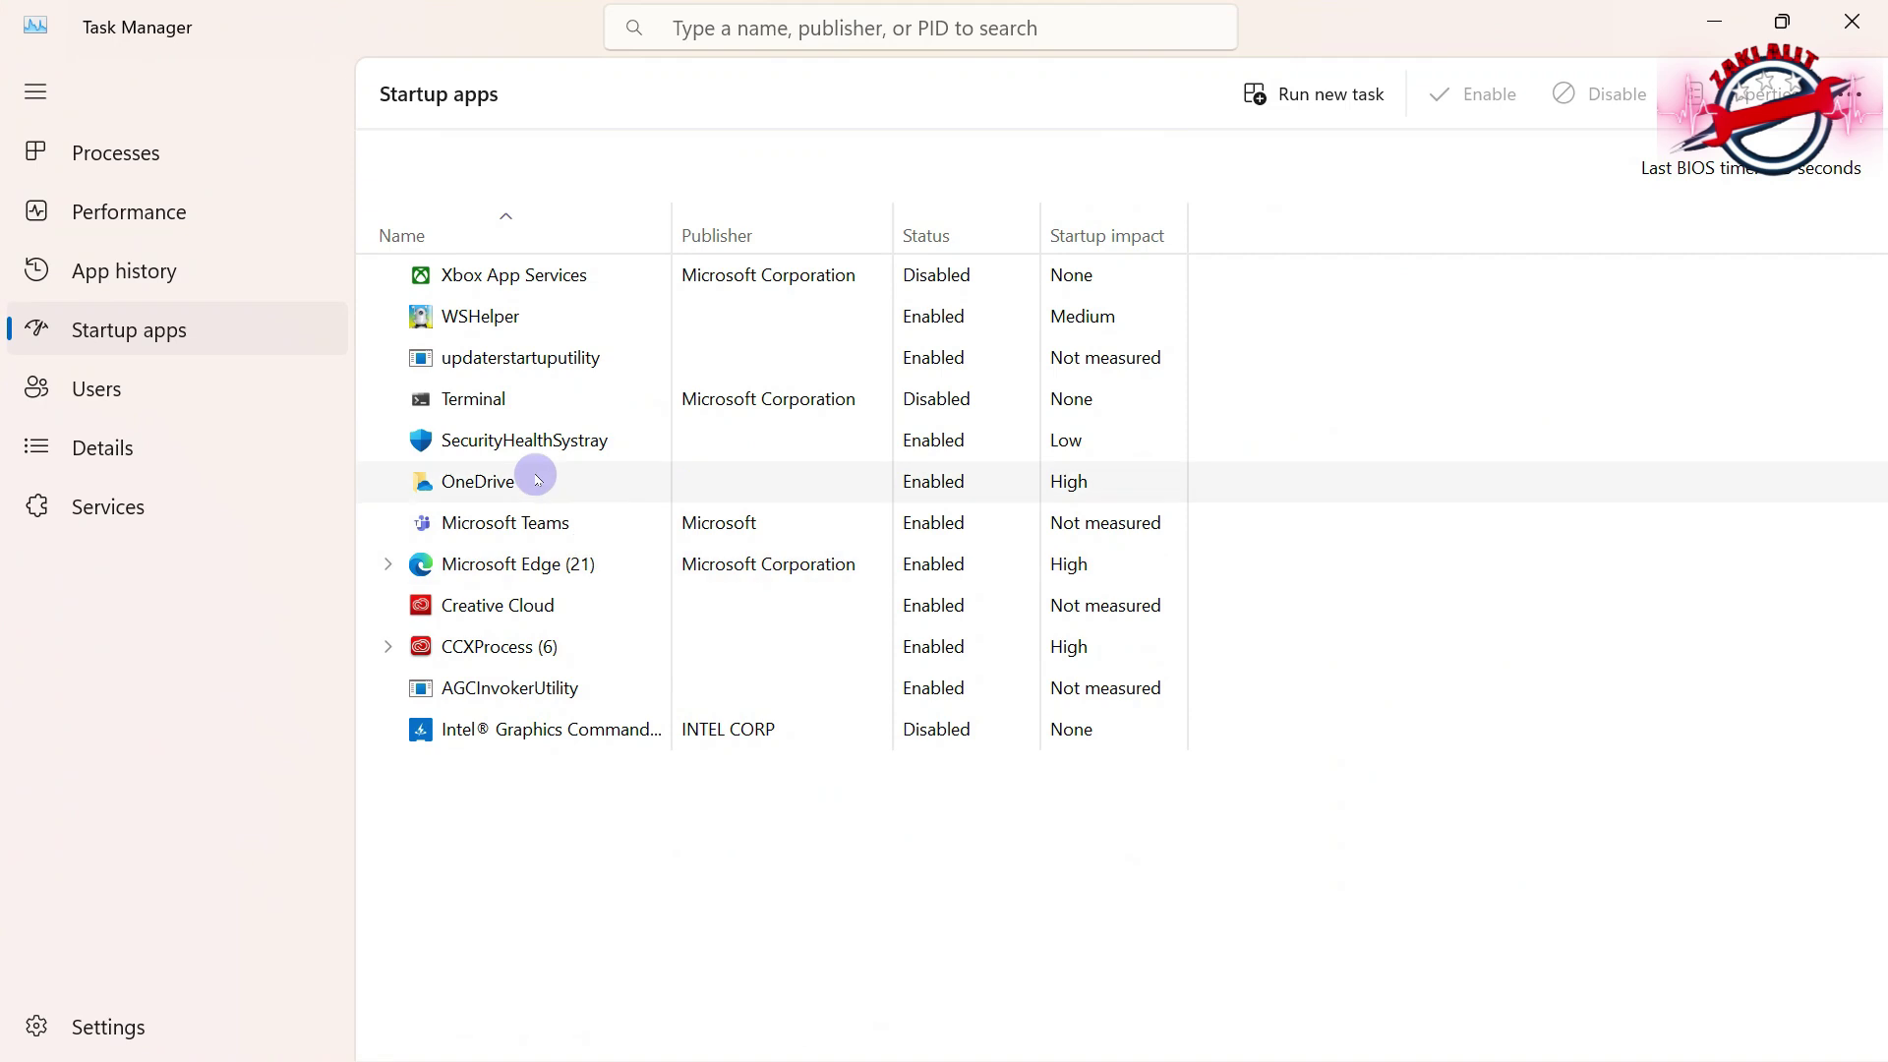
Disable the CCXProcess, Creative Cloud and AGCInvokerUtility startup apps.
right_click(513, 645)
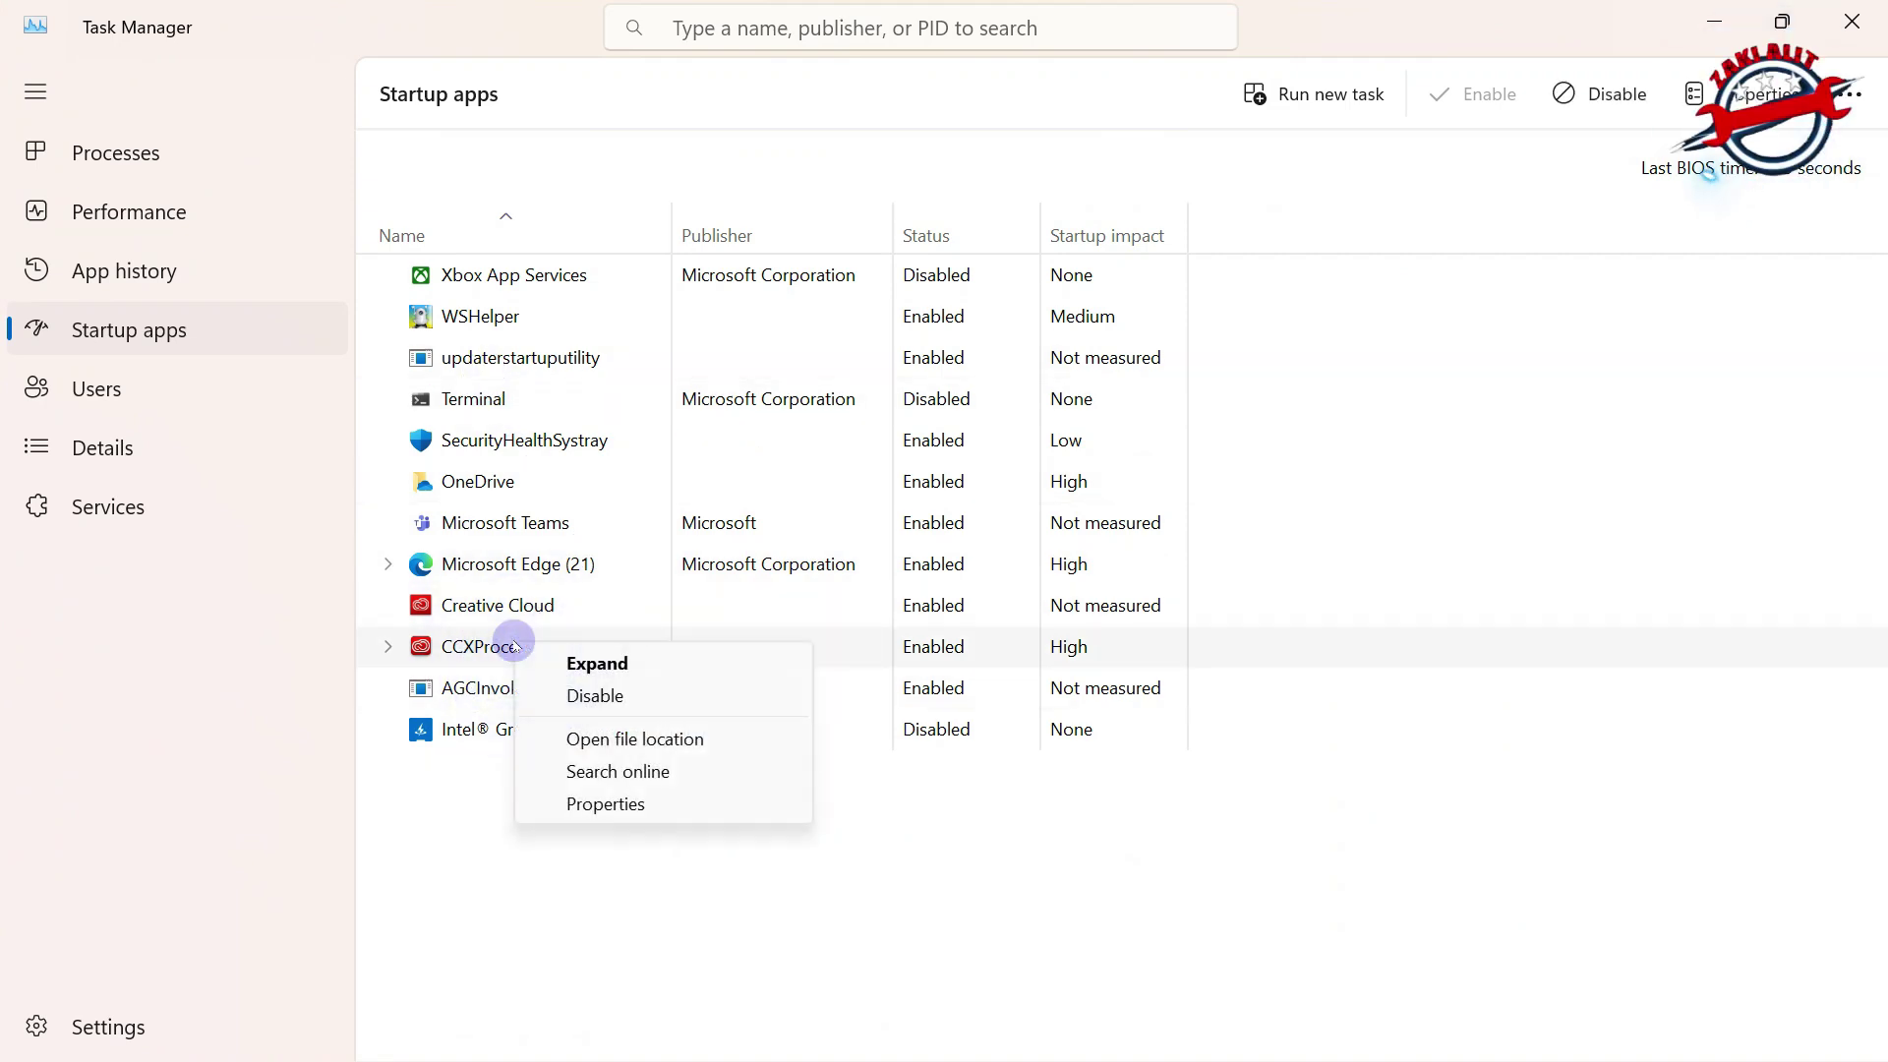
left_click(592, 692)
right_click(526, 607)
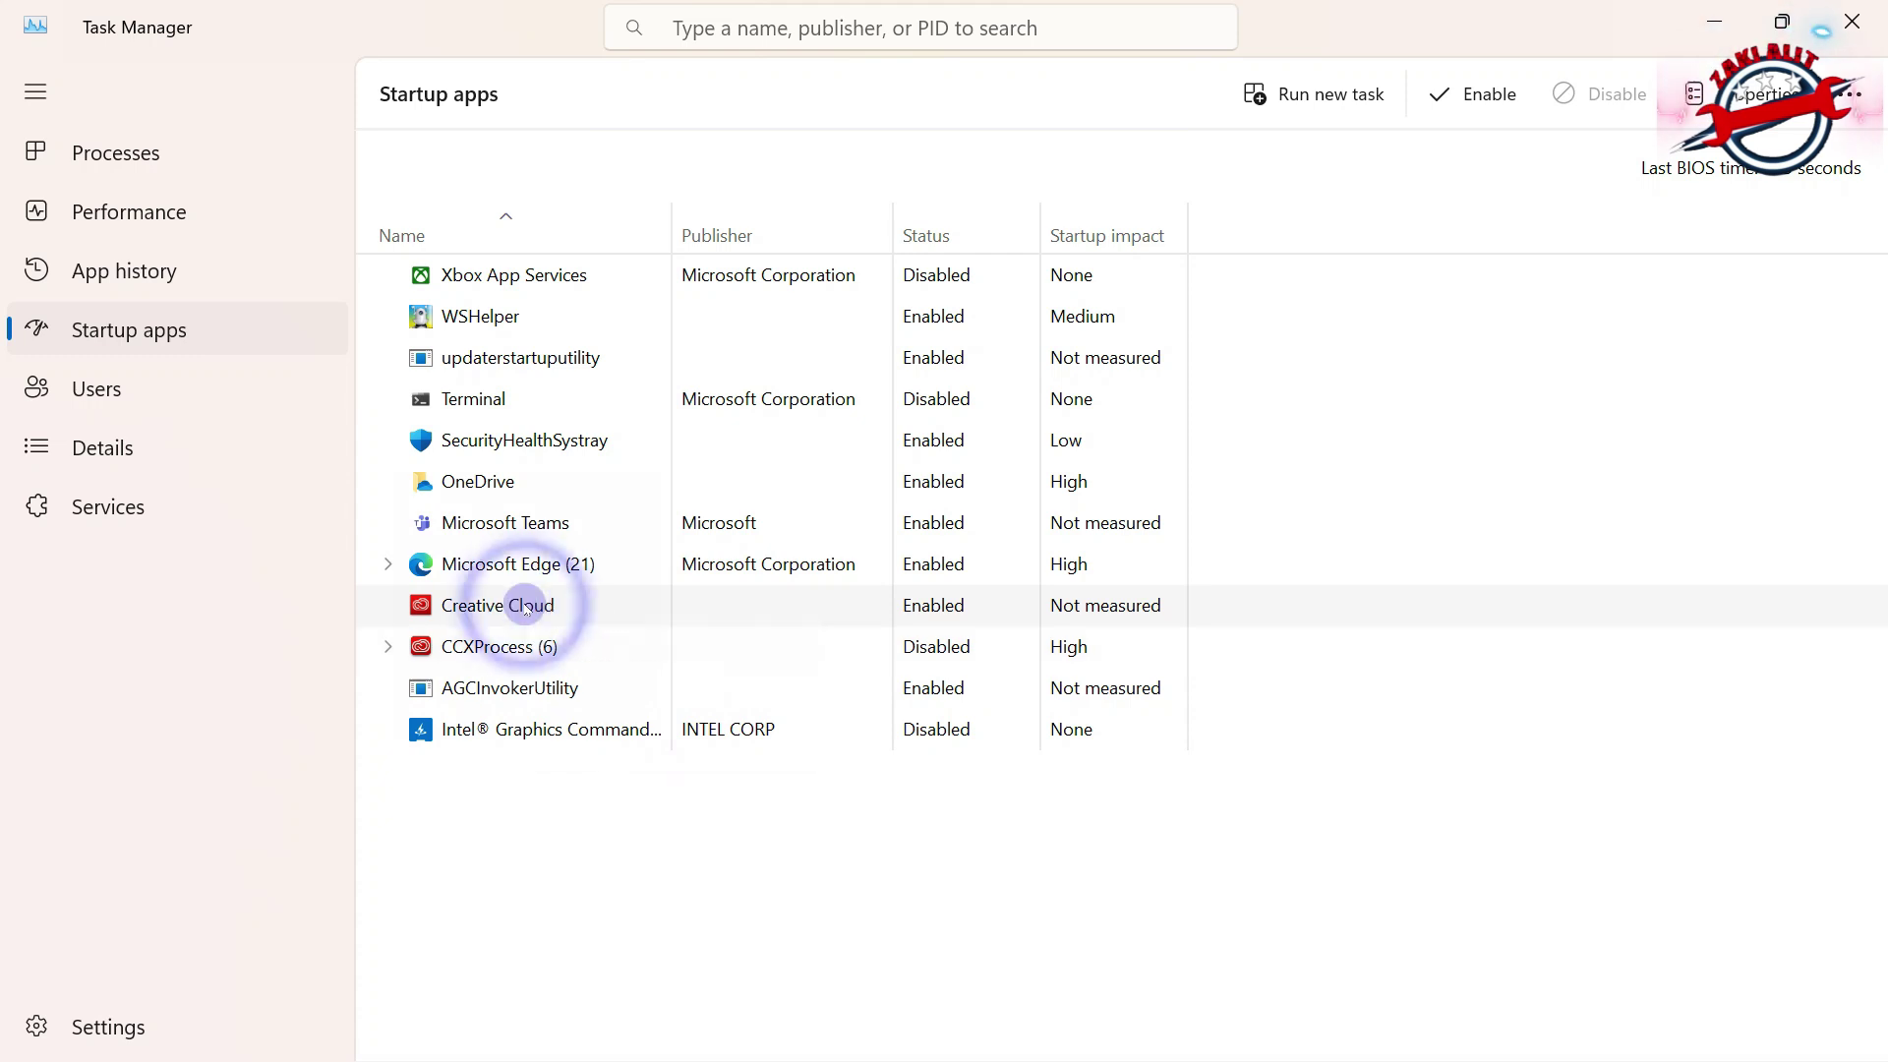
left_click(592, 623)
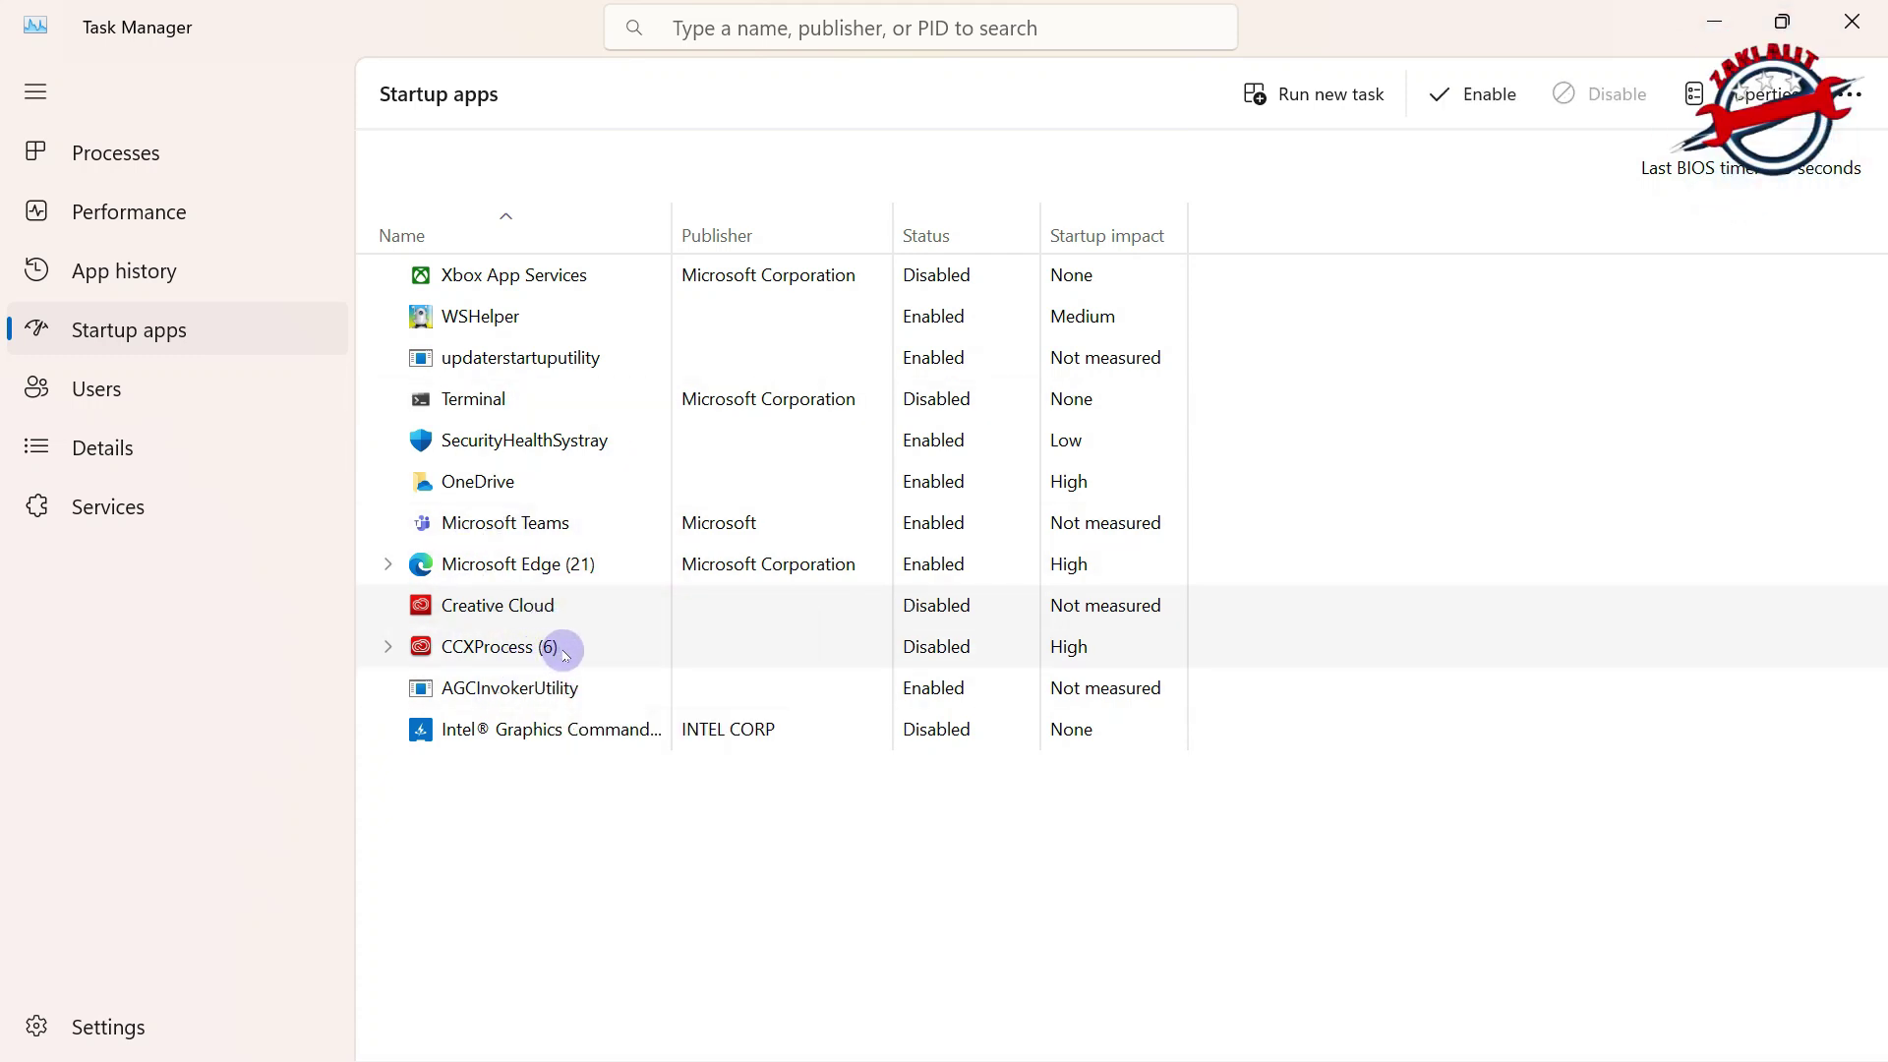
right_click(510, 690)
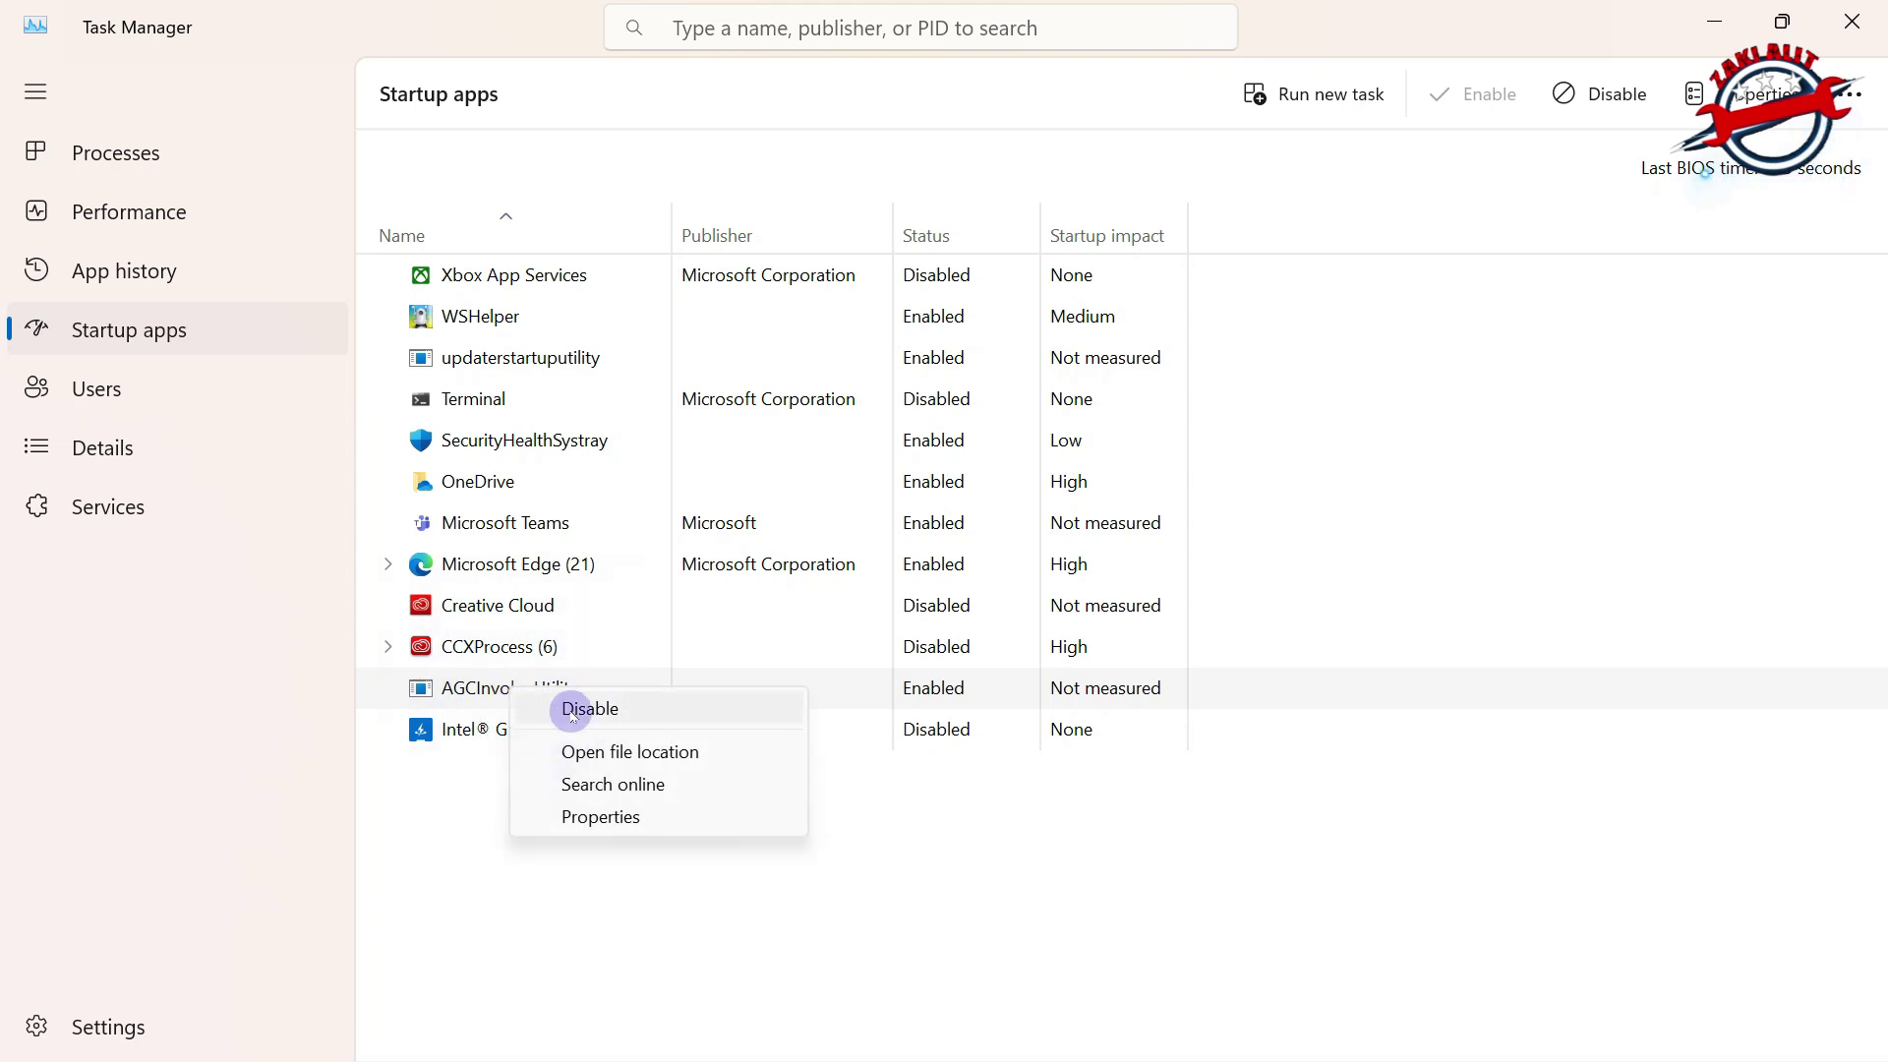
left_click(596, 708)
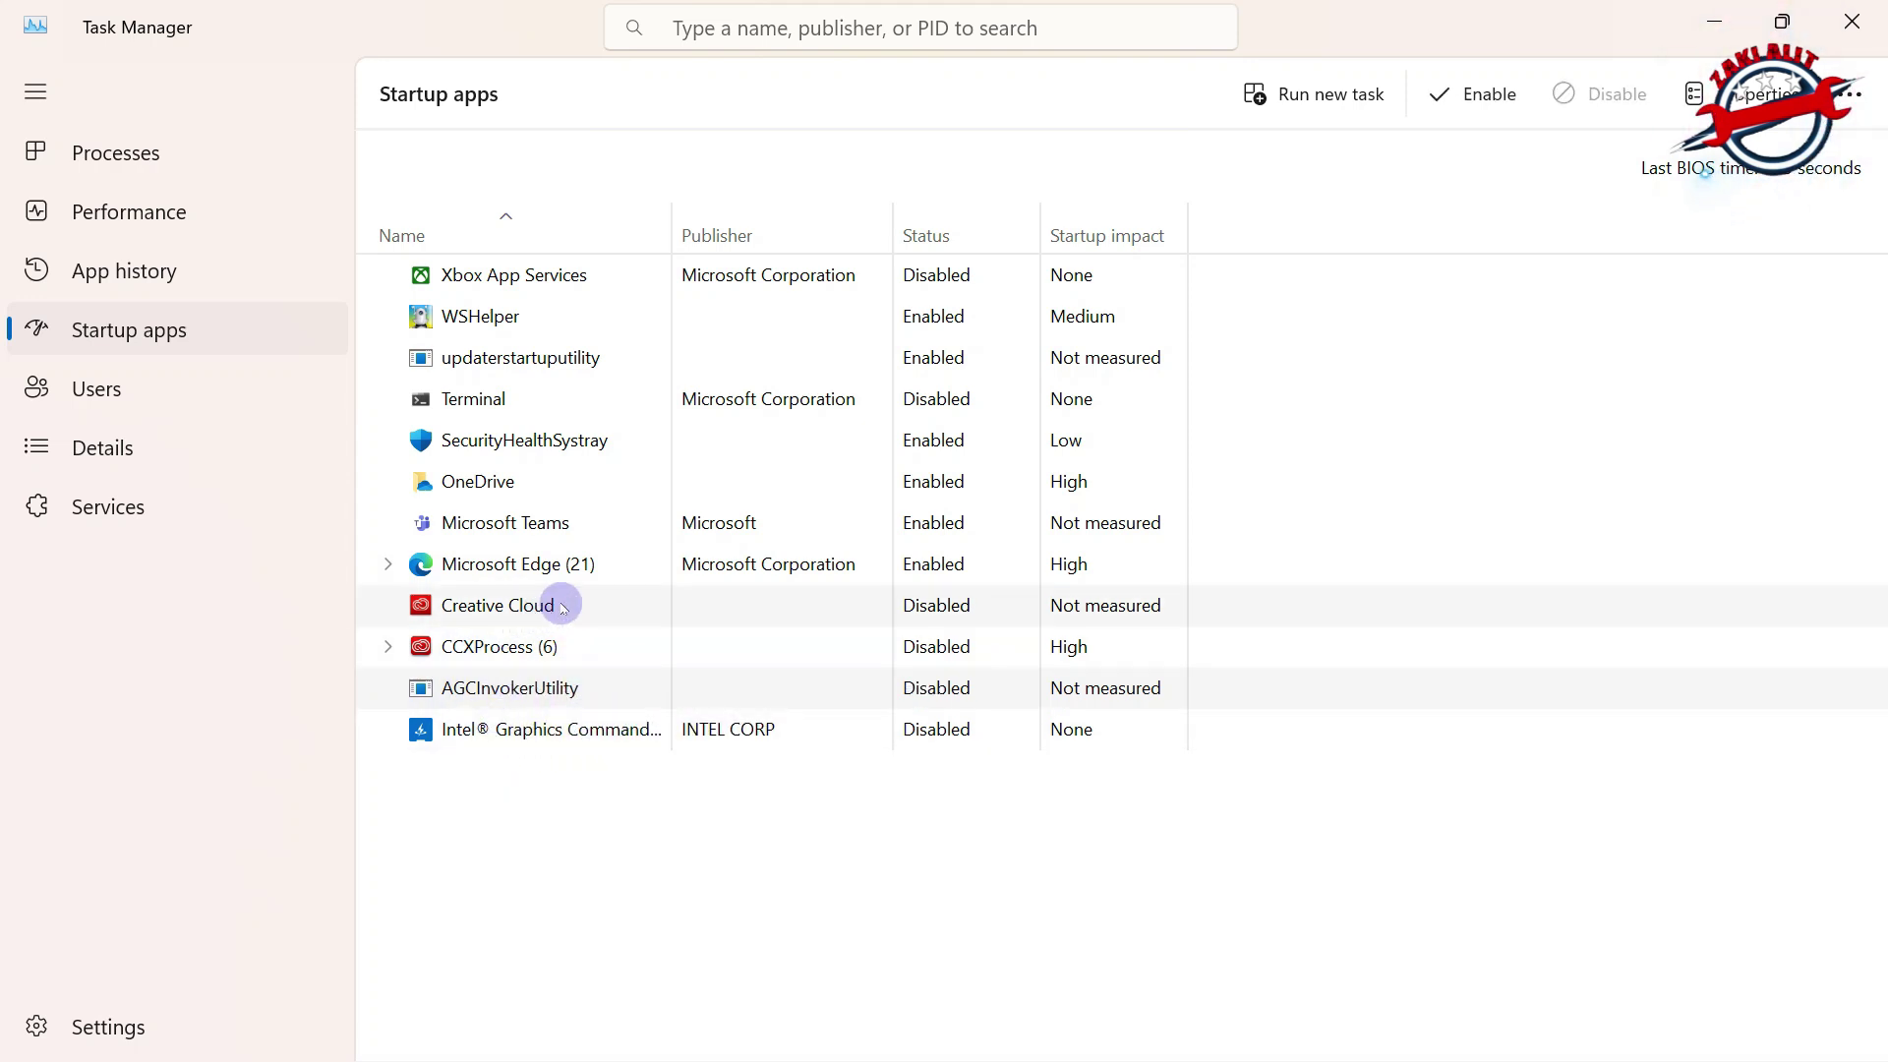
Disable the Microsoft Edge, Microsoft Teams and SecurityHealthSystray startup apps.
right_click(515, 563)
left_click(590, 611)
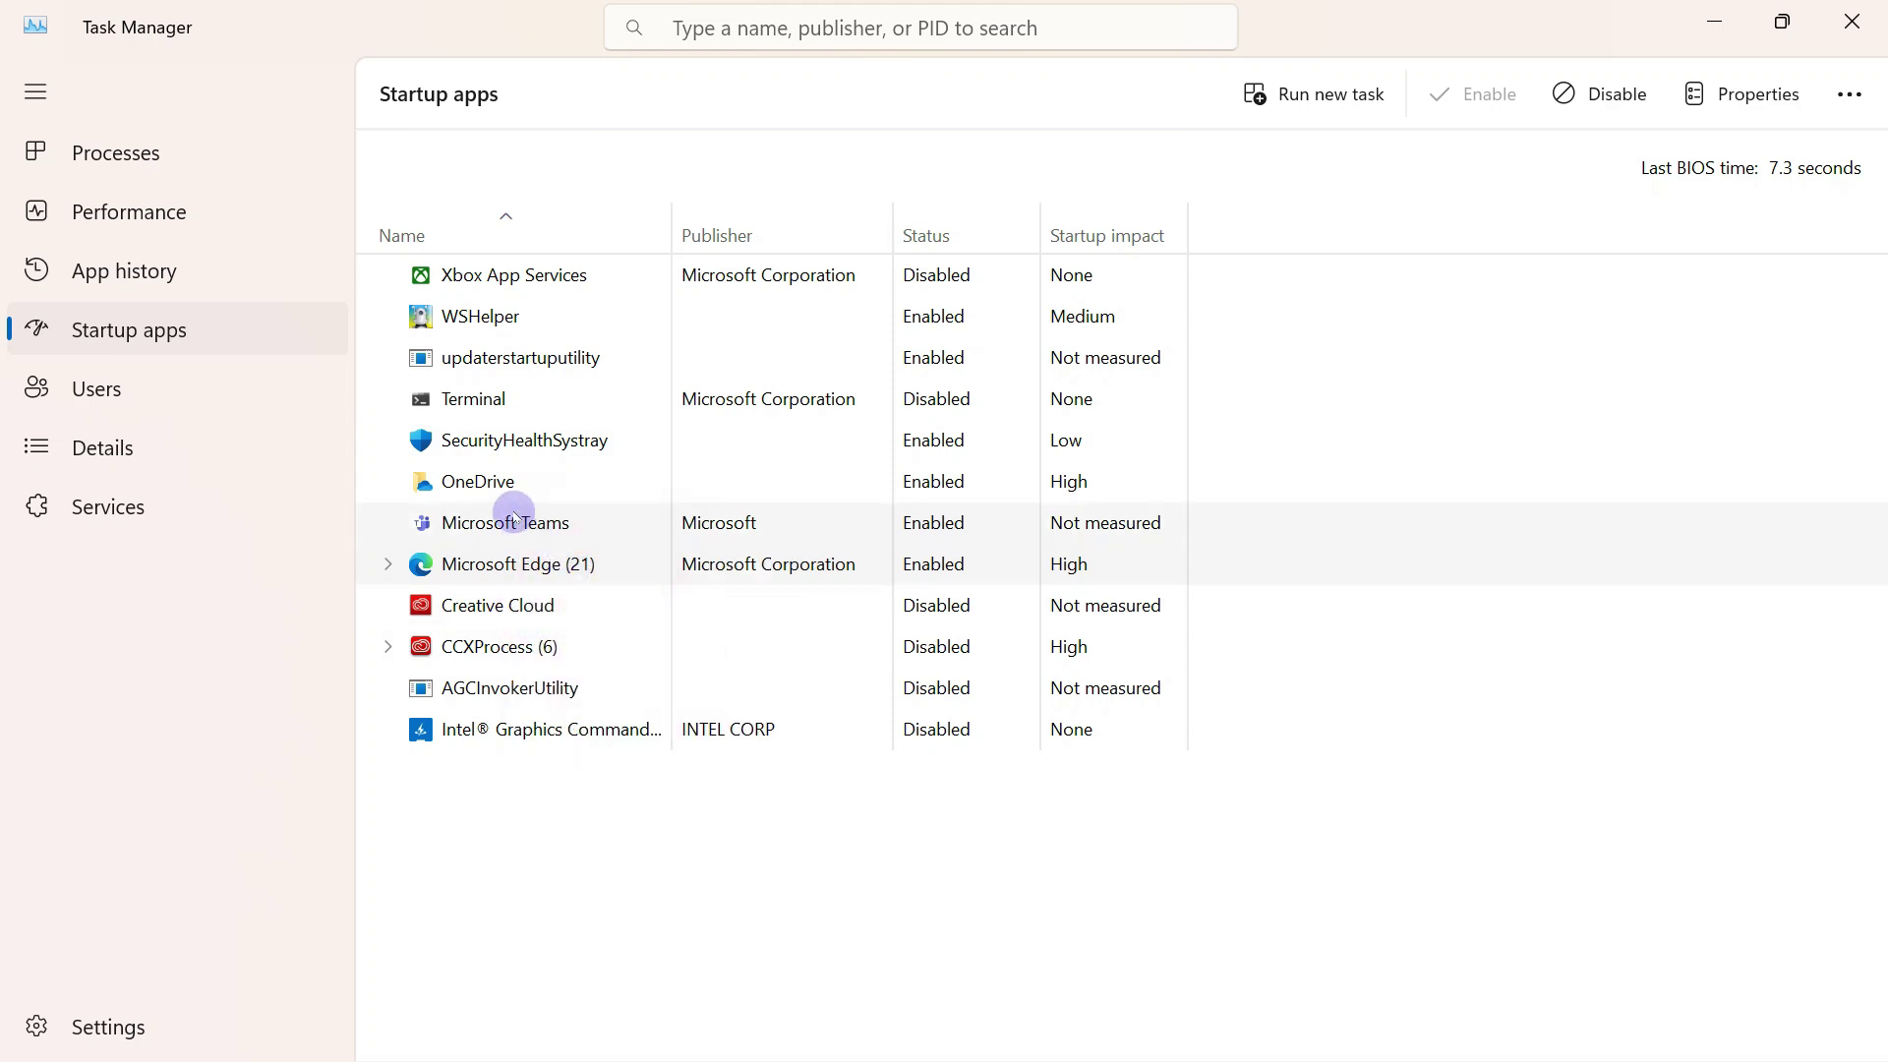
right_click(518, 522)
left_click(582, 540)
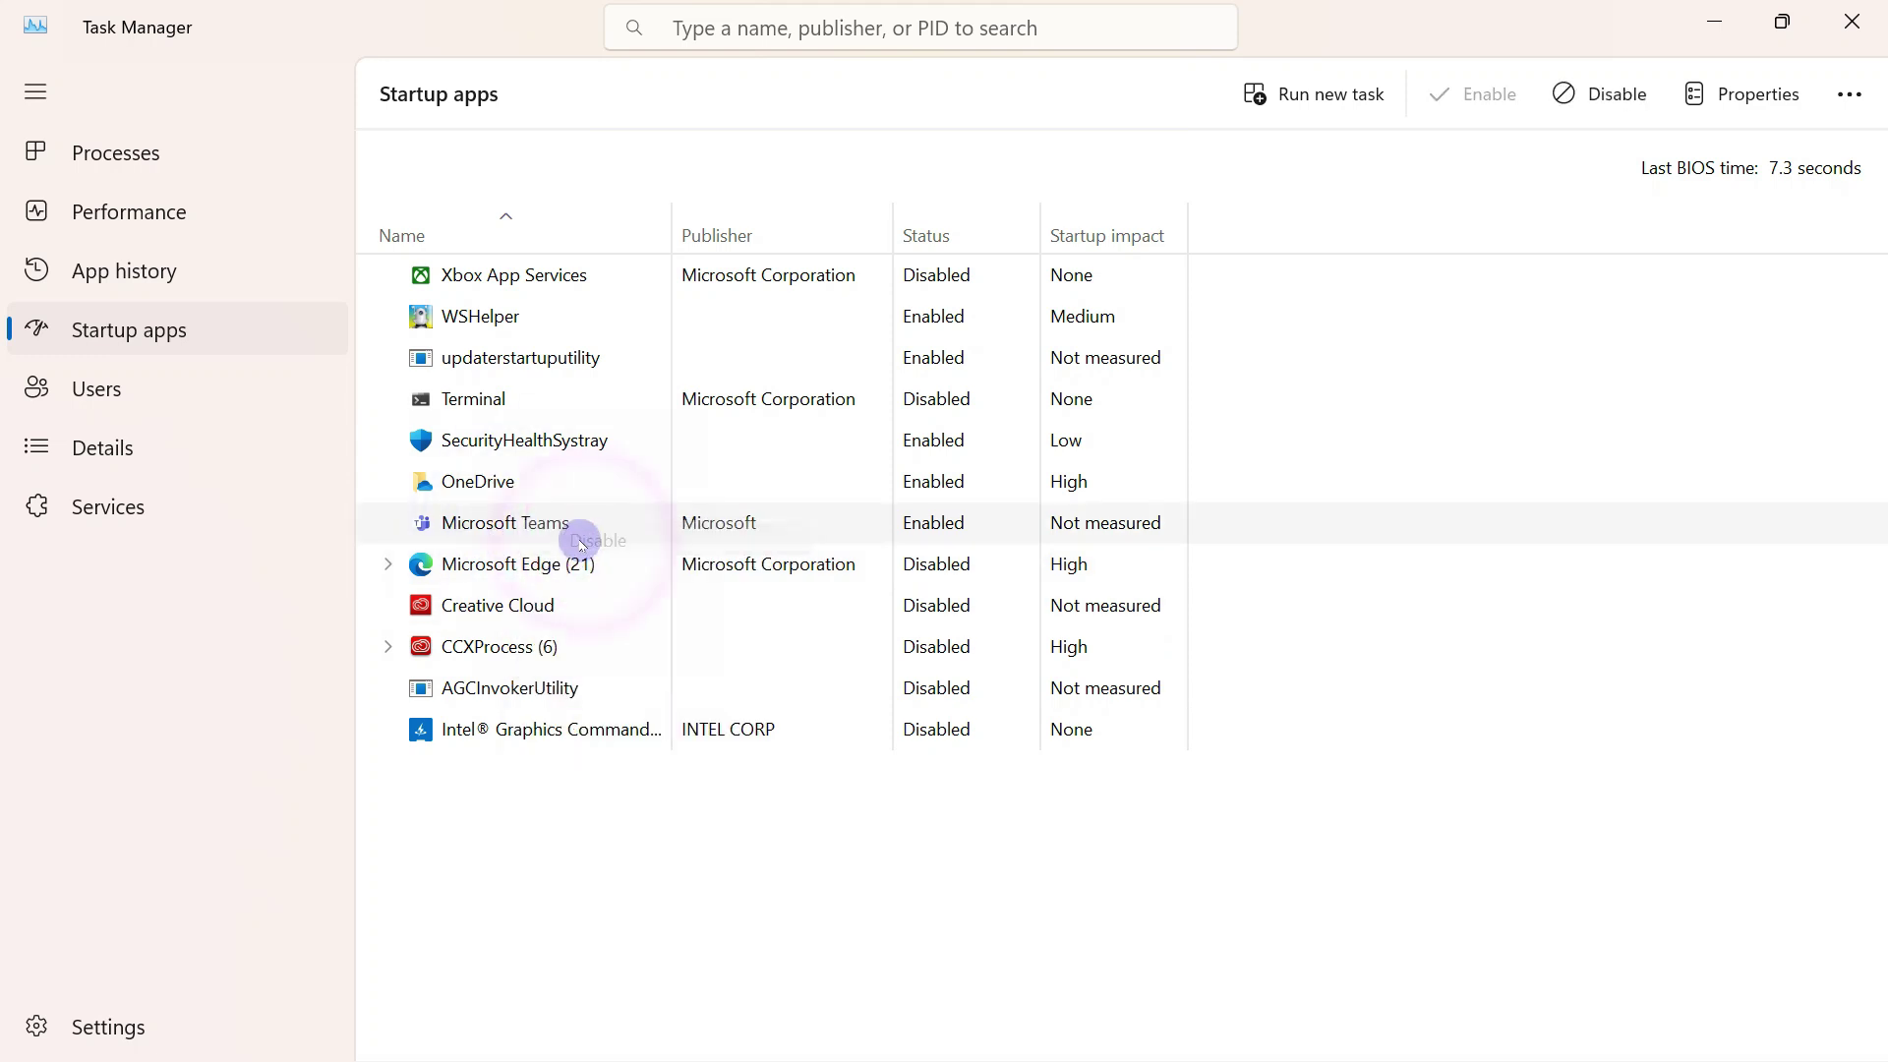
right_click(510, 444)
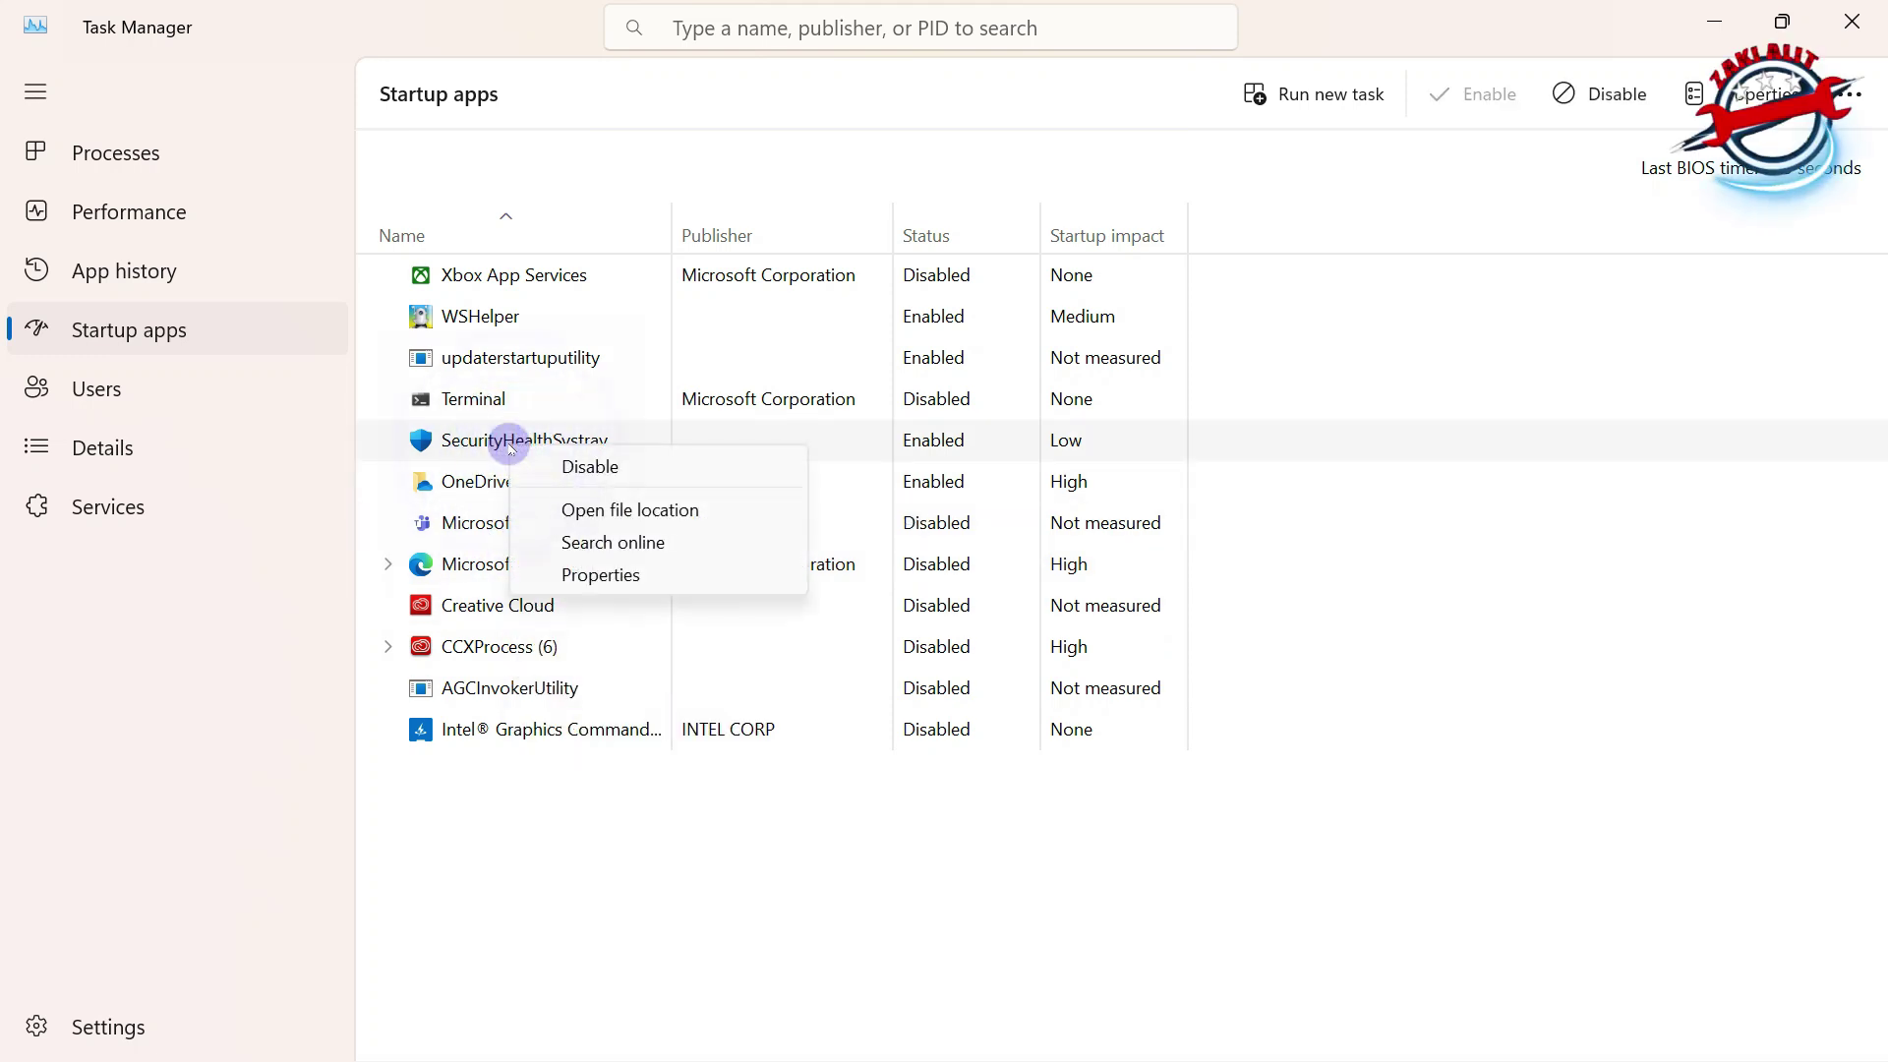
left_click(586, 468)
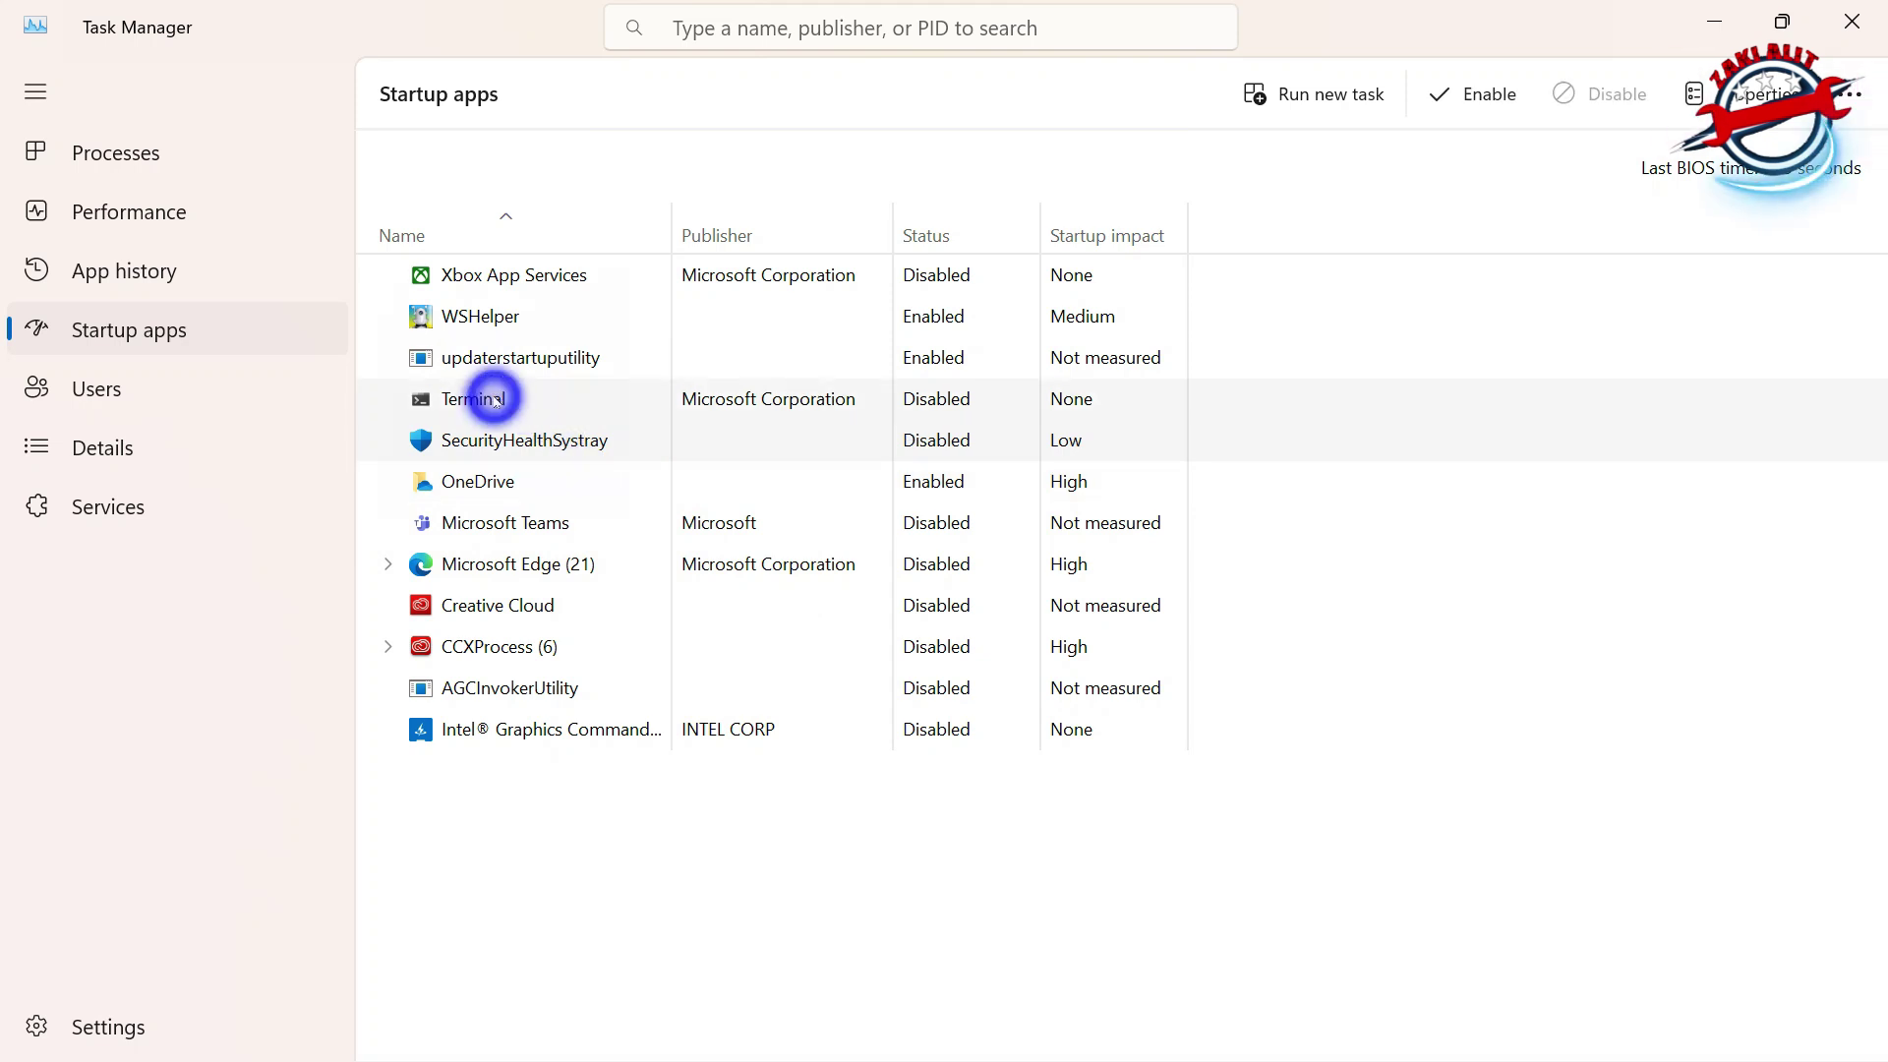
Disable the updaterstartuputility and WSHelper startup apps.
right_click(536, 395)
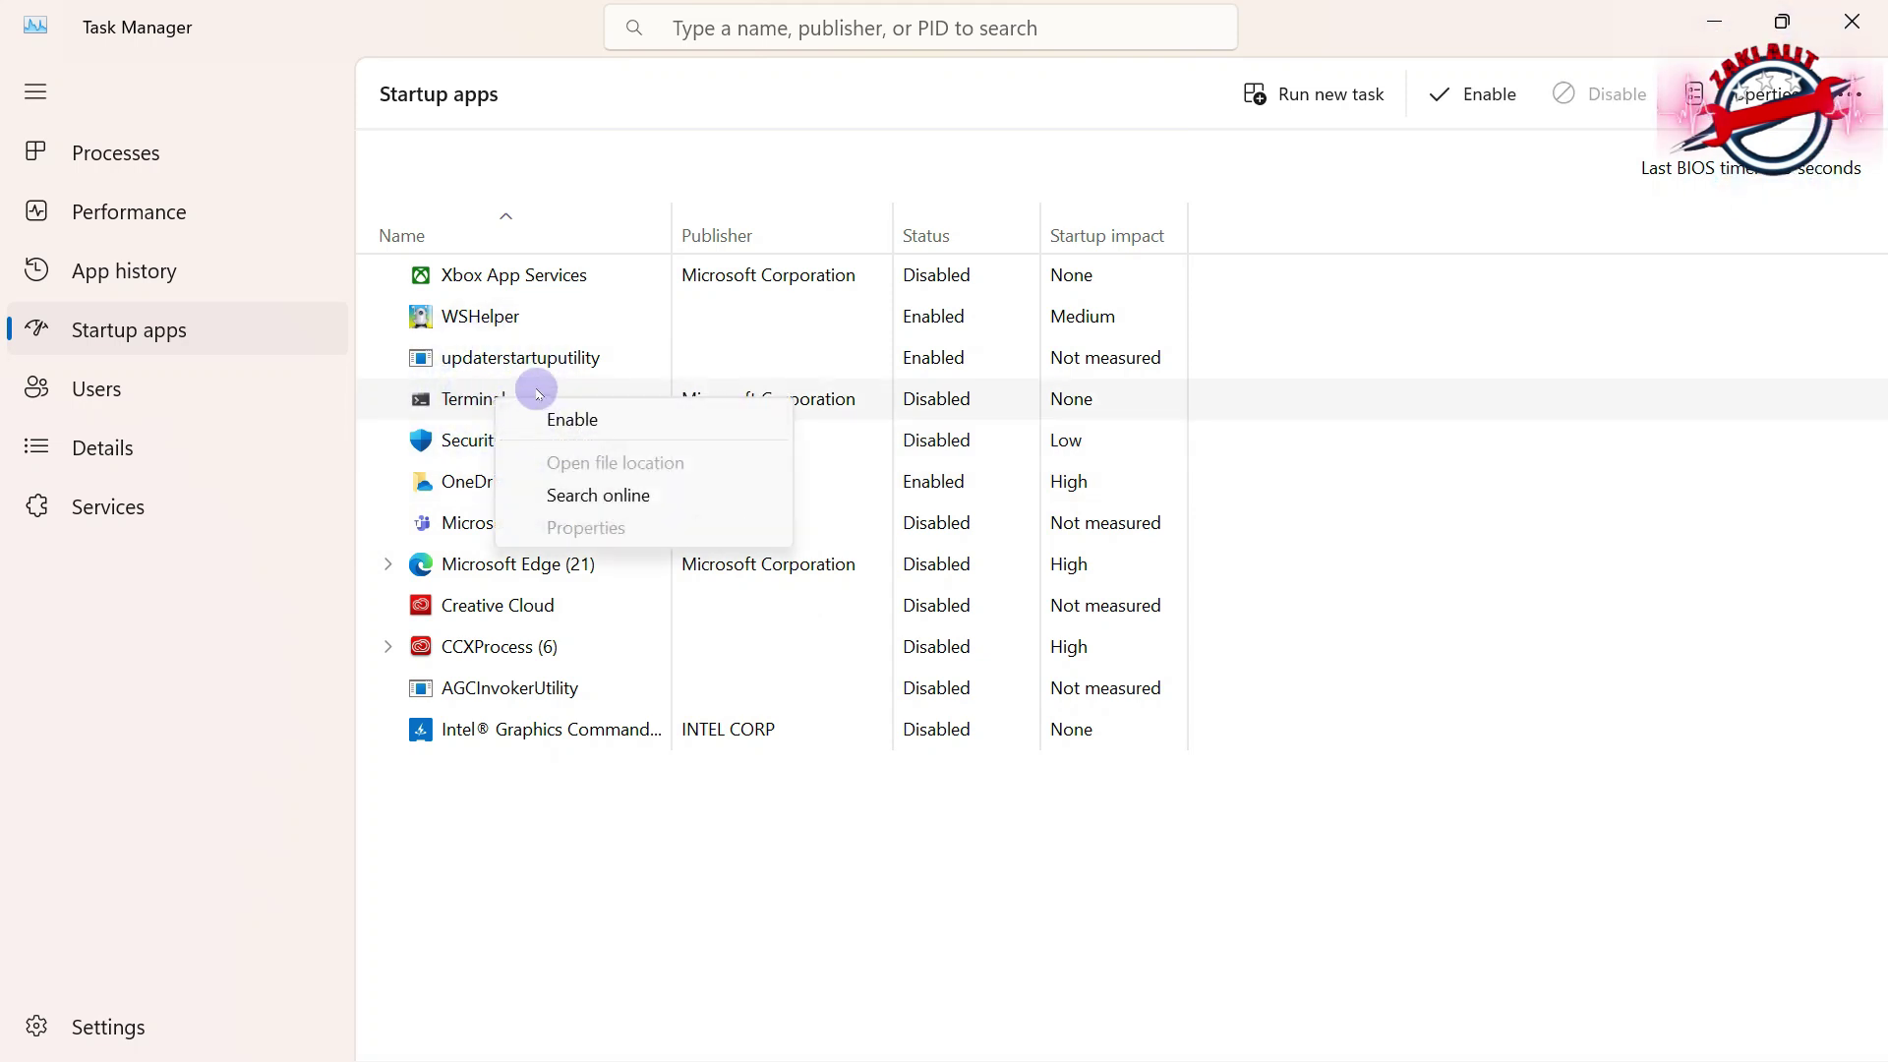
right_click(927, 356)
left_click(971, 383)
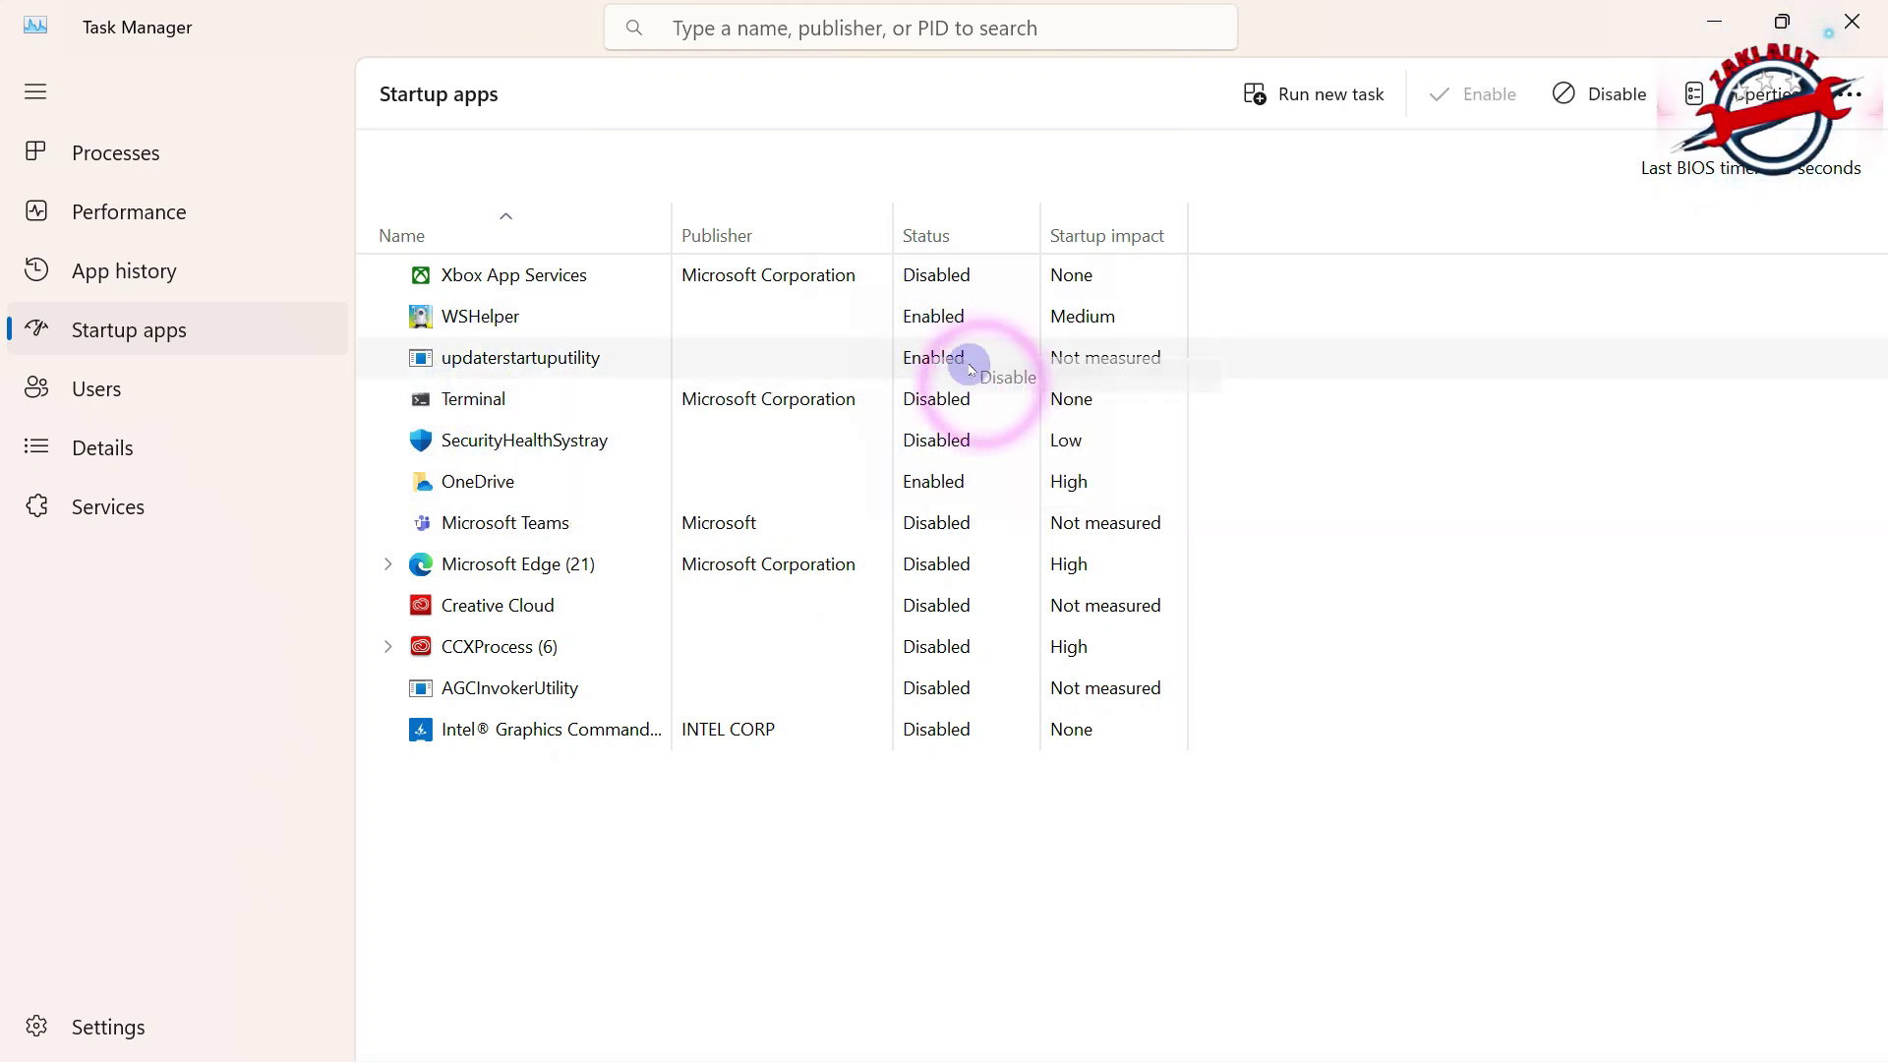
right_click(938, 318)
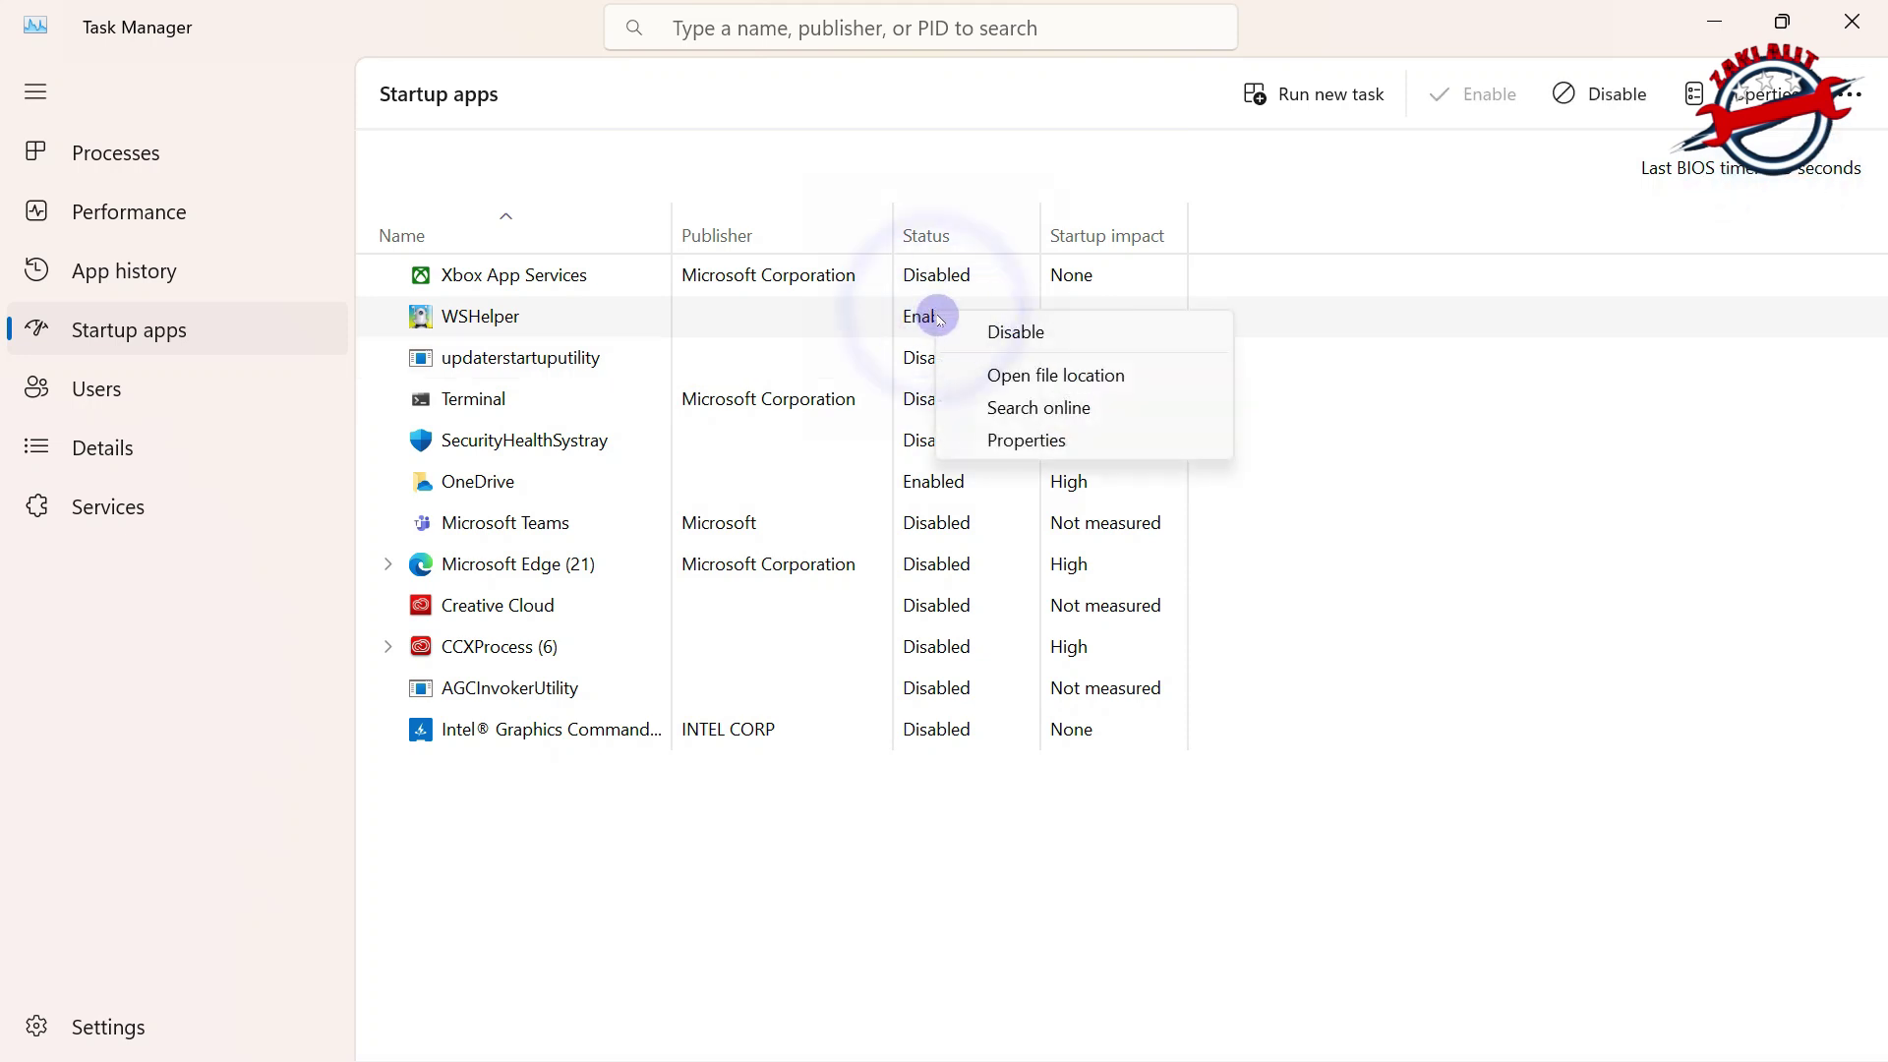
left_click(1014, 331)
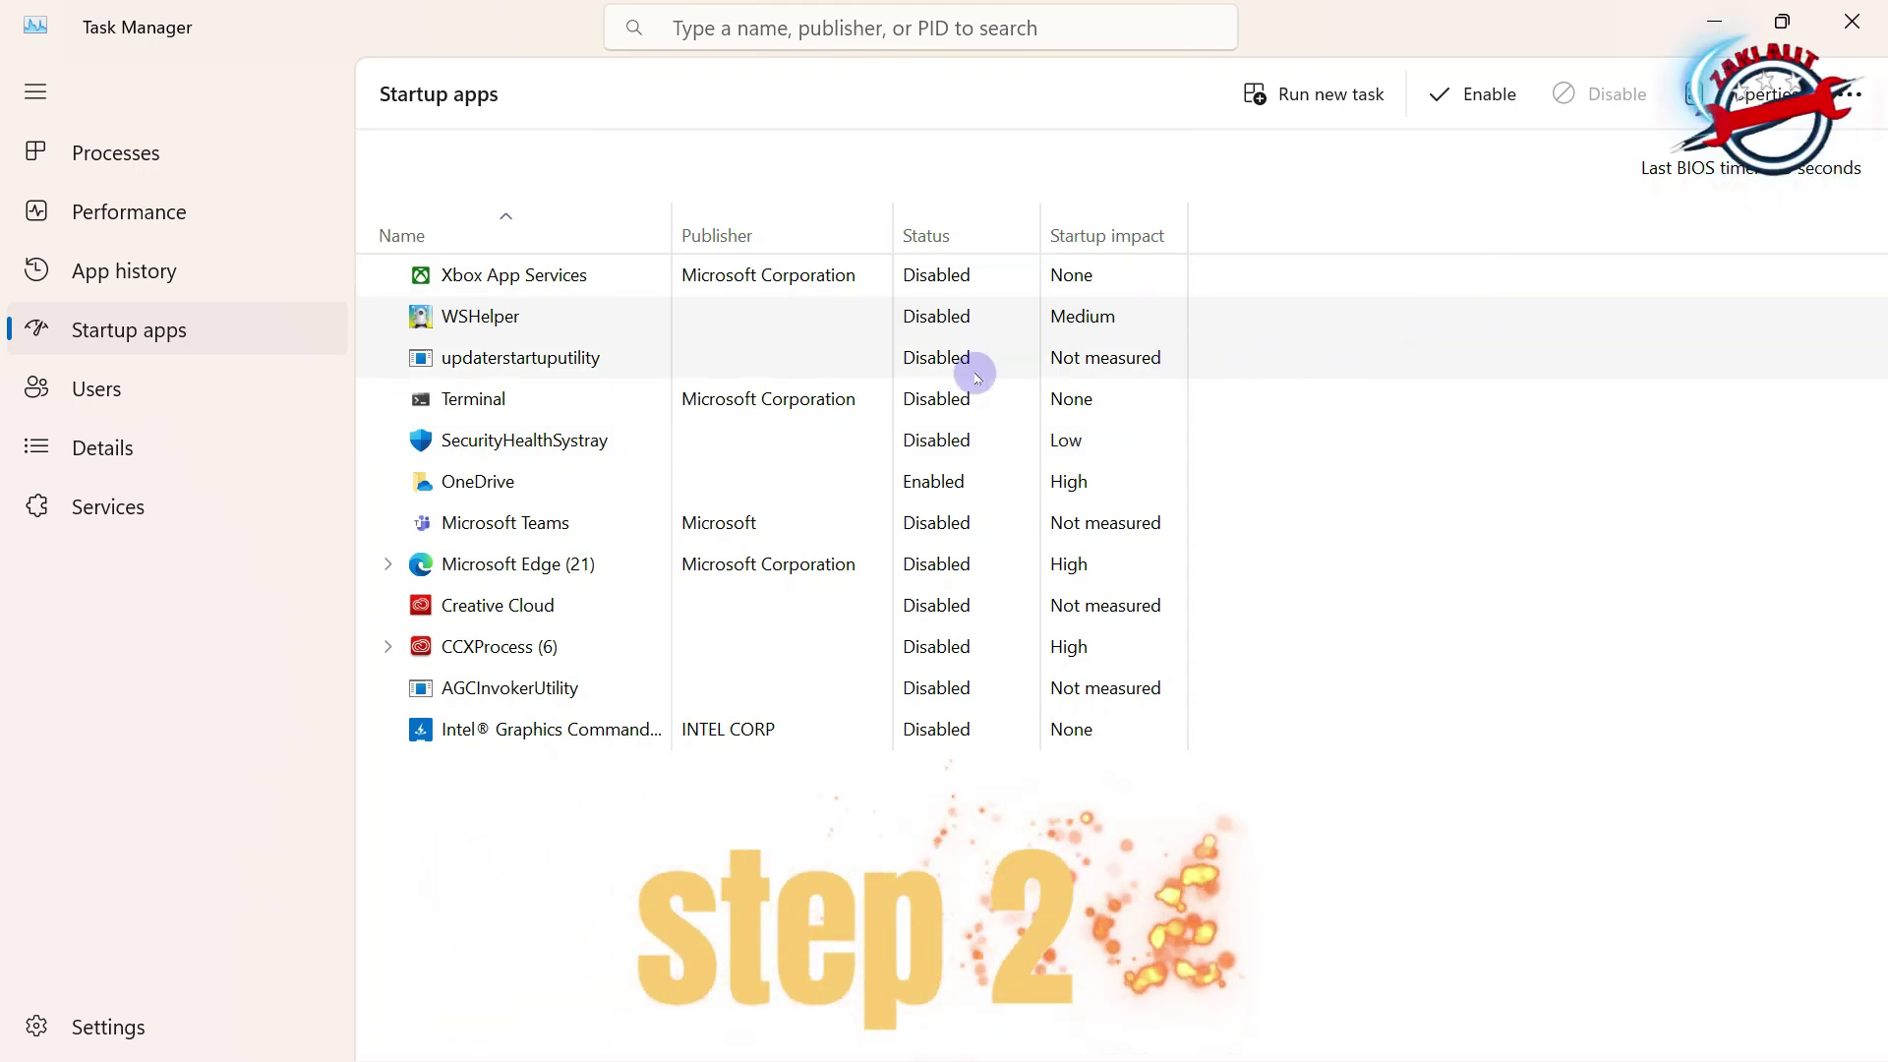
In the Services console, set the Adobe Genuine Software Monitor Service's startup type to Disabled, stop the service and apply the changes.
left_click(108, 508)
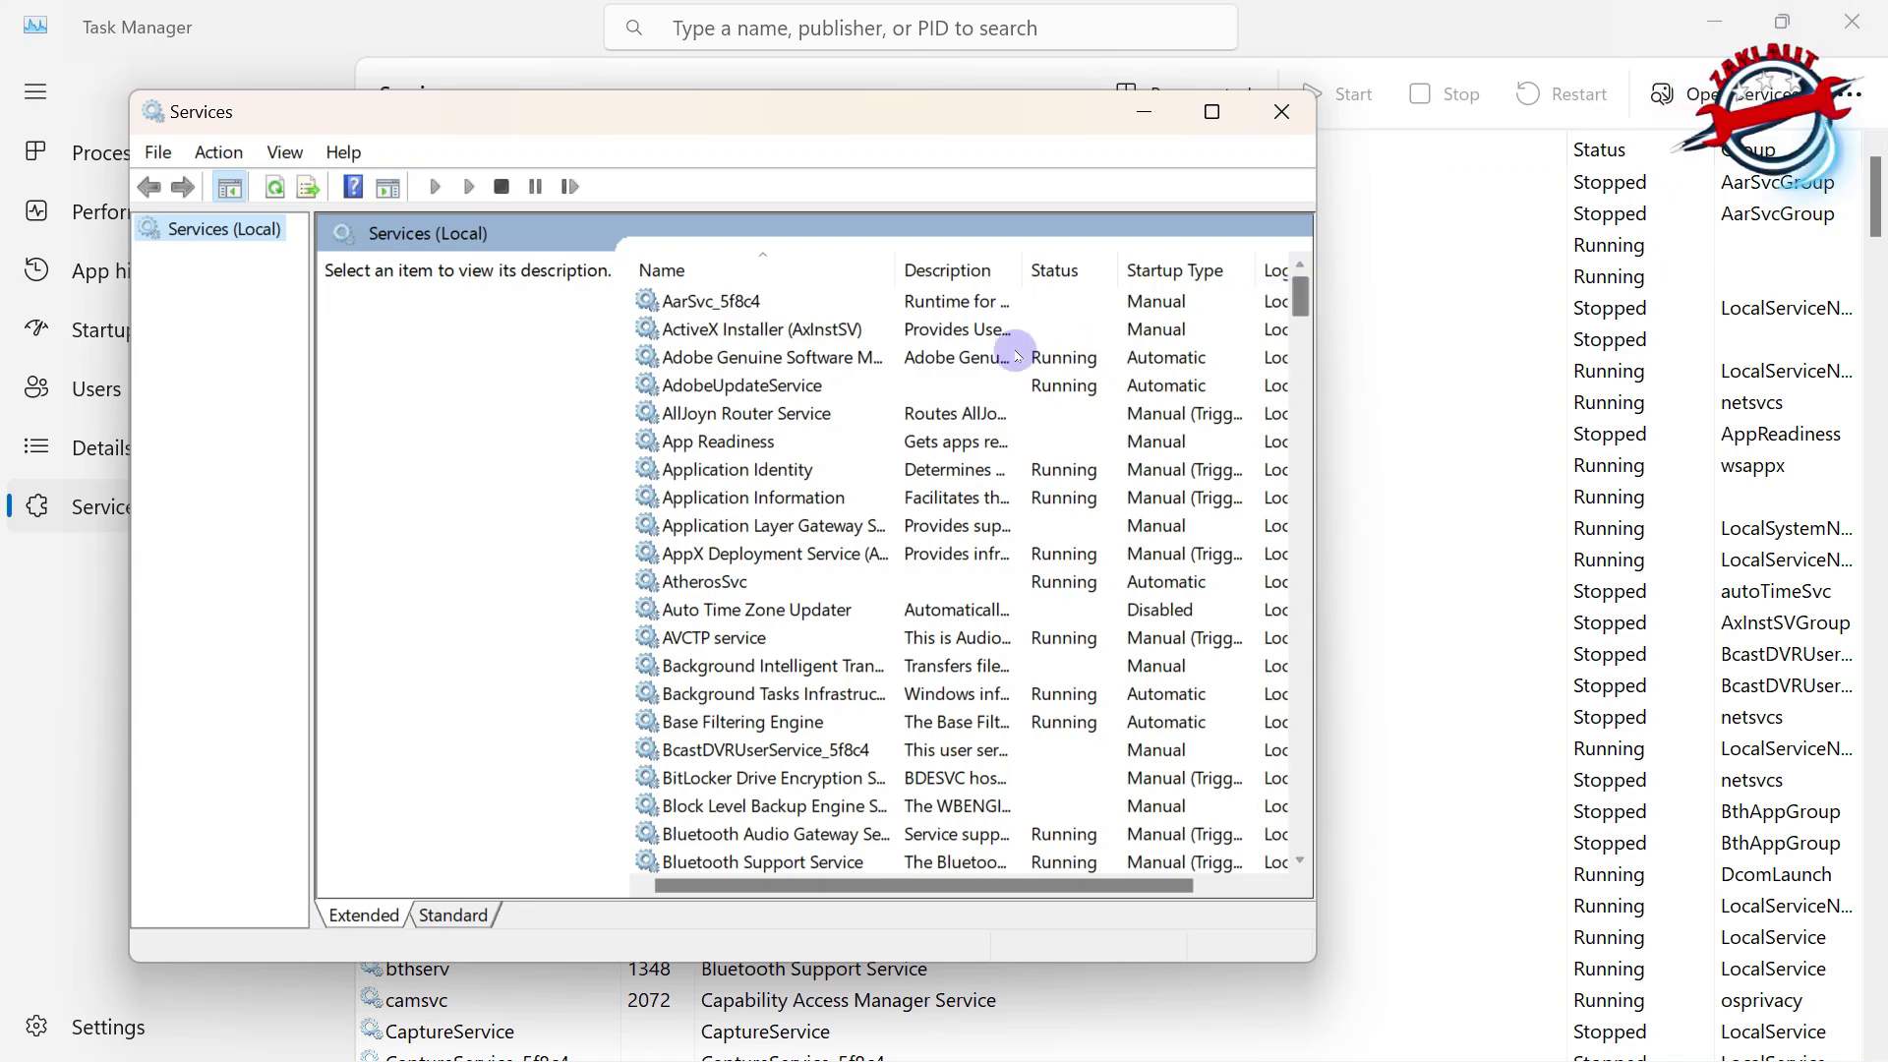
right_click(828, 359)
left_click(924, 645)
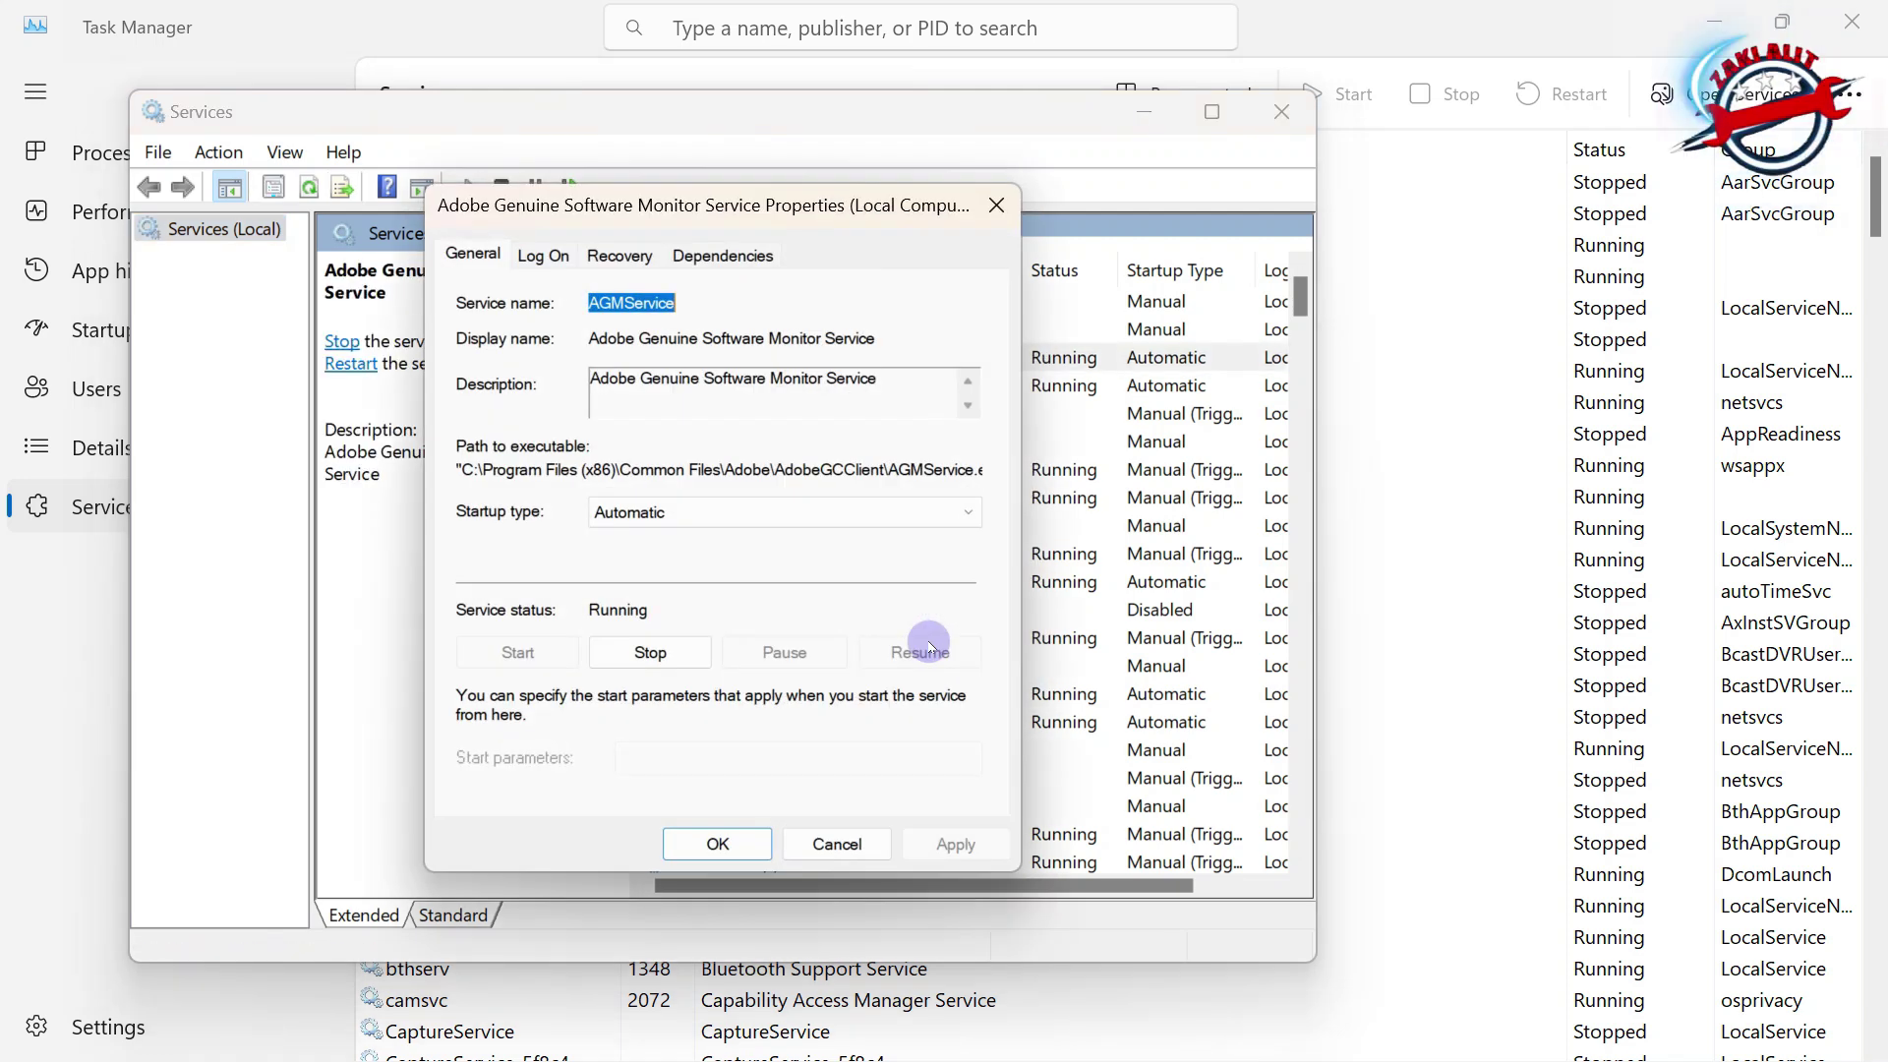
left_click(929, 511)
left_click(651, 594)
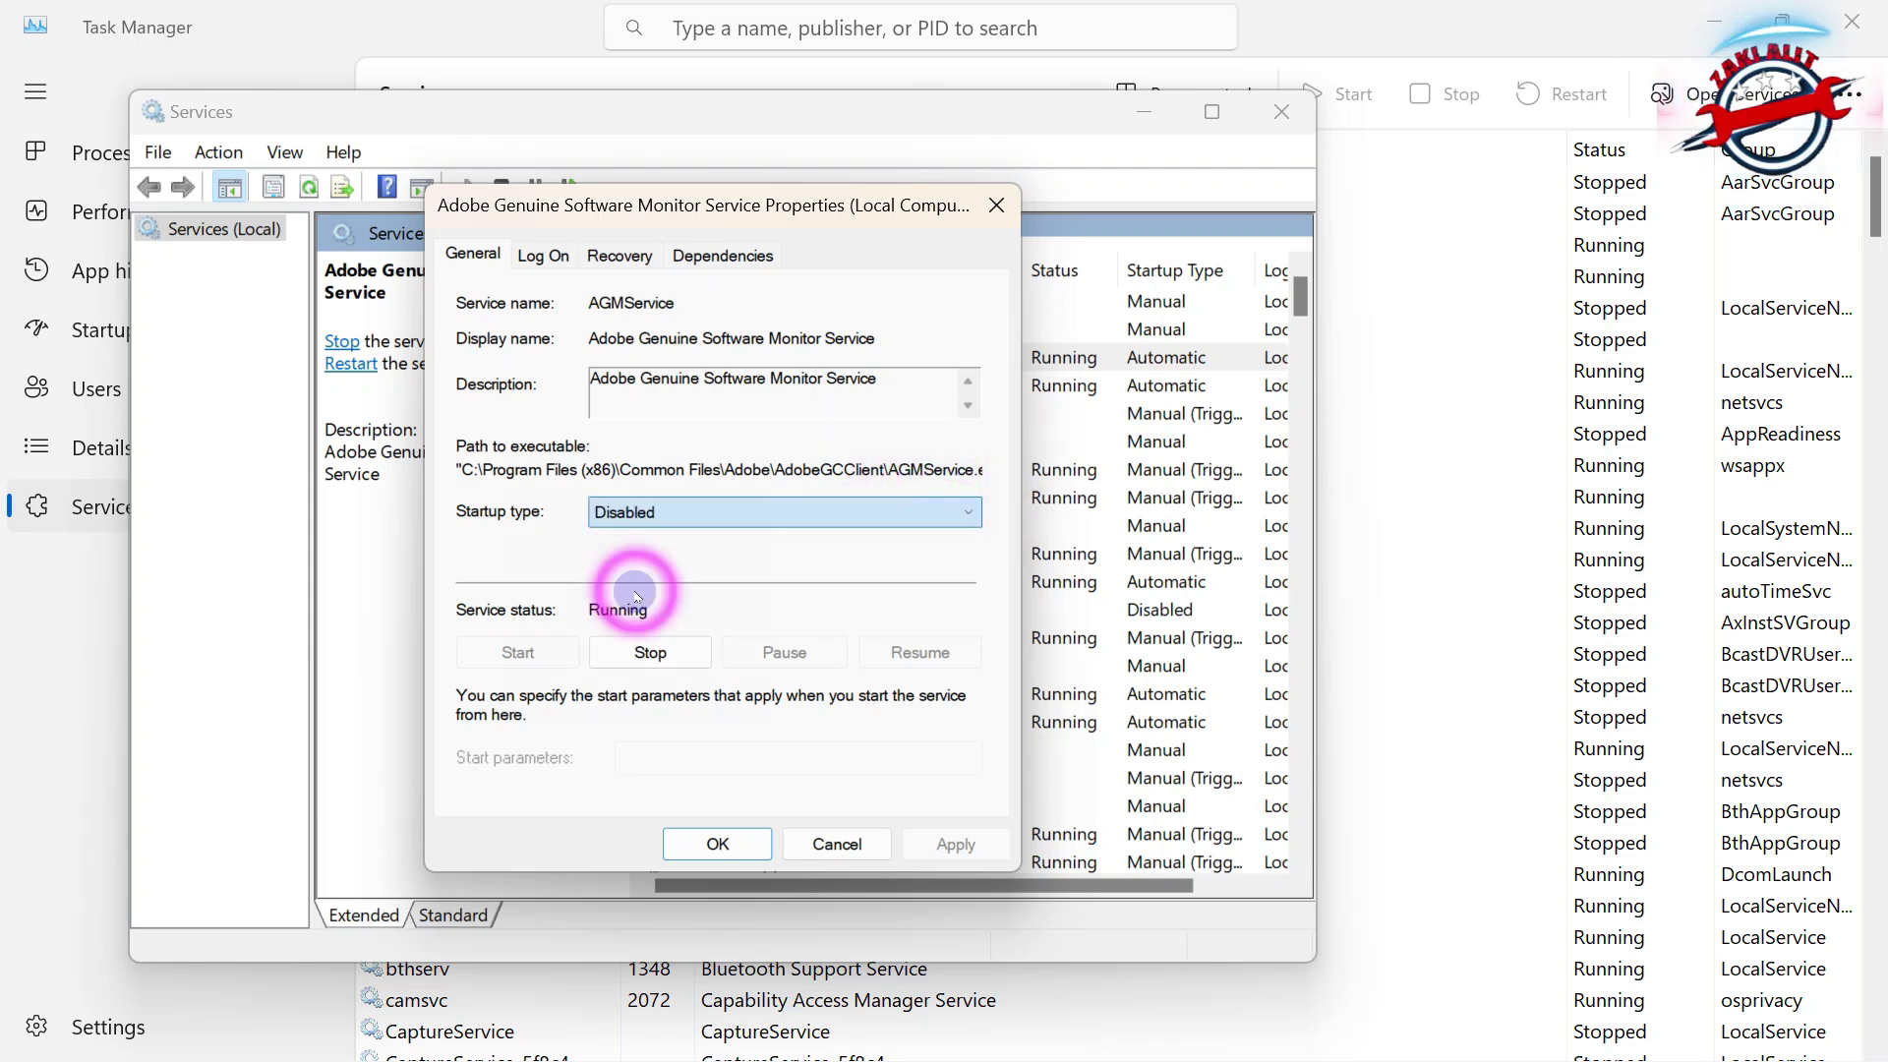
left_click(656, 650)
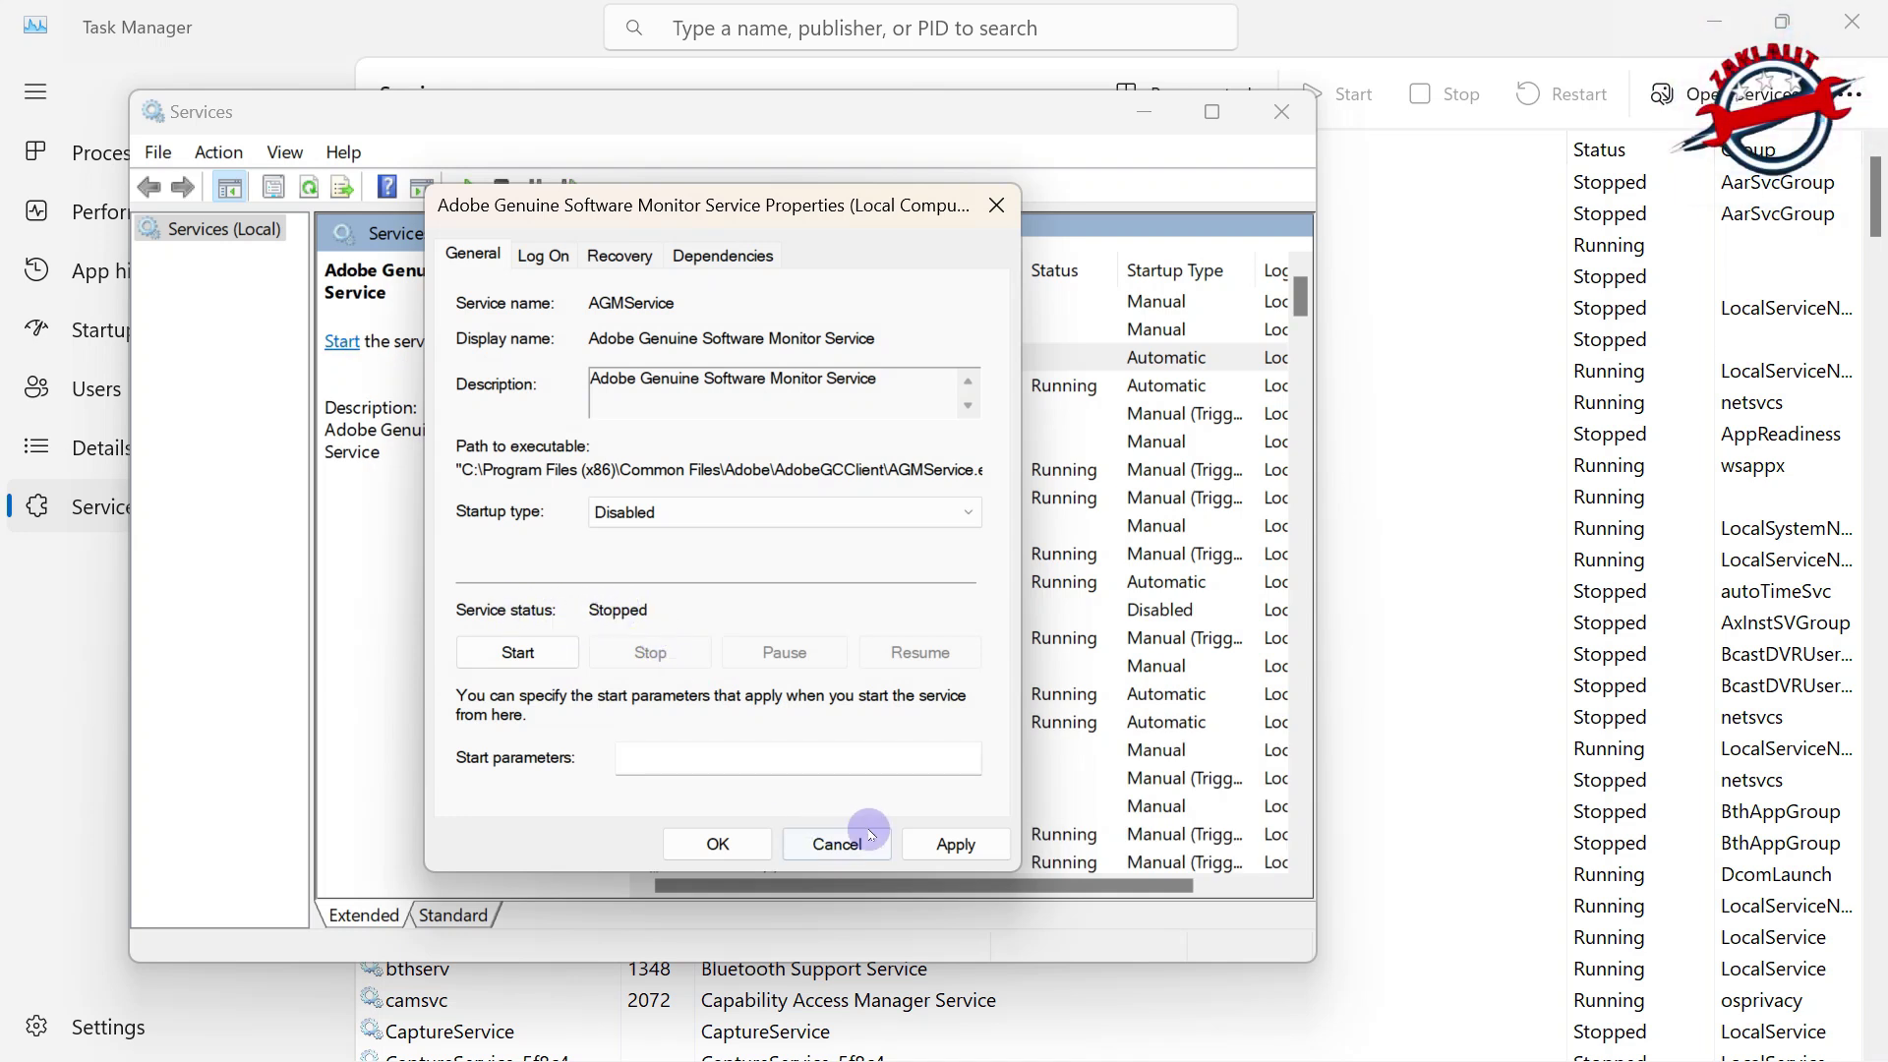
left_click(956, 844)
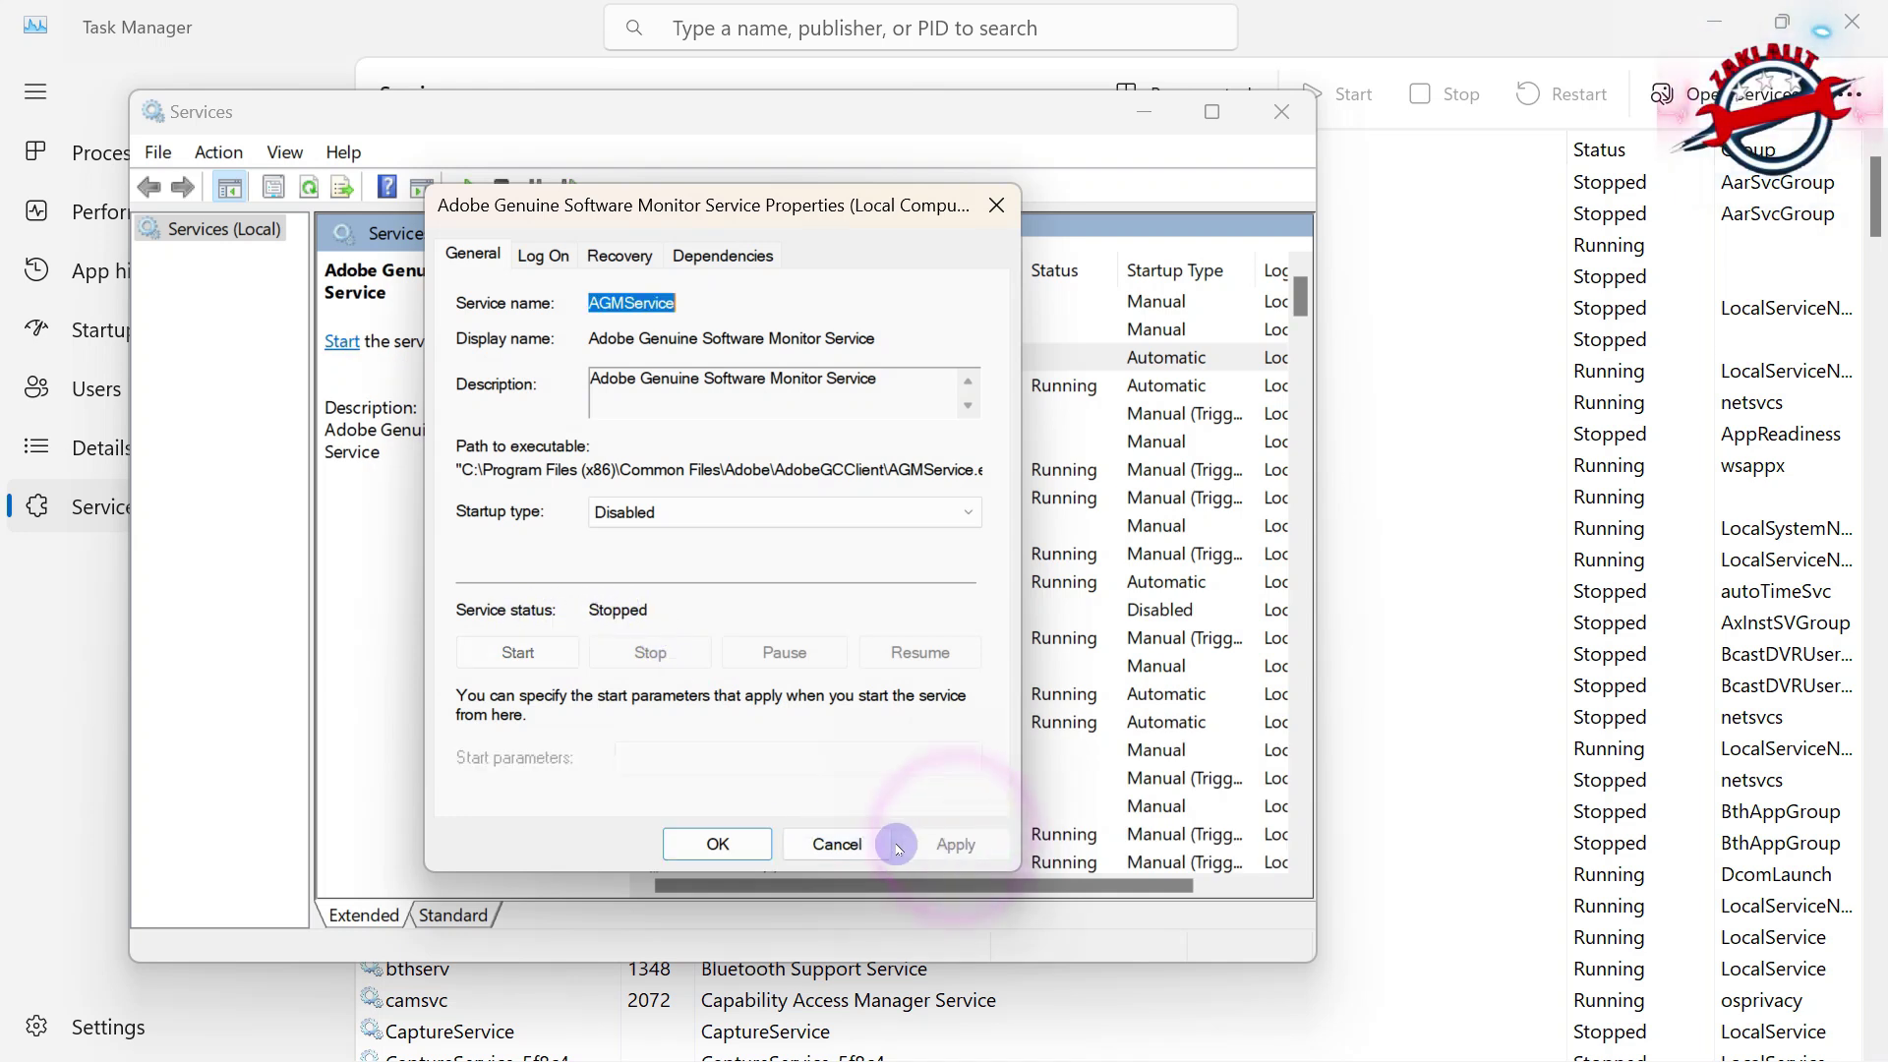
left_click(702, 844)
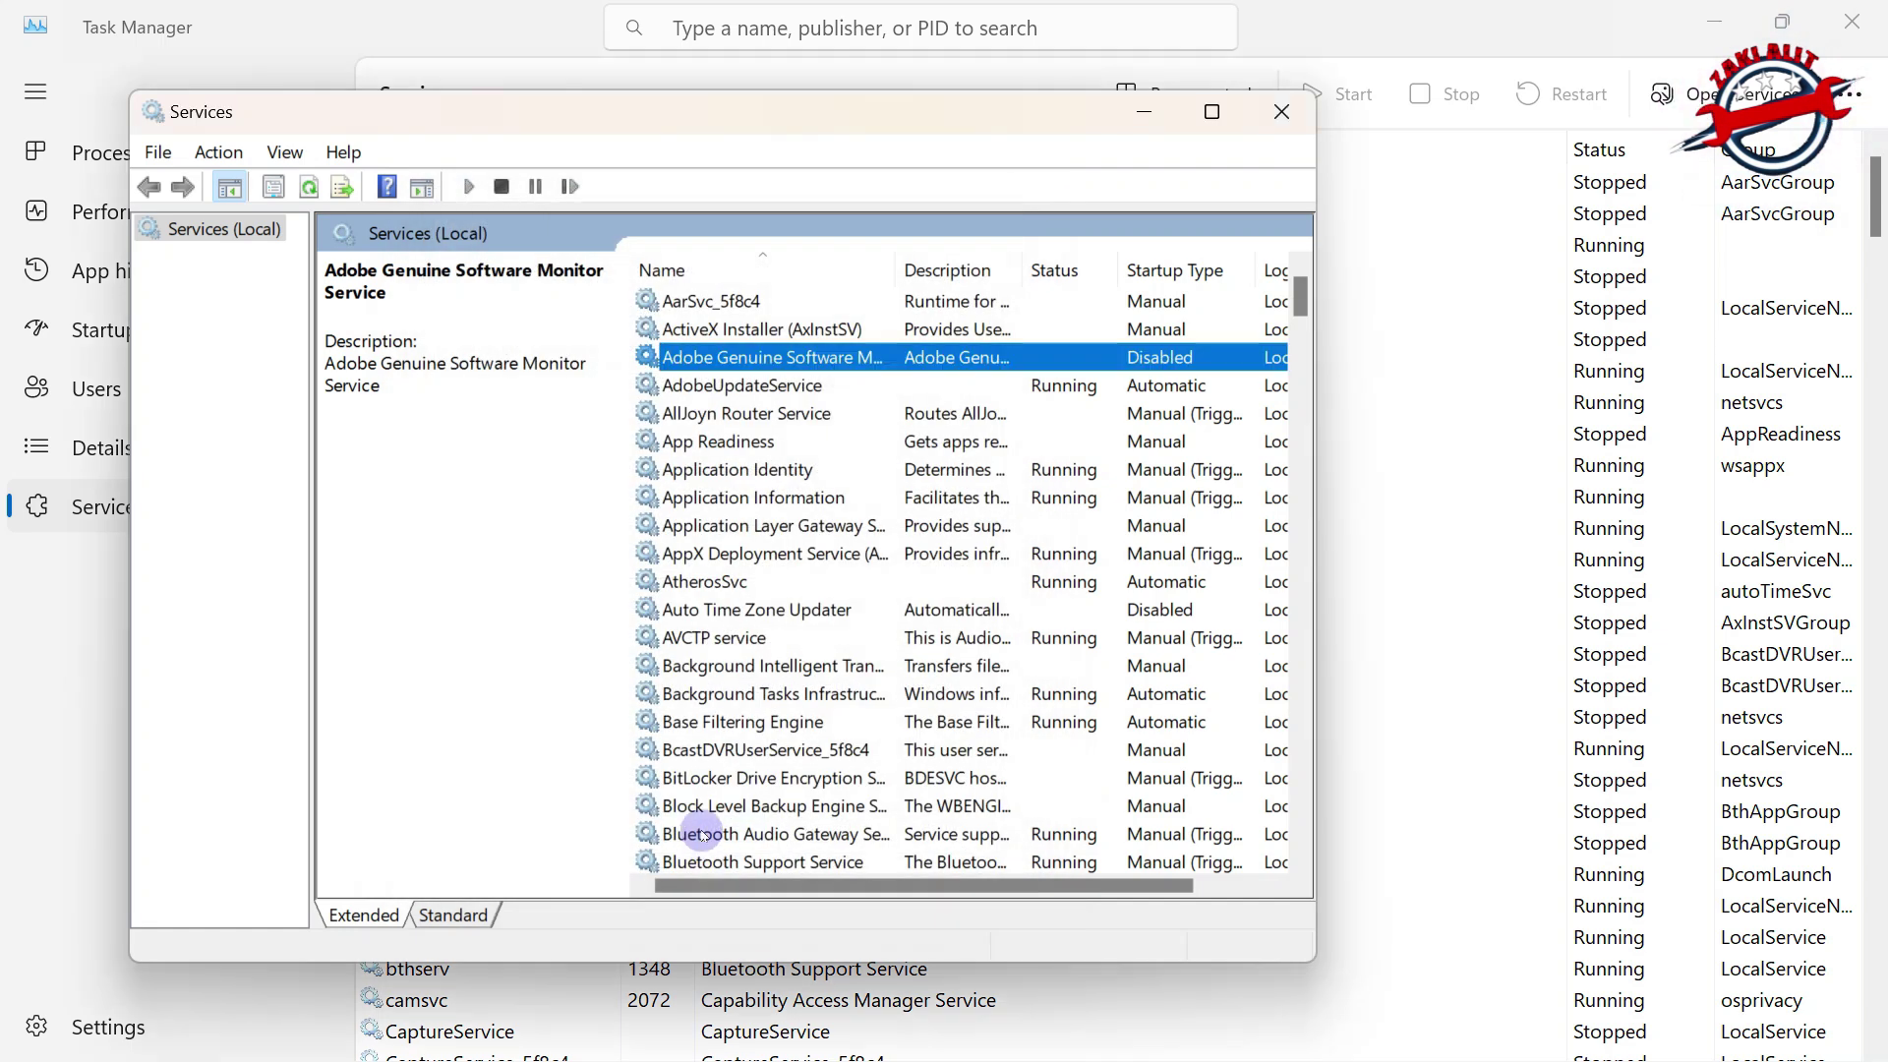
Set AdobeUpdateService's startup type to Disabled, stop the service, apply the changes and close the Services console.
left_click(787, 390)
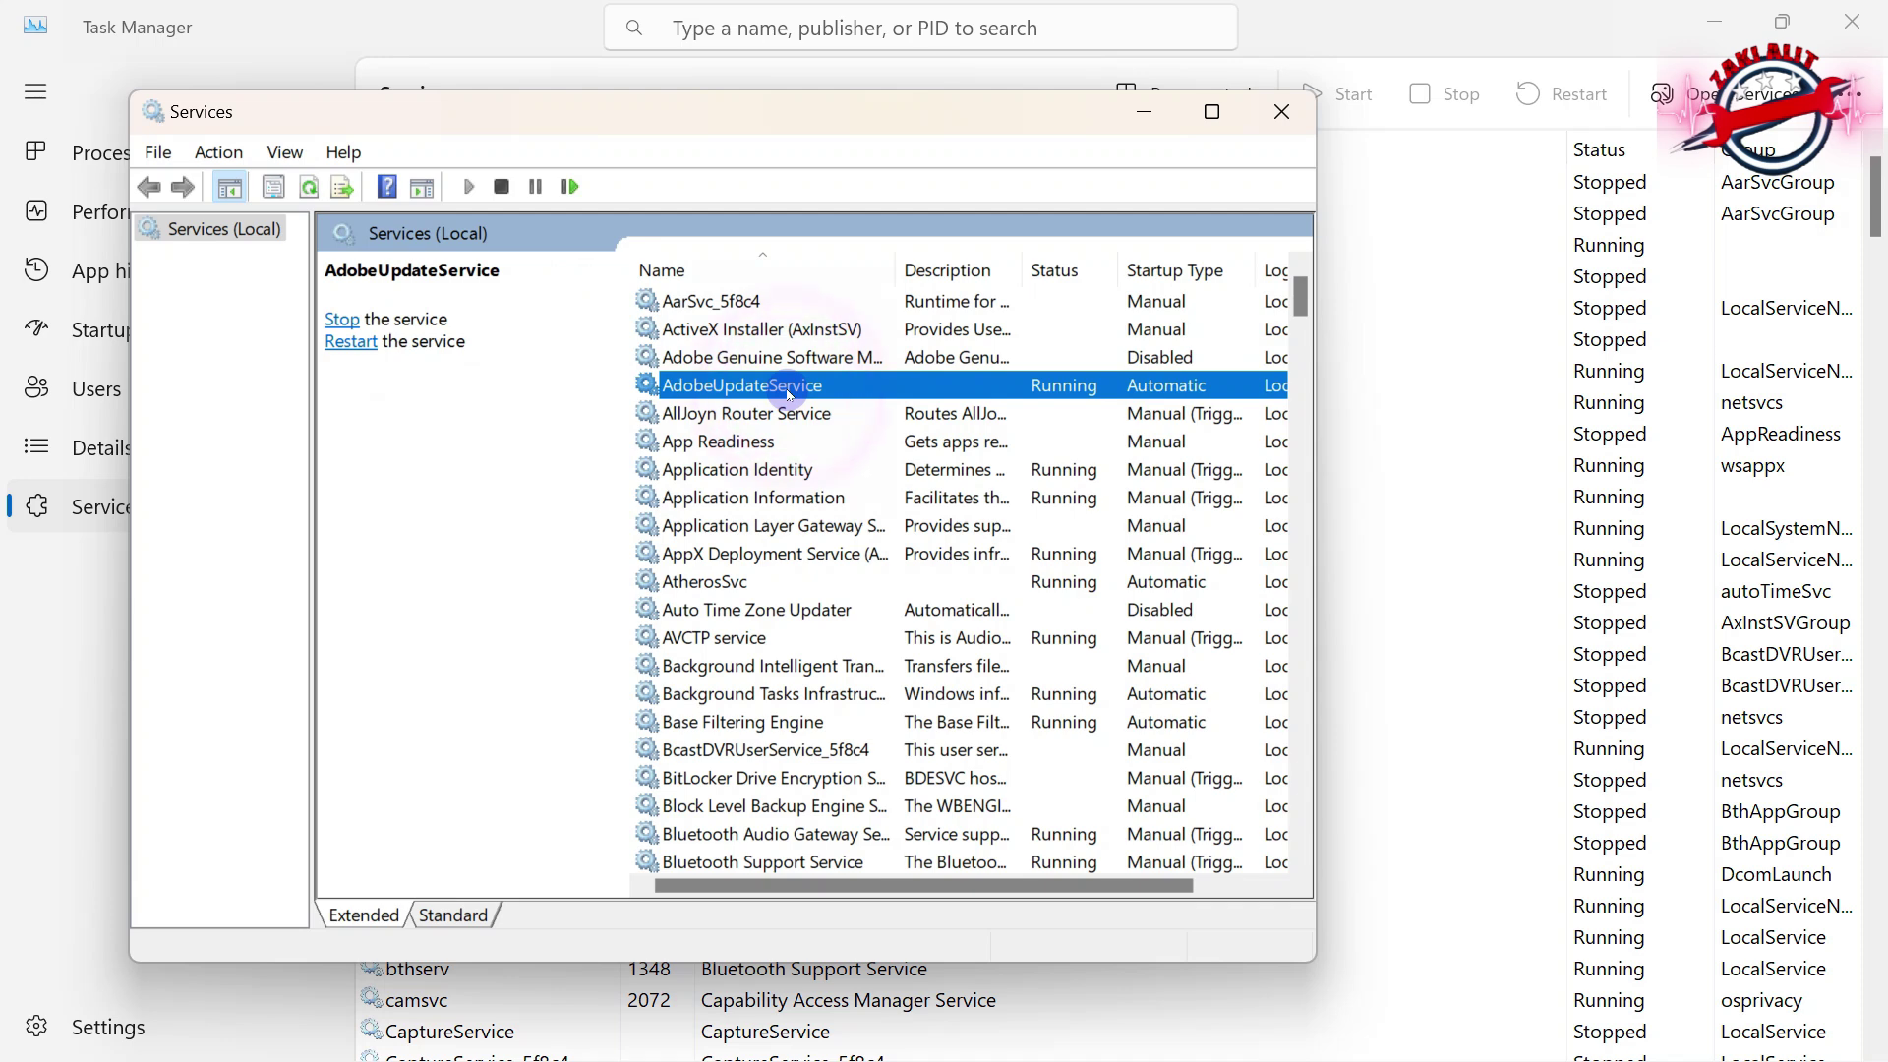
right_click(788, 391)
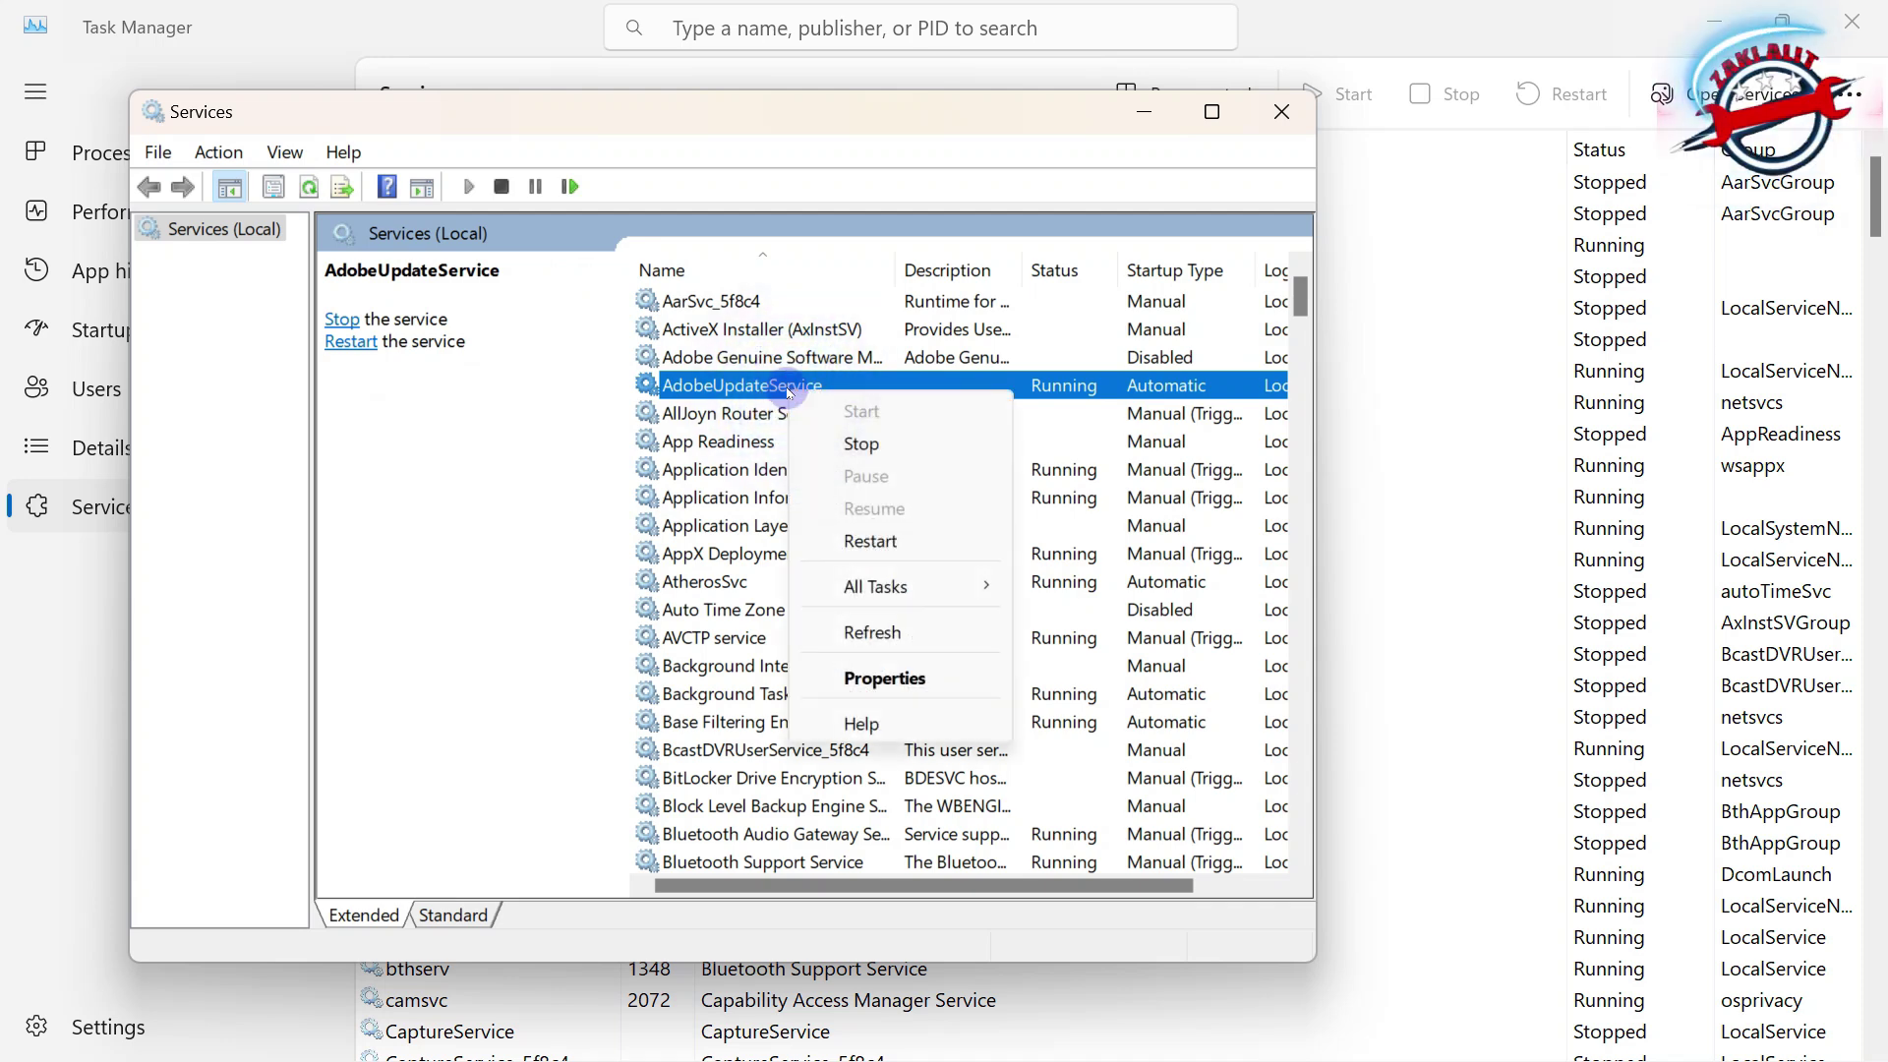
left_click(878, 681)
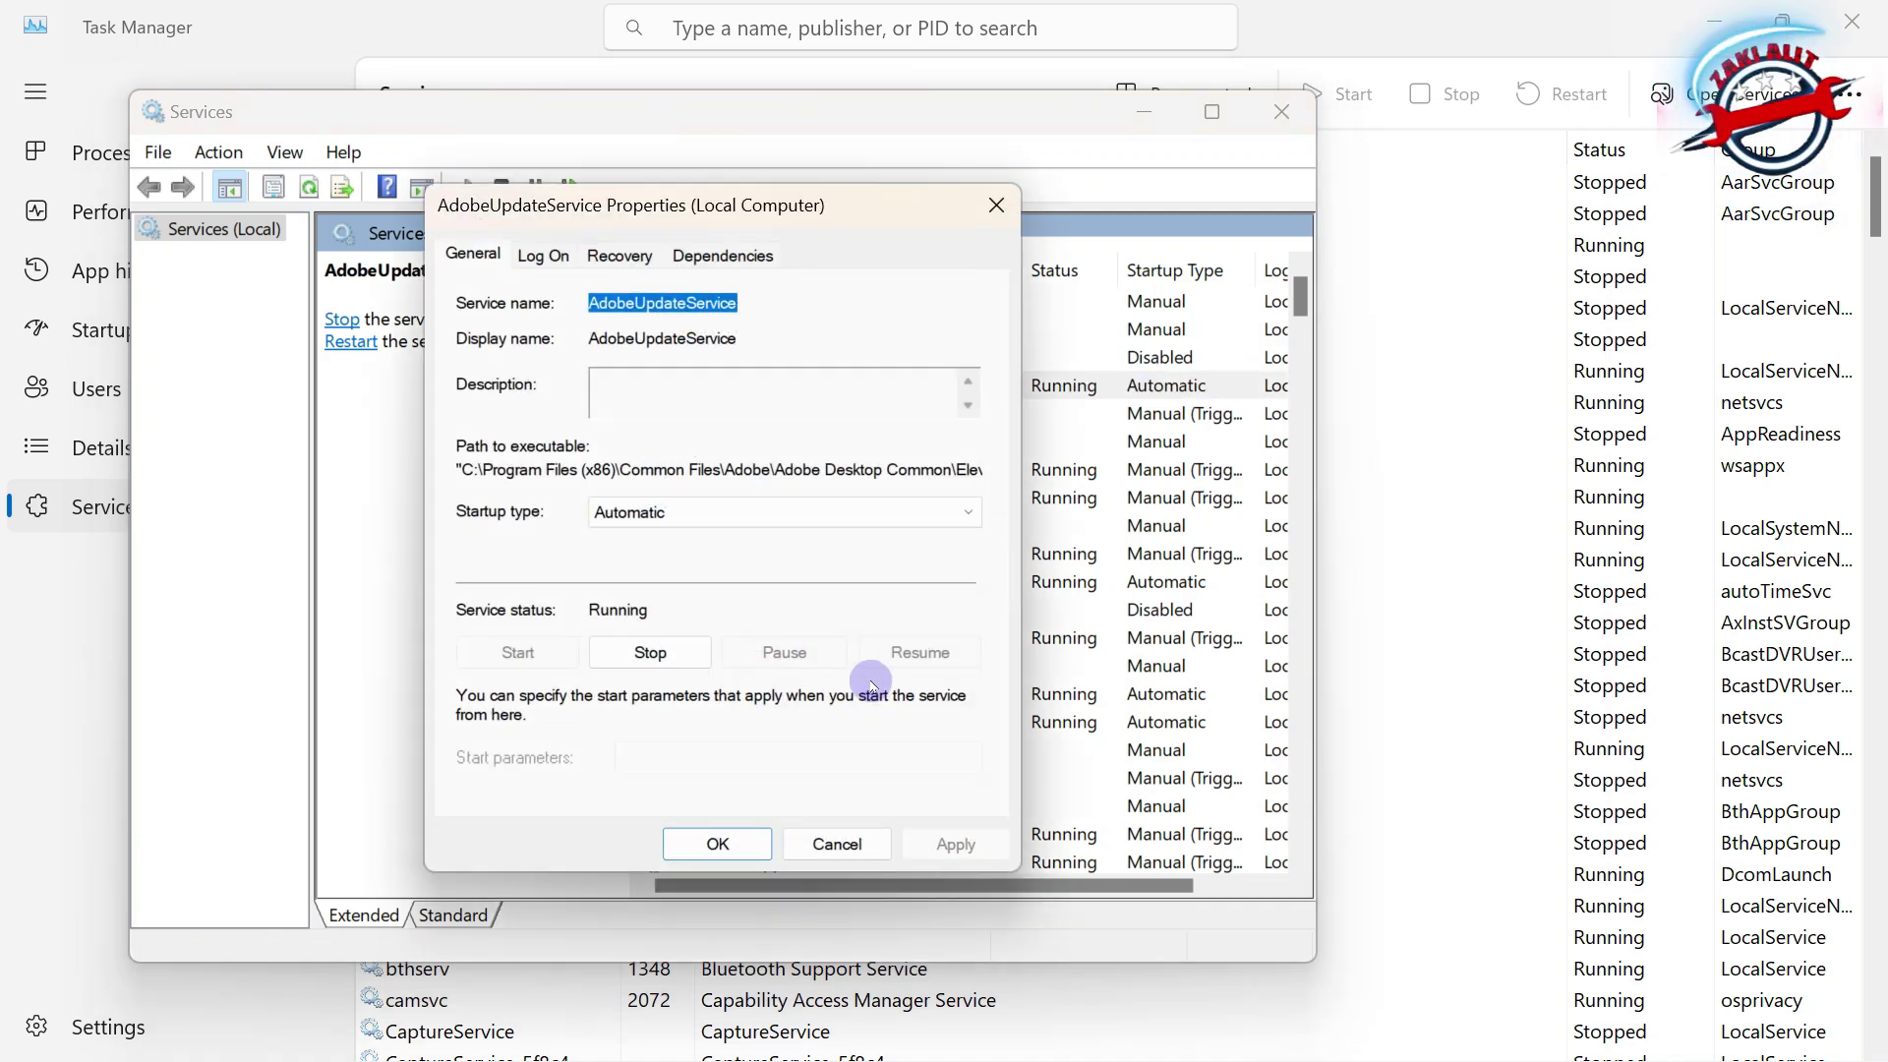
left_click(800, 511)
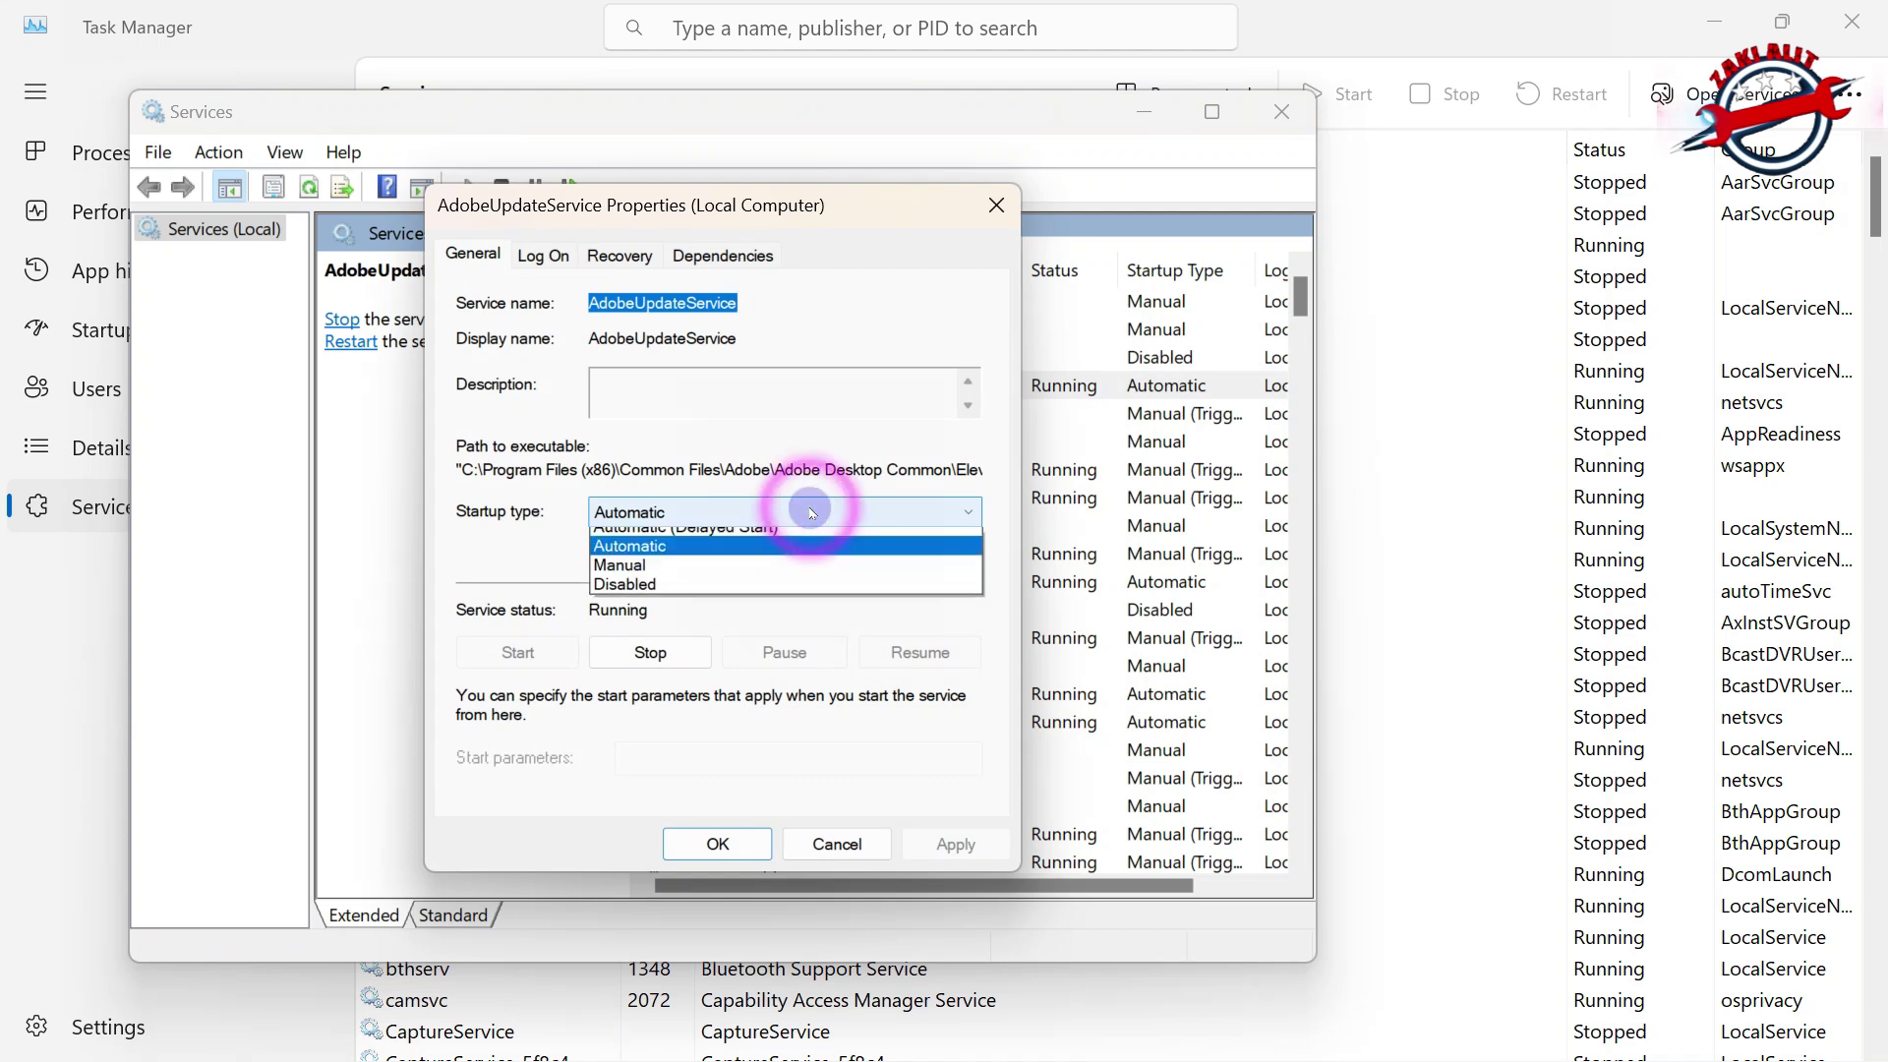
left_click(651, 597)
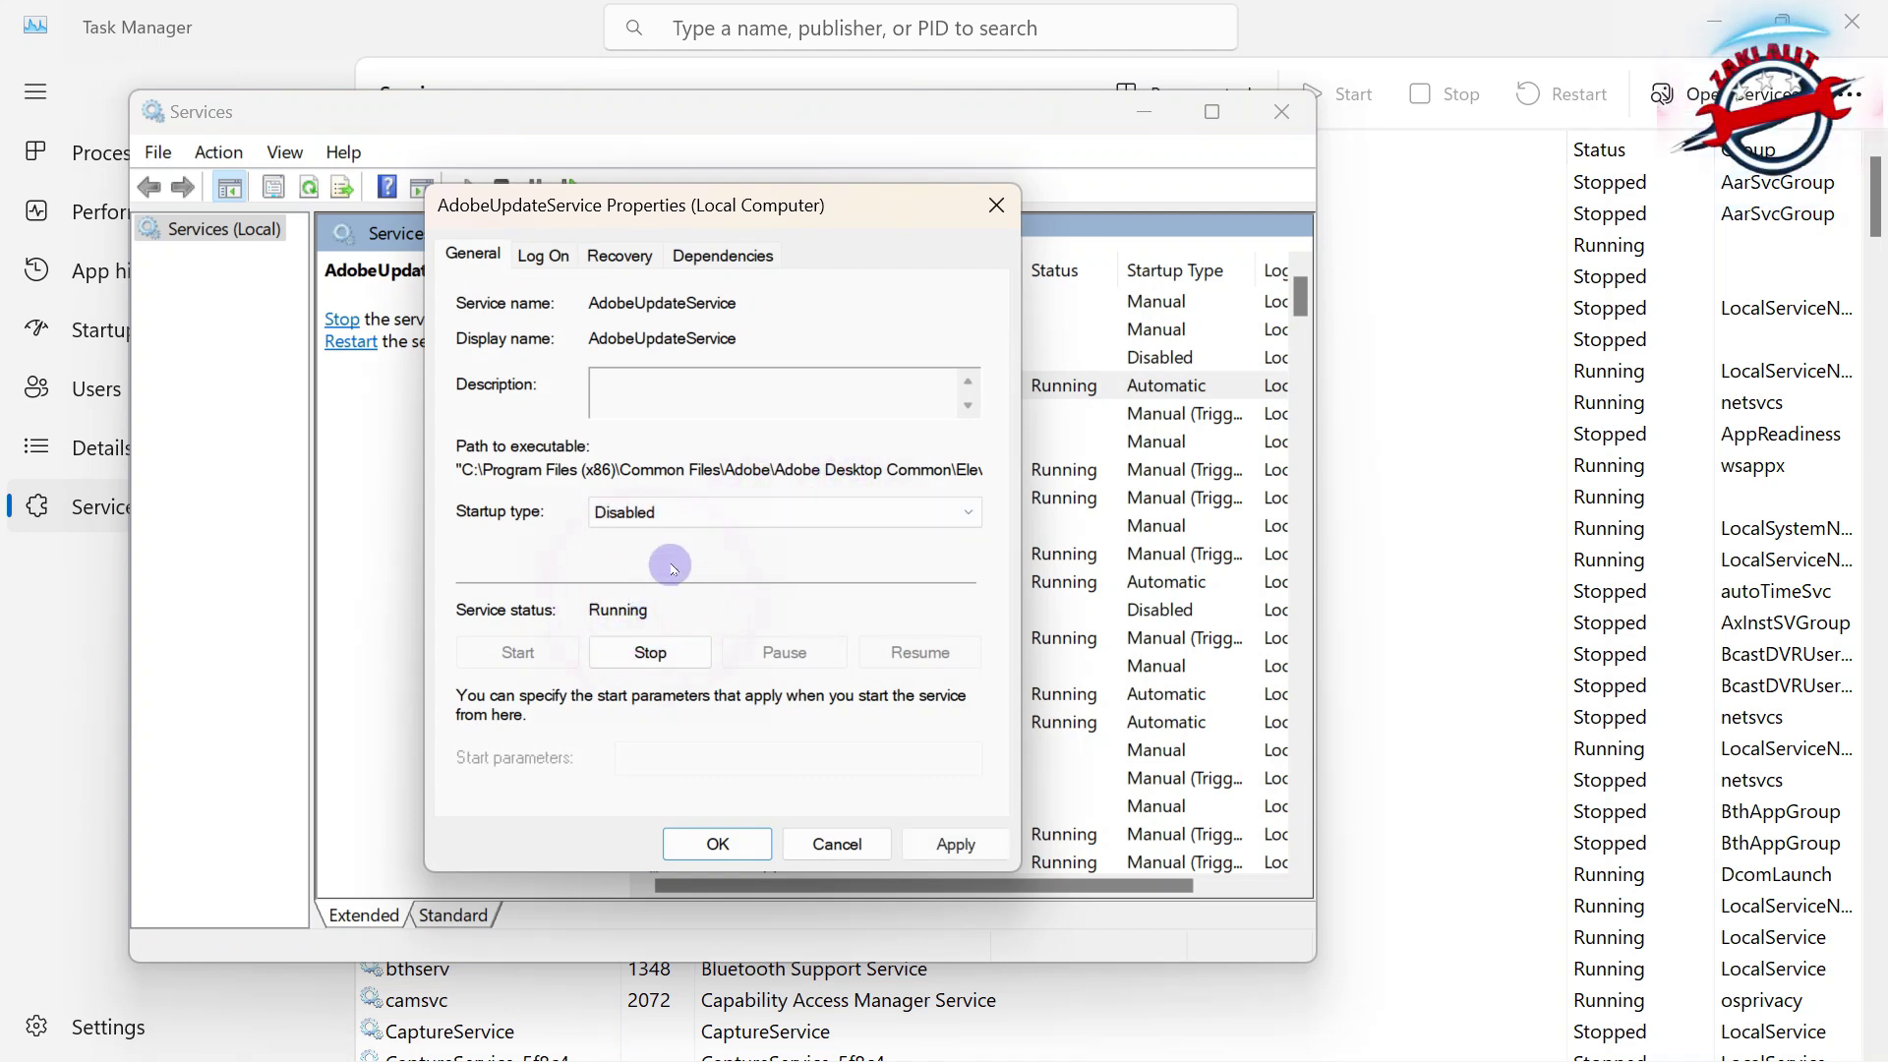
left_click(646, 653)
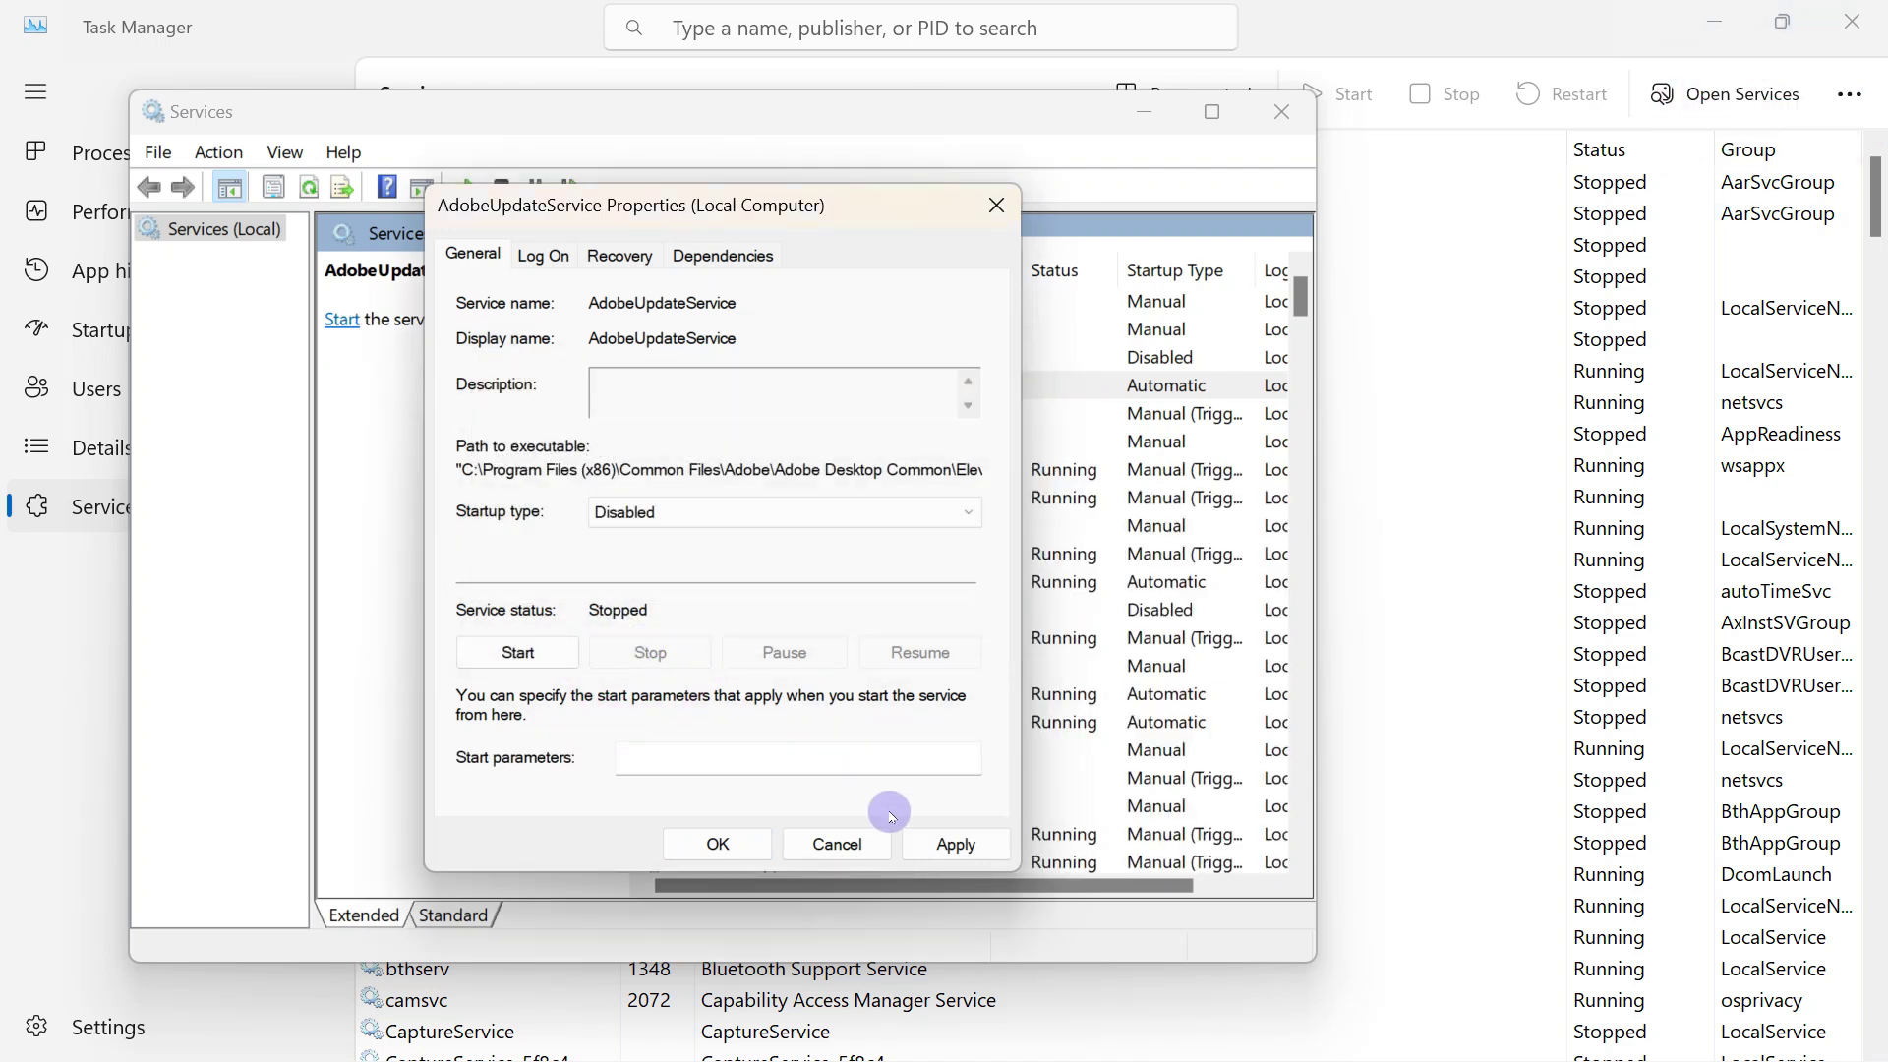
left_click(954, 844)
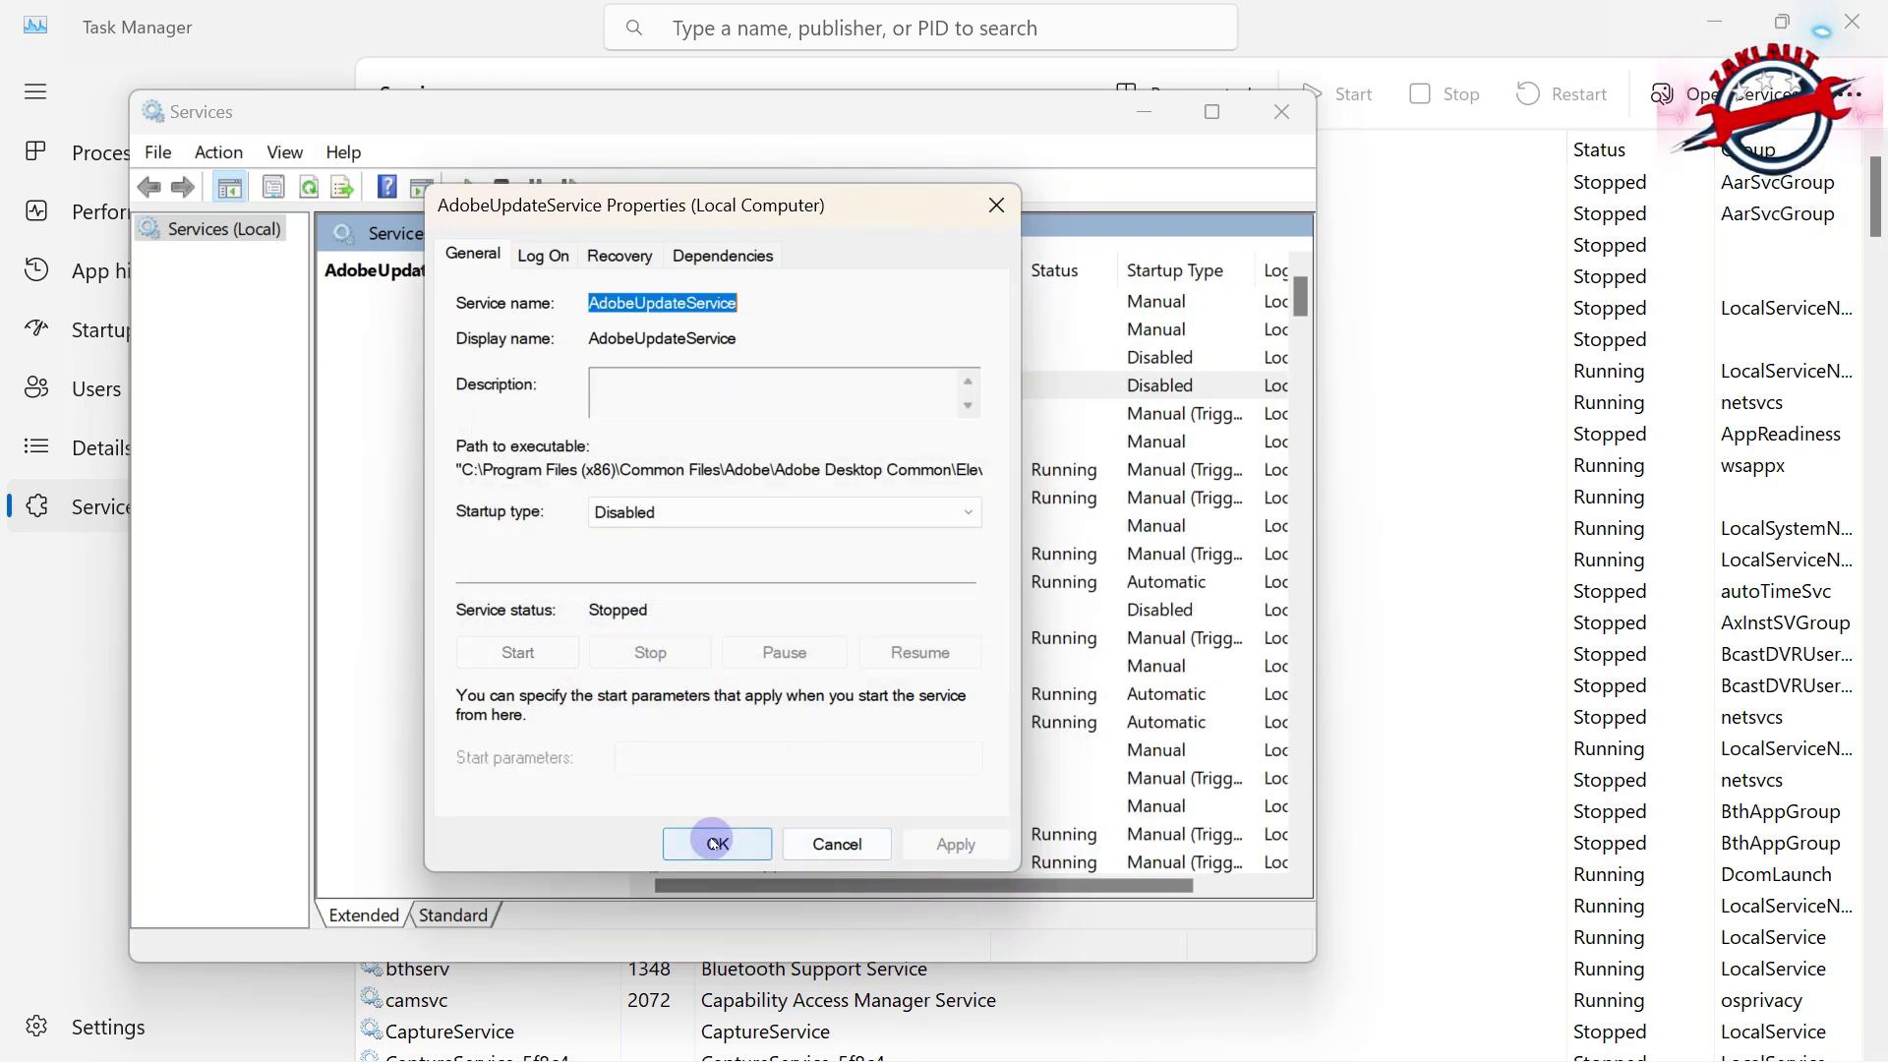
left_click(710, 841)
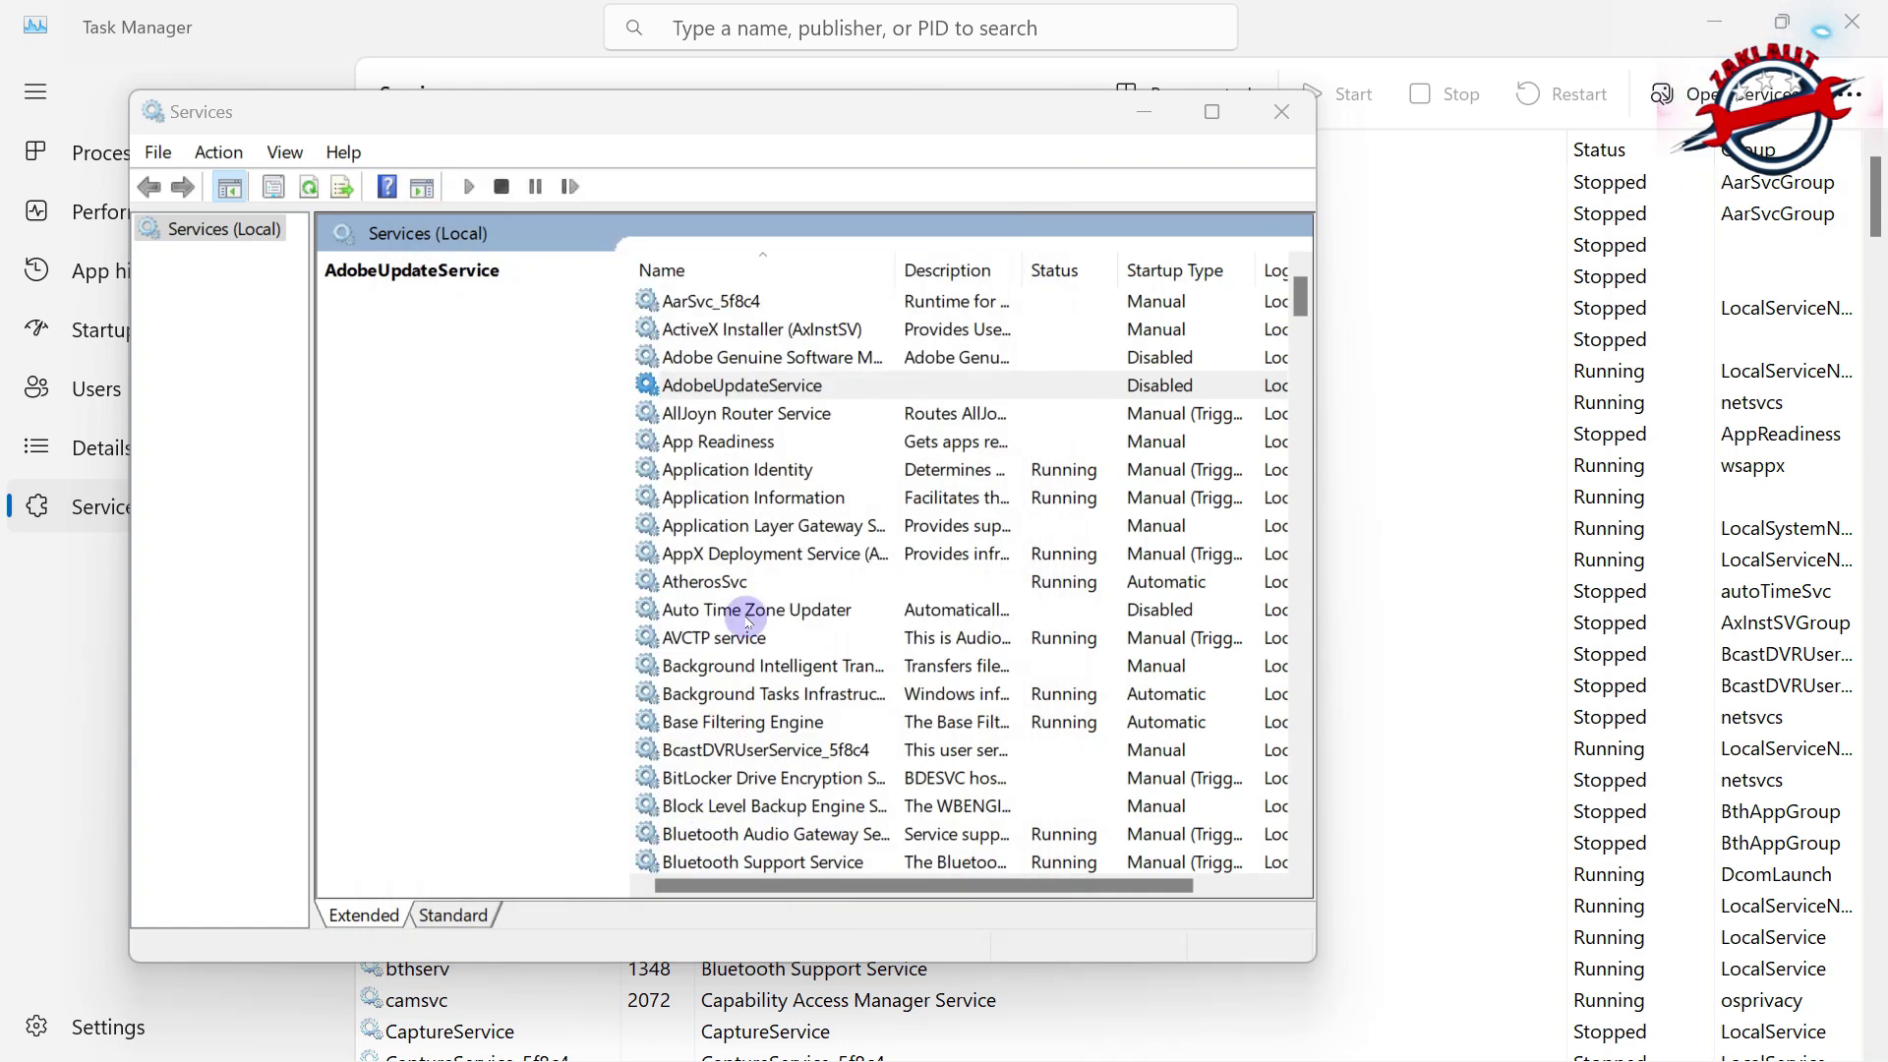
left_click(1278, 118)
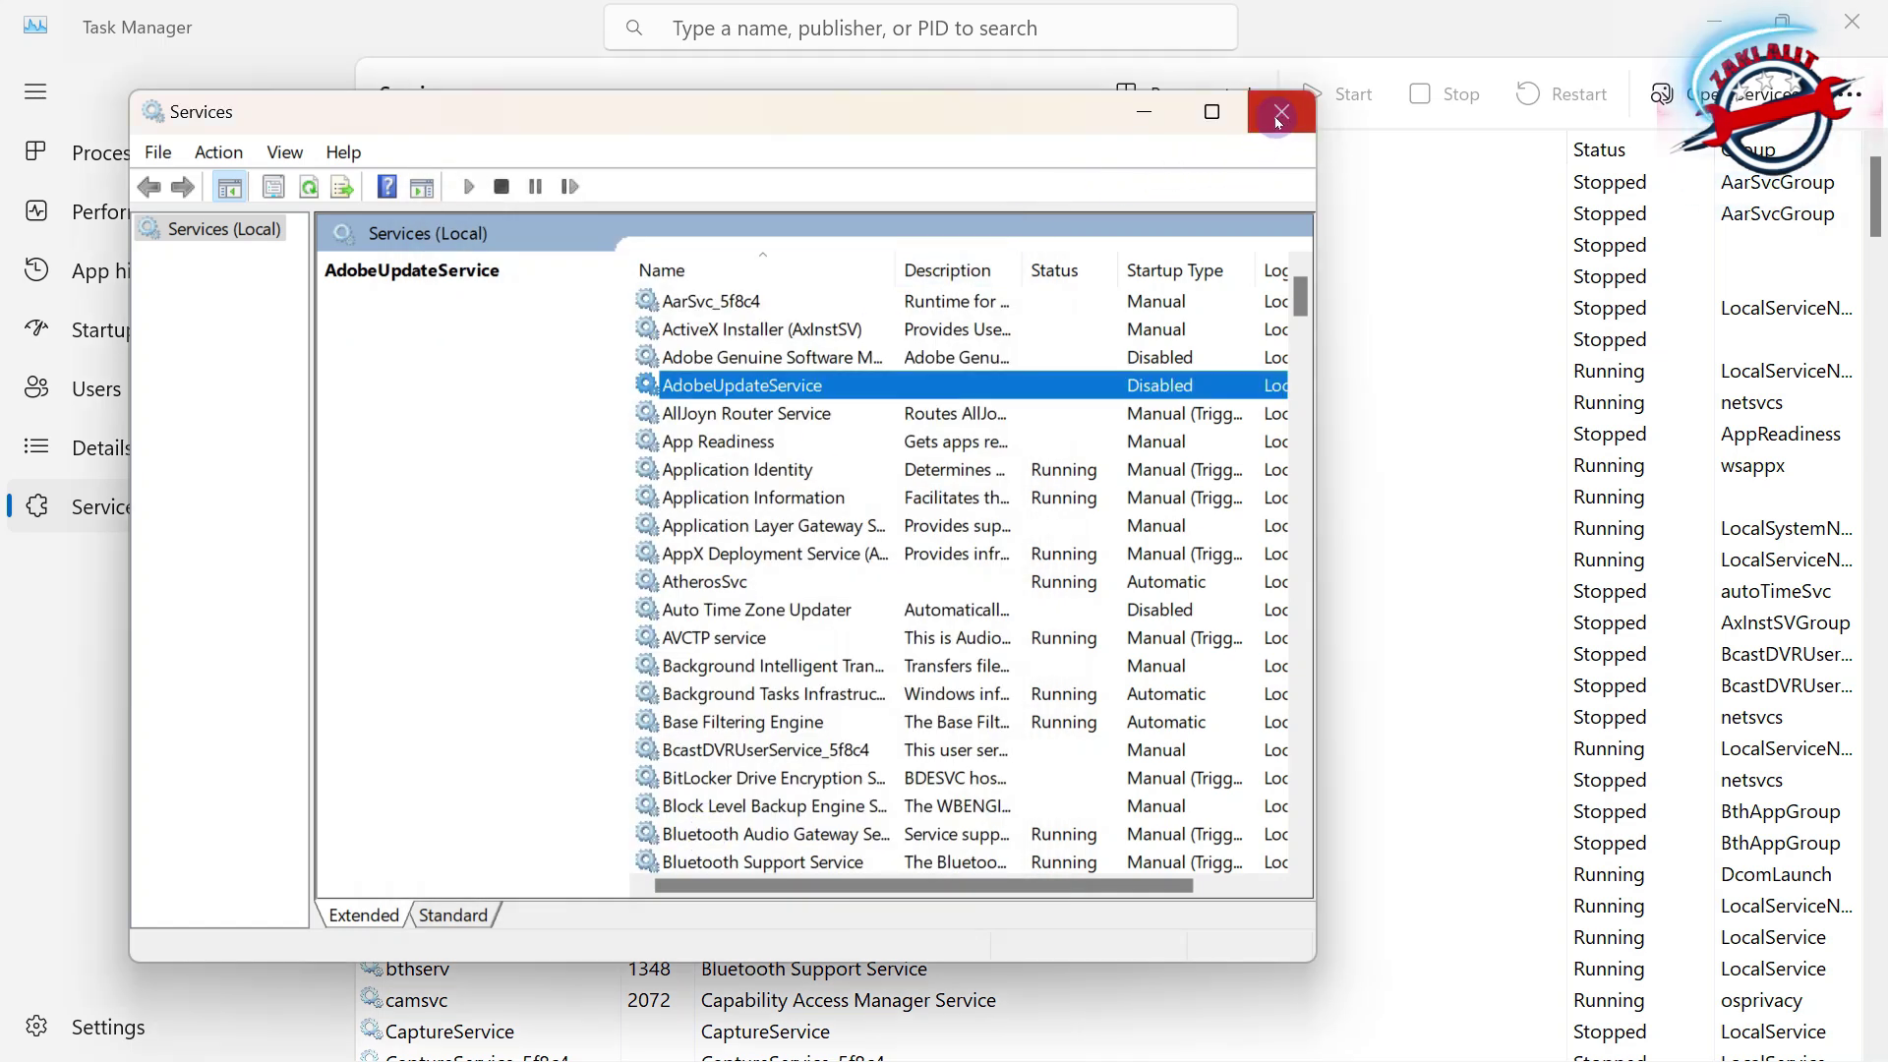
Close the Services console, Task Manager and System Configuration.
left_click(839, 389)
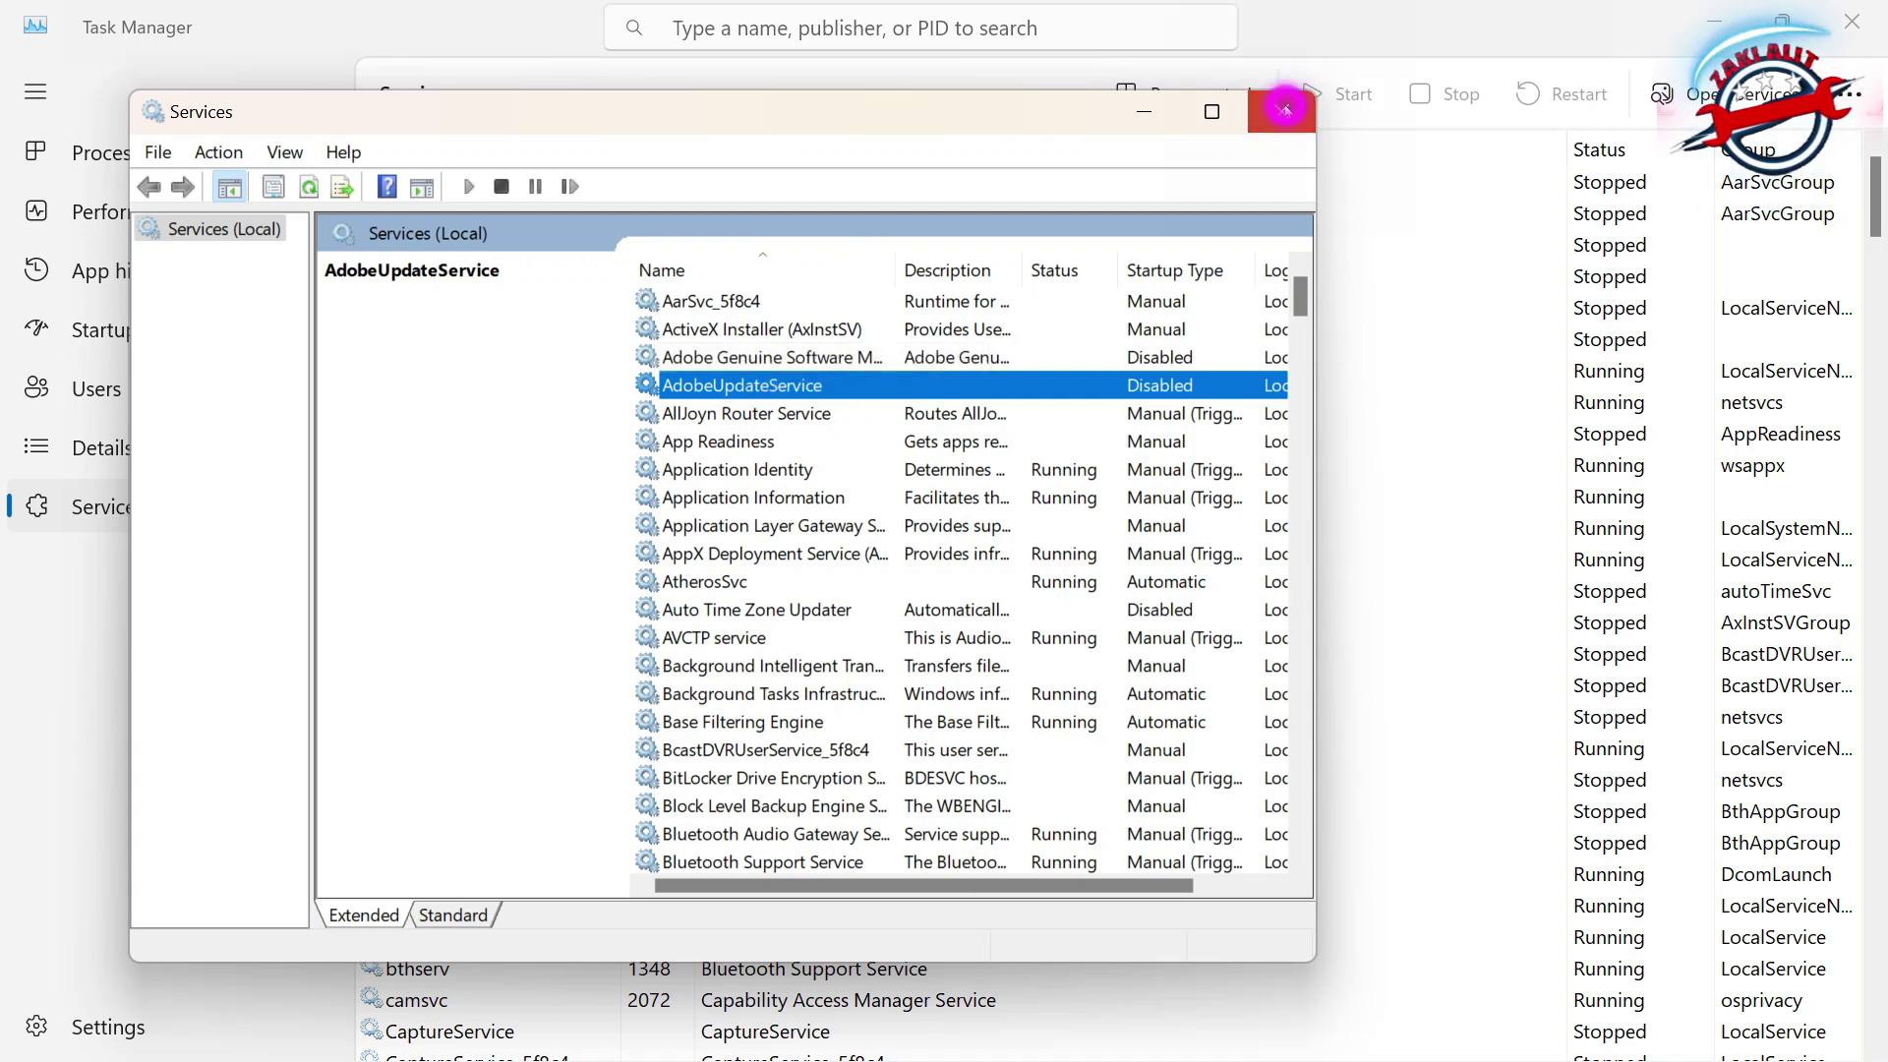
left_click(1280, 110)
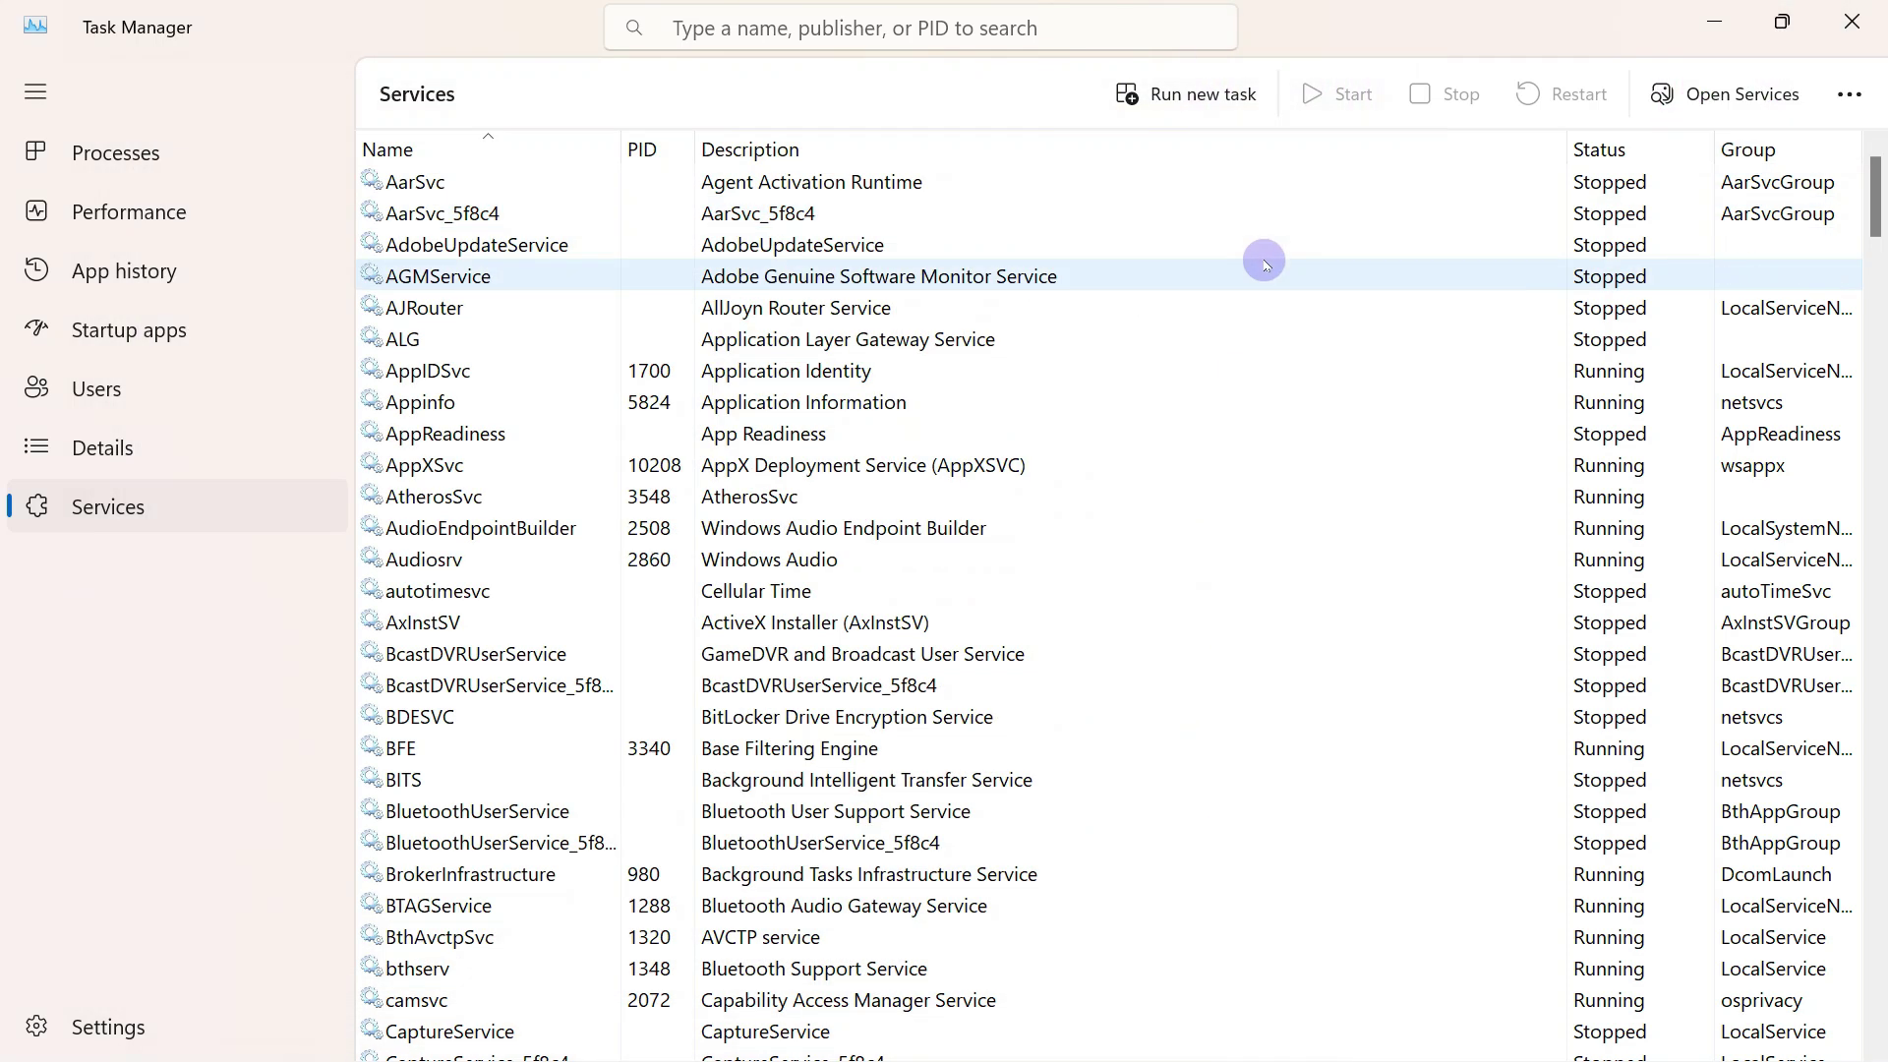
left_click(1854, 21)
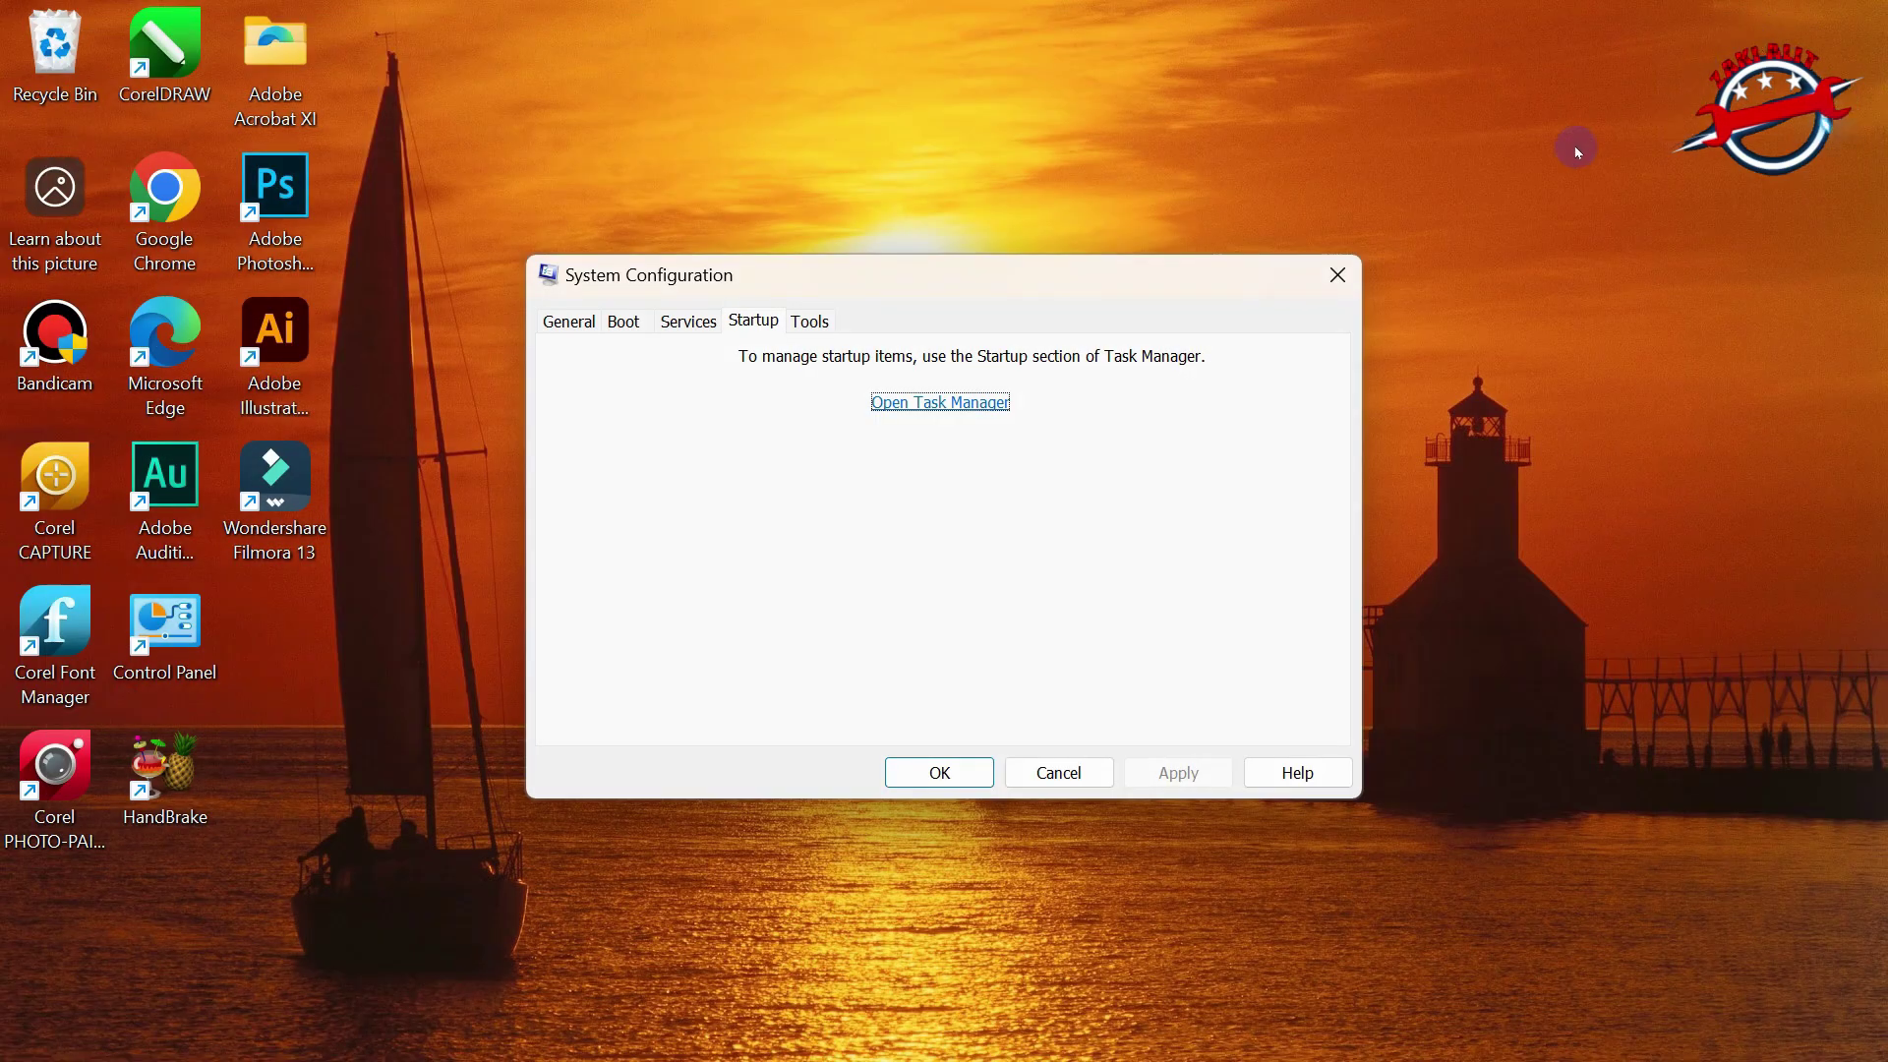
left_click(1339, 275)
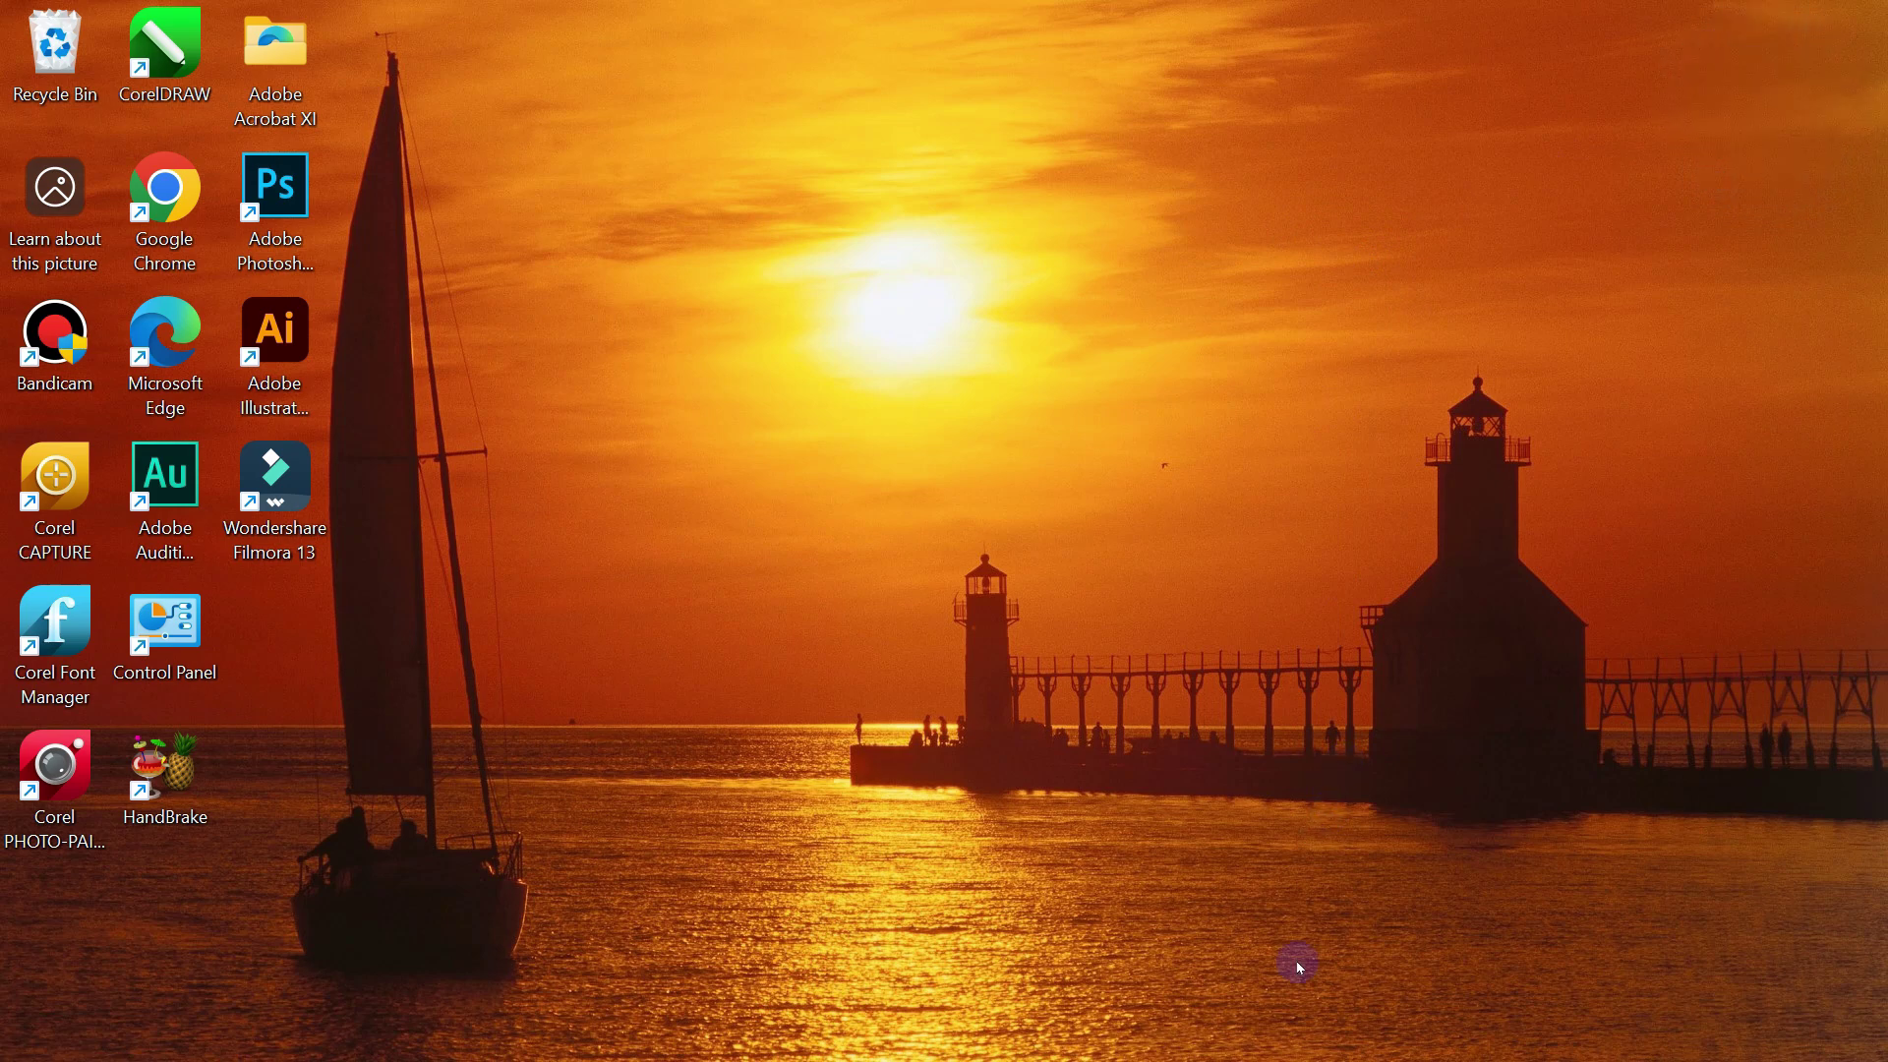
Search Windows for "windows" and open Windows Defender Firewall.
mouse_move(1307, 1057)
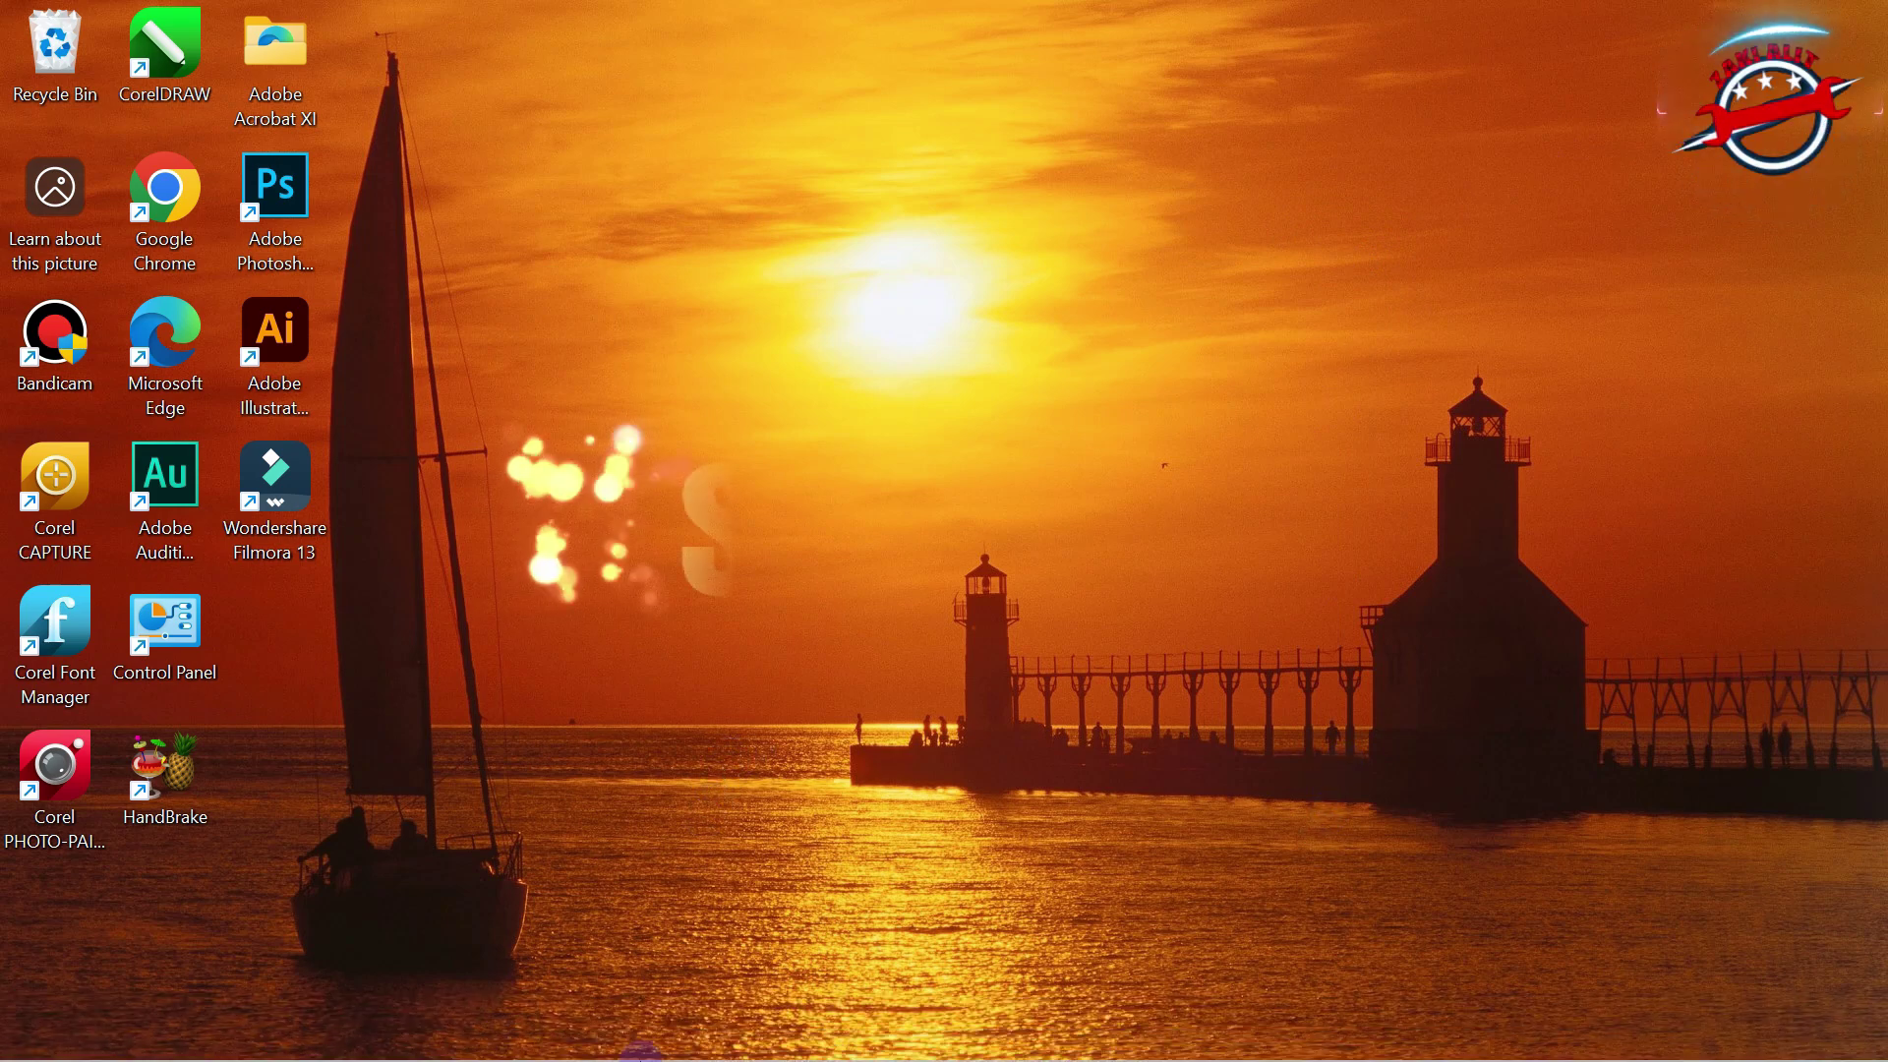
mouse_move(639, 1058)
left_click(716, 1026)
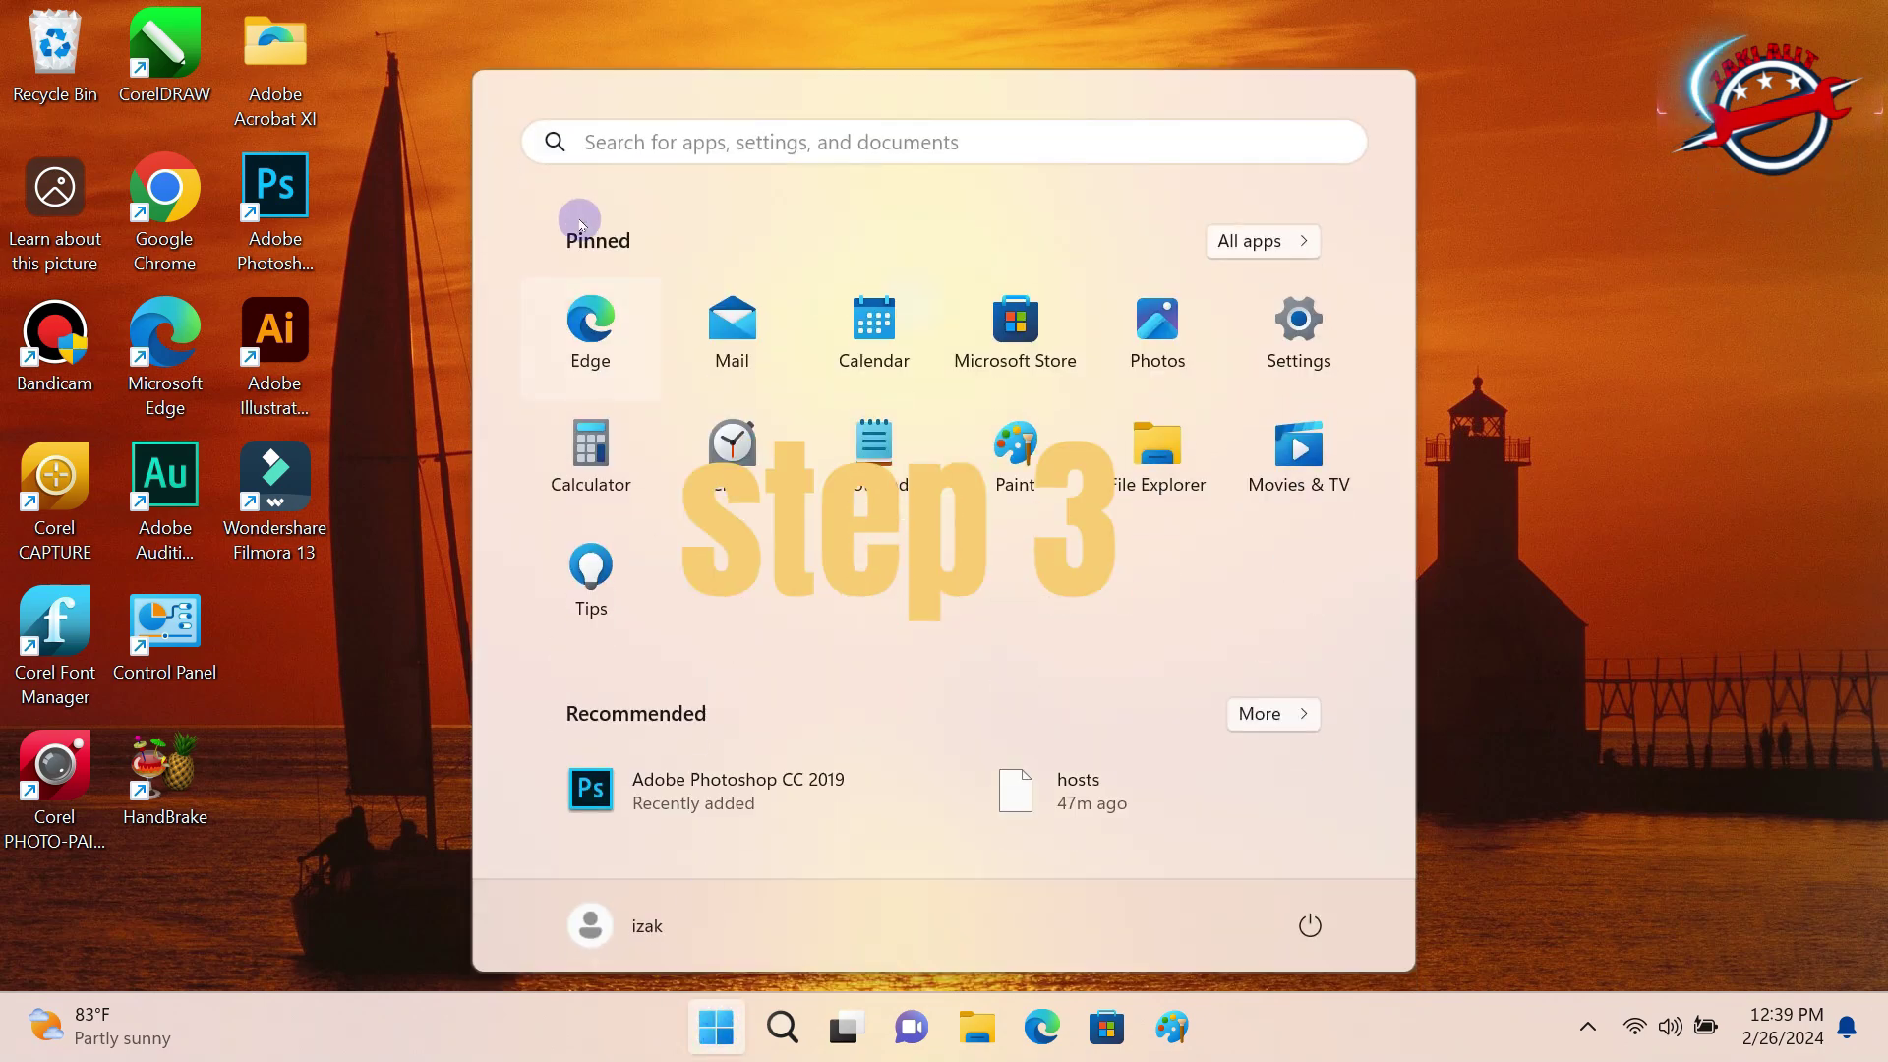
left_click(624, 146)
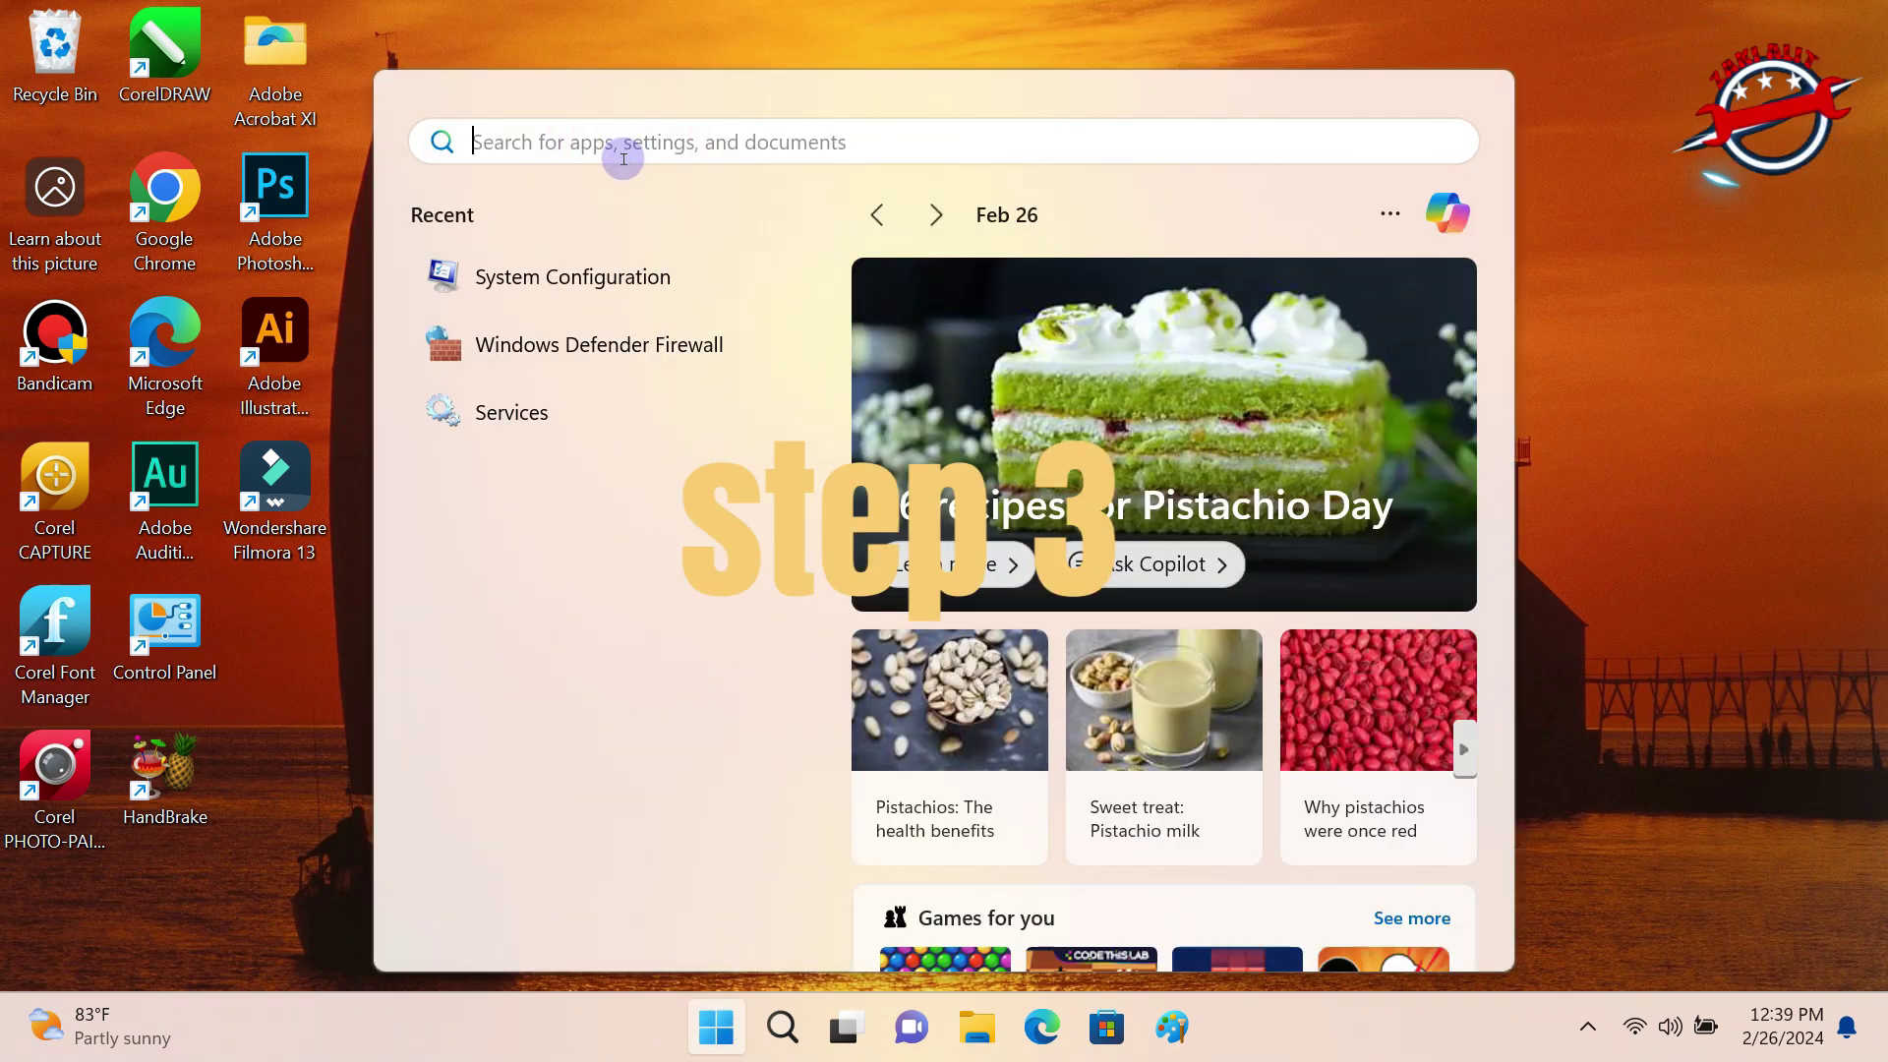
type("windows")
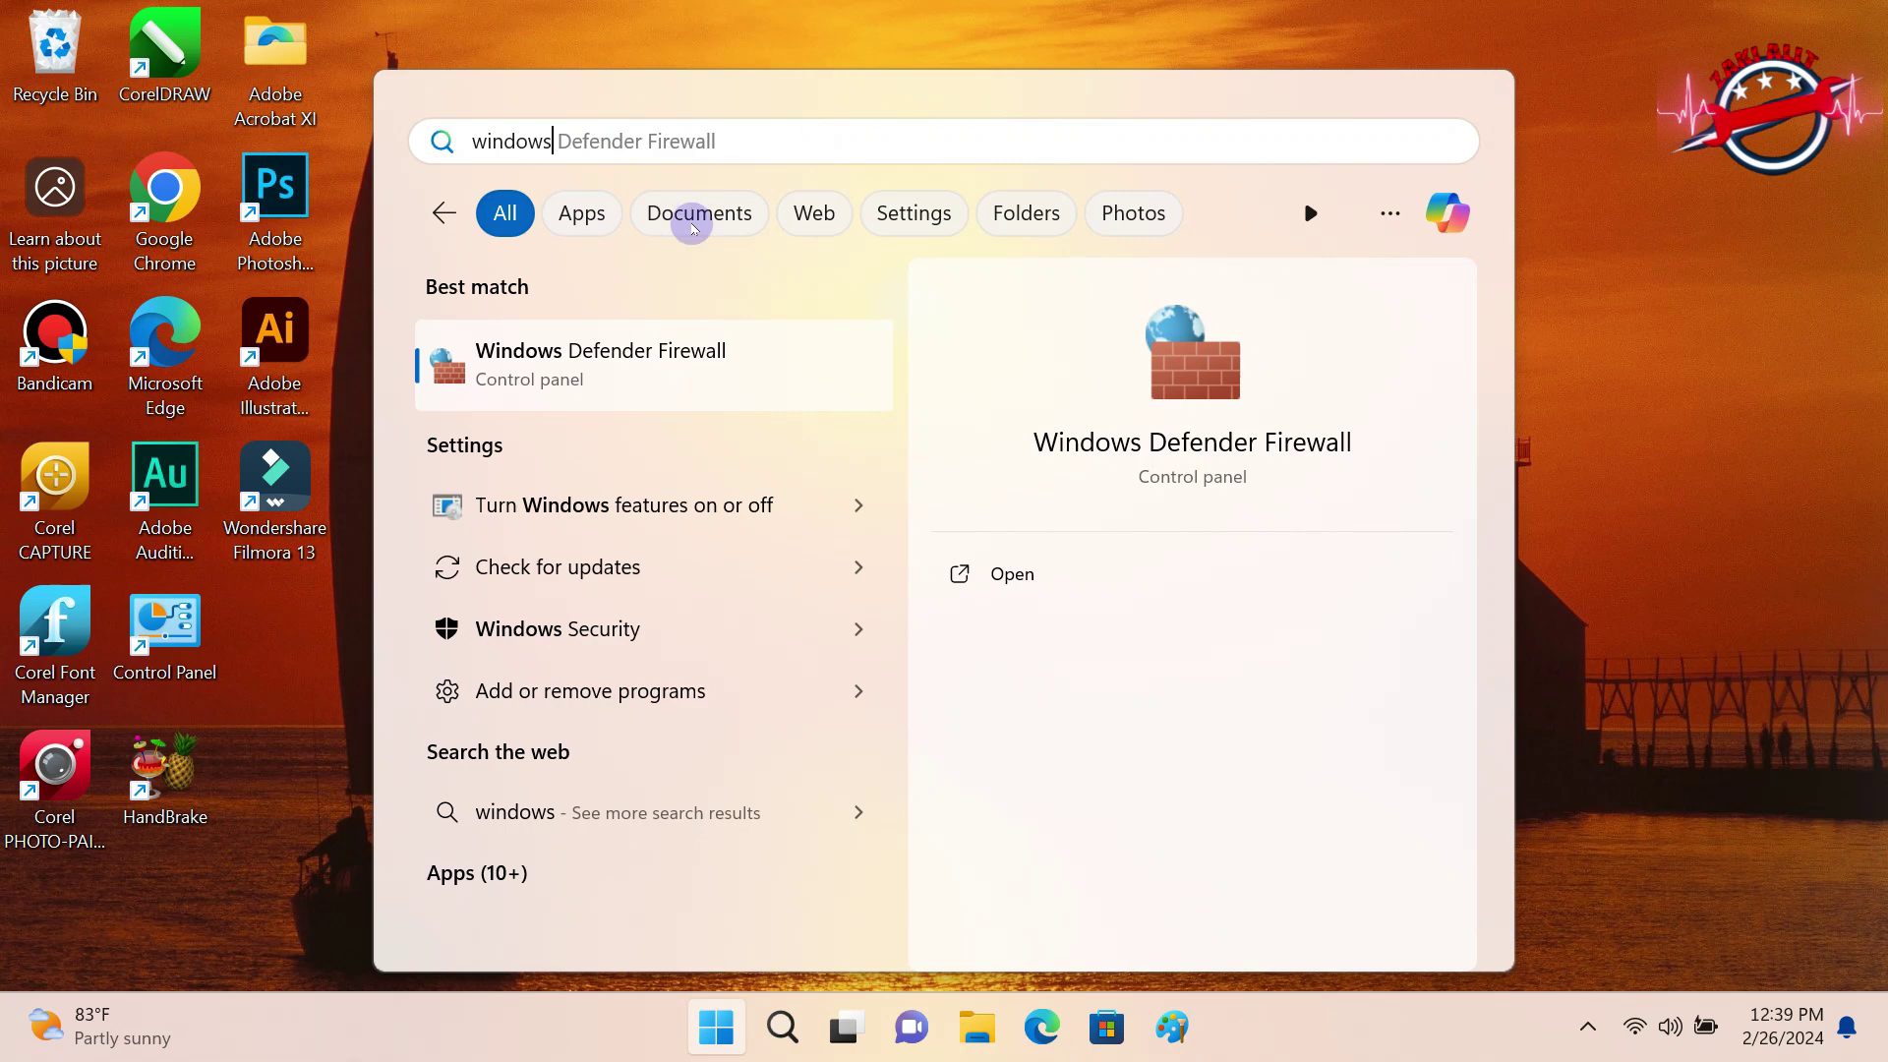
left_click(586, 359)
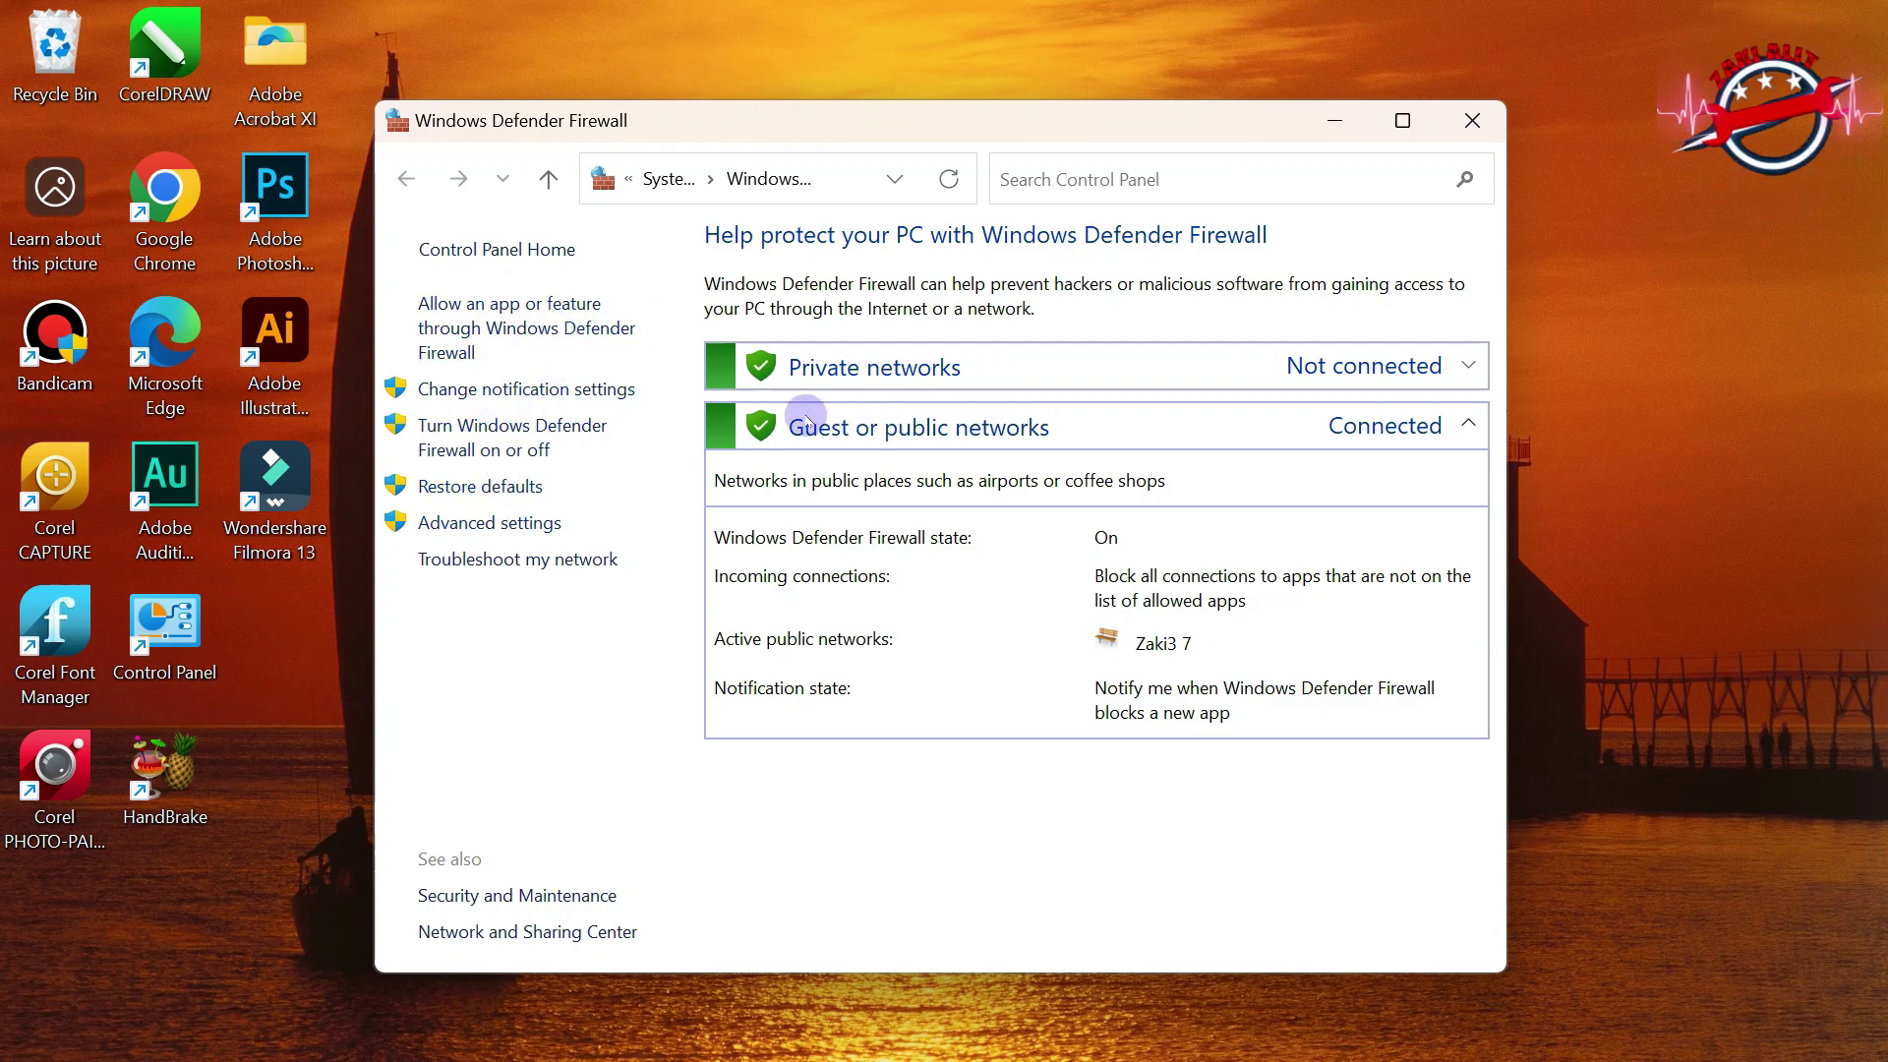
Open the firewall's advanced settings and display the Outbound Rules.
left_click(578, 390)
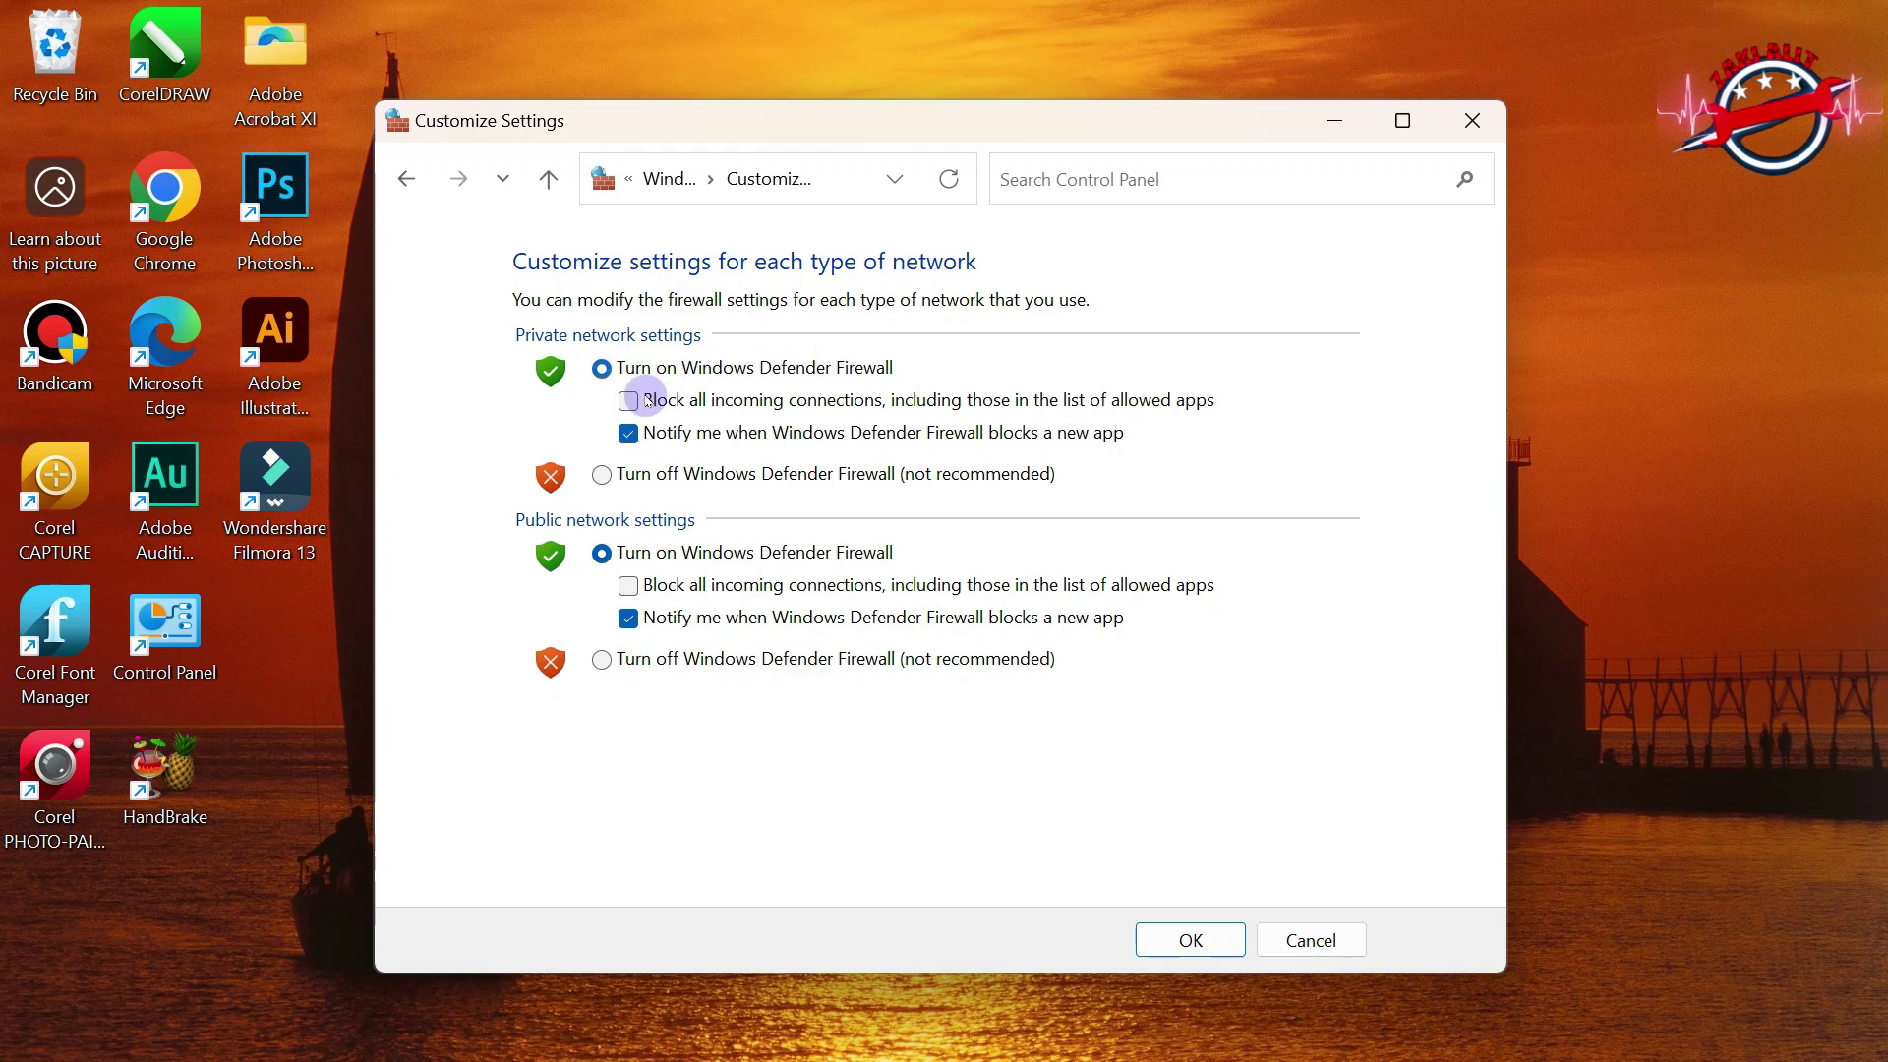
left_click(406, 180)
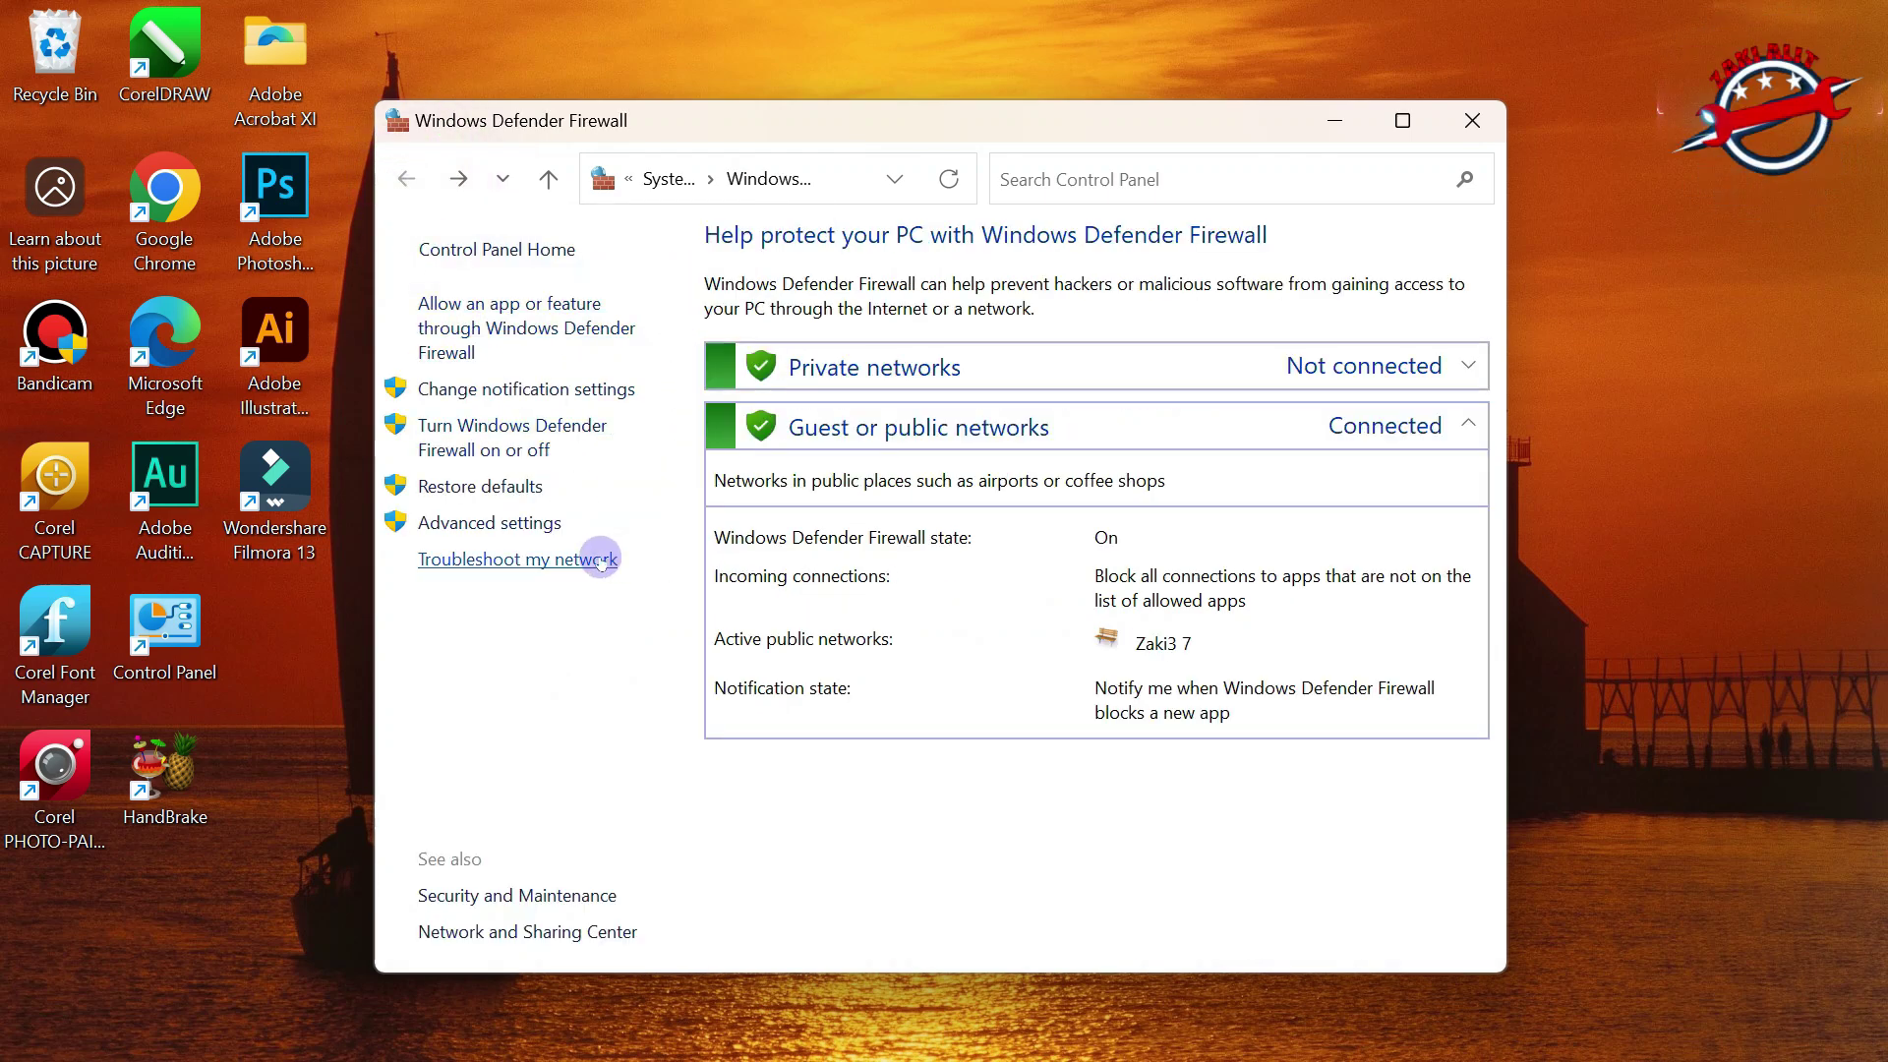
left_click(501, 522)
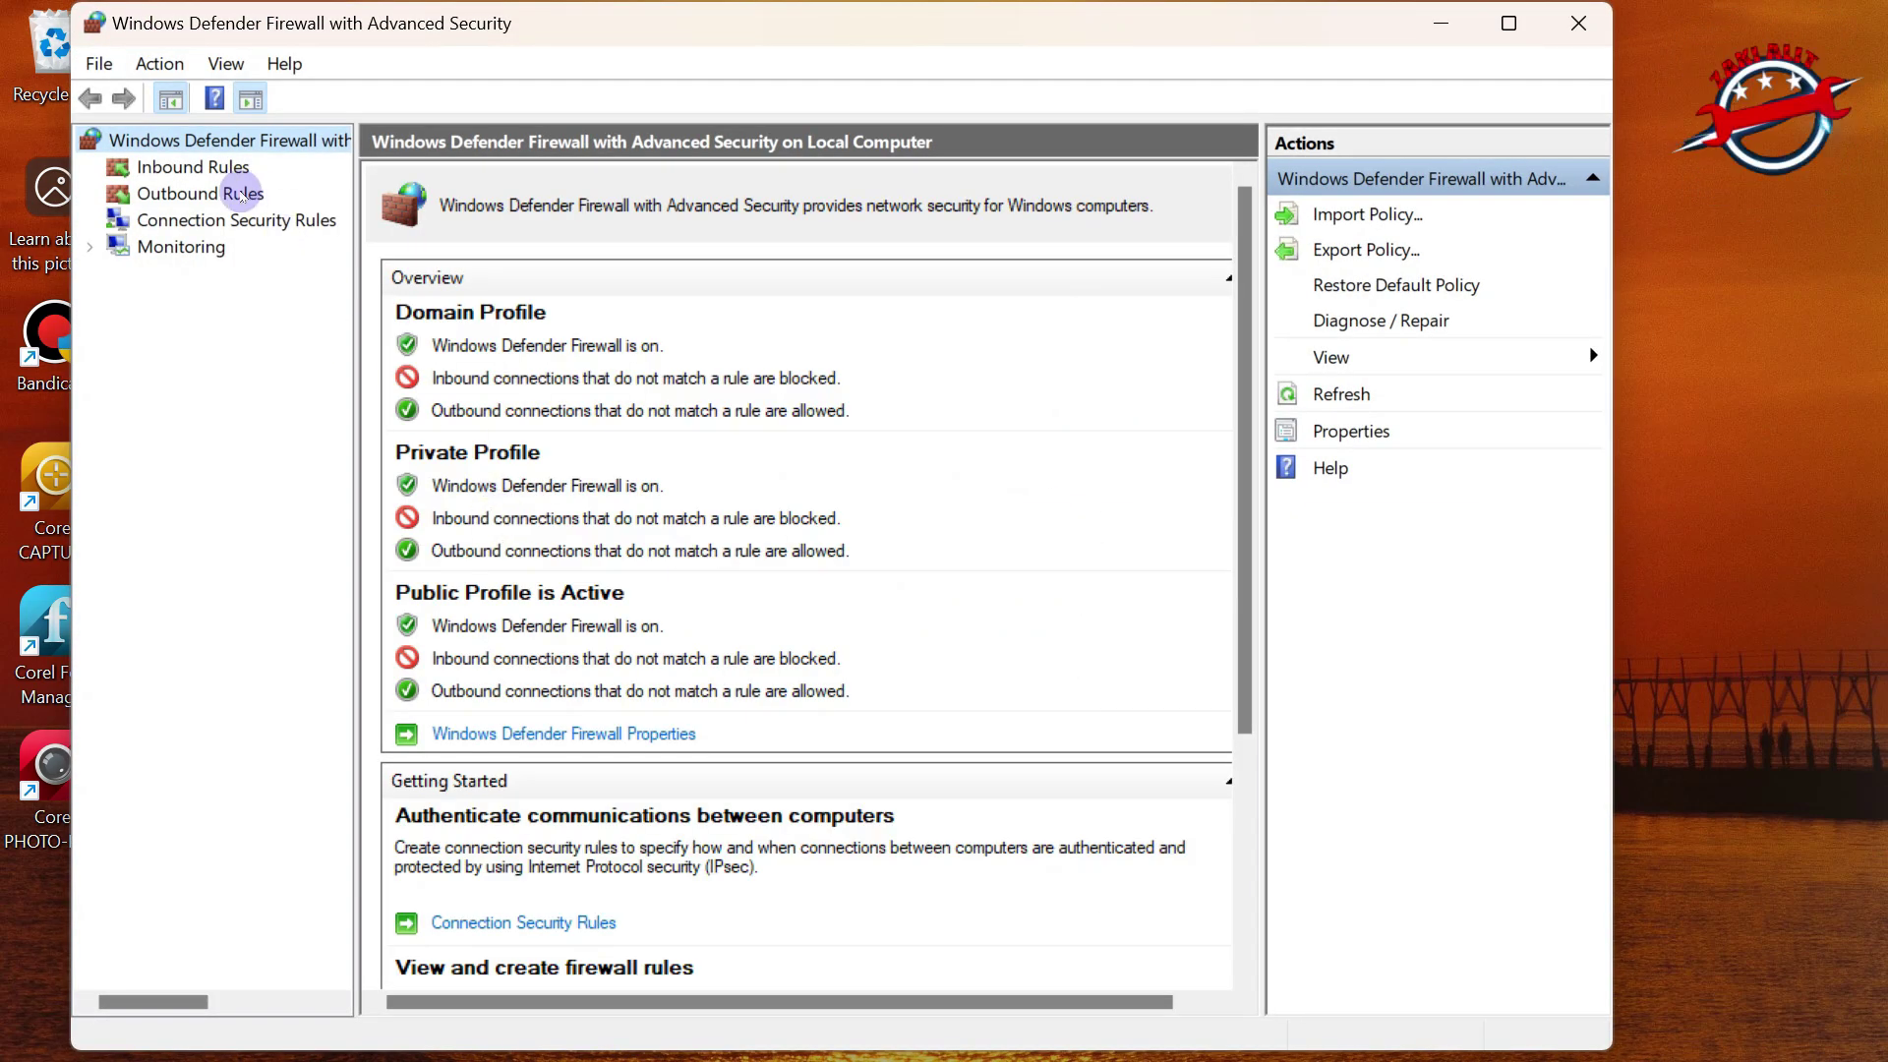
left_click(216, 197)
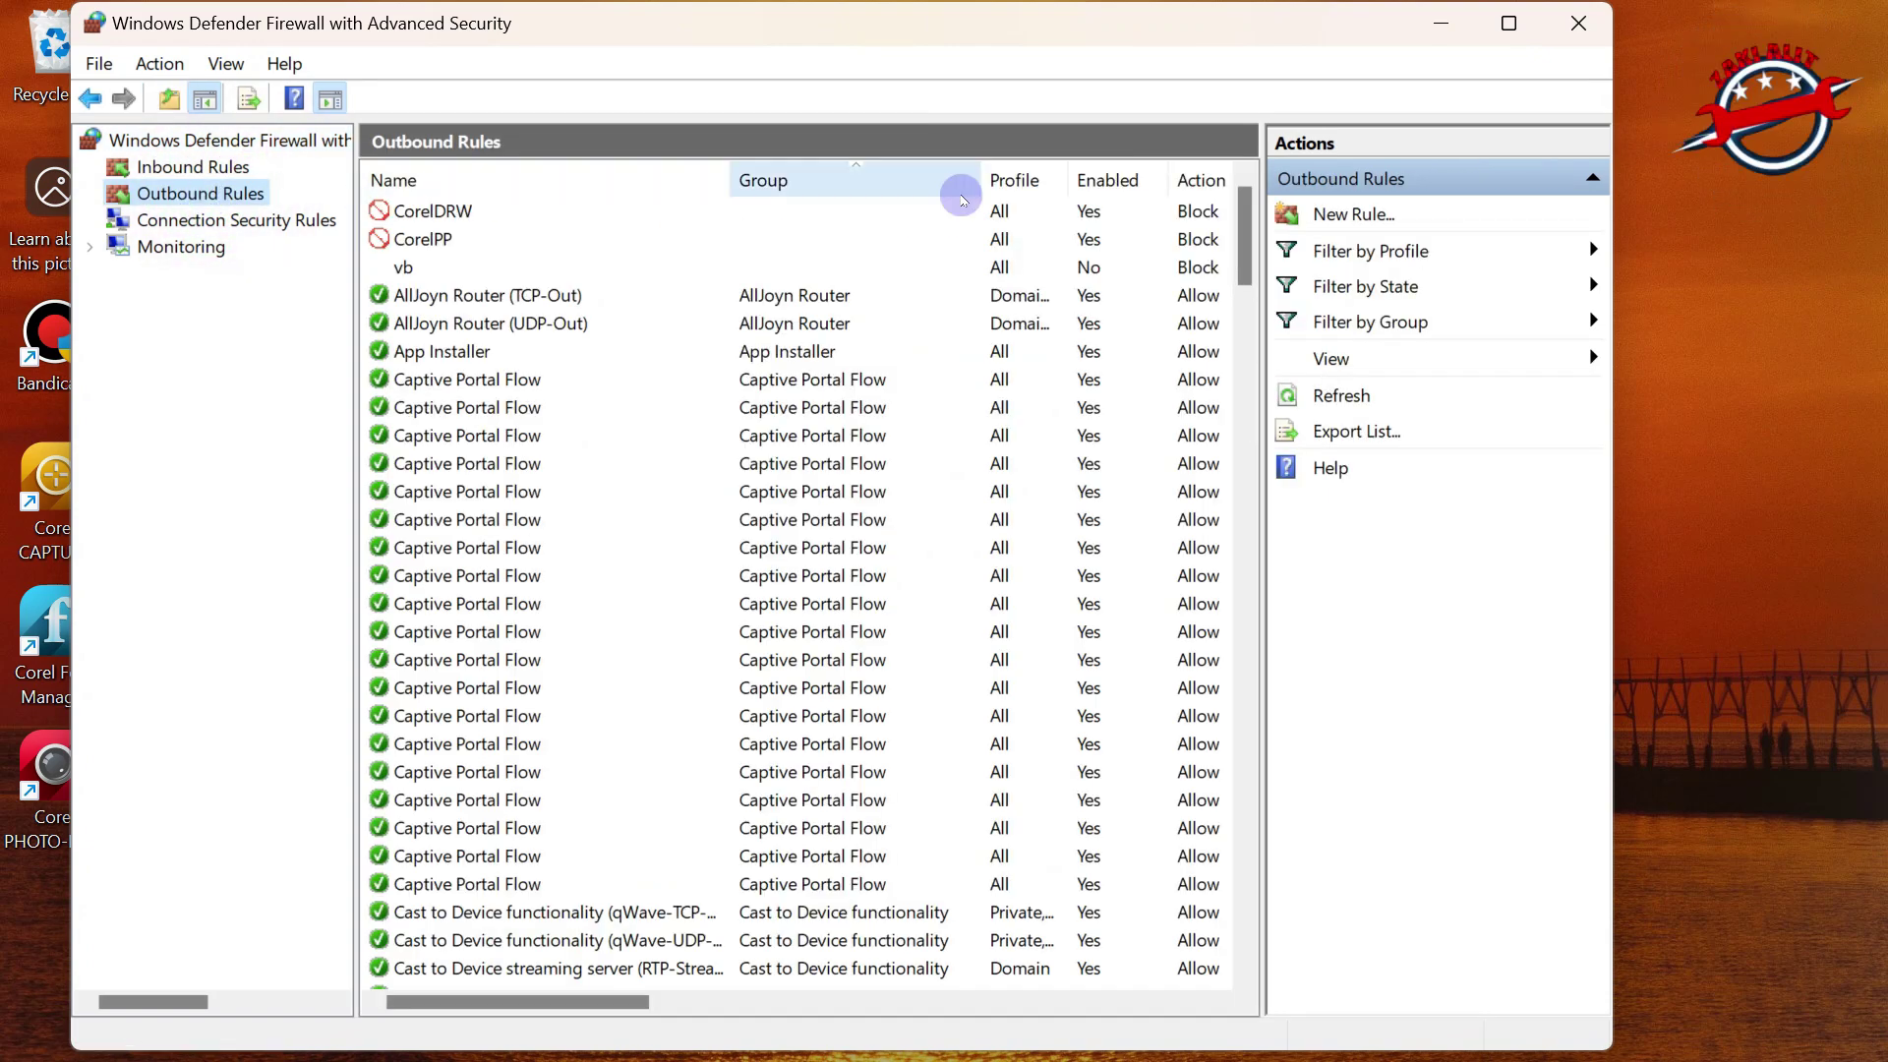
Start a new outbound Program rule and browse to C:\Program Files\Adobe\Adobe Illustrator 2022 for its program path.
left_click(1375, 216)
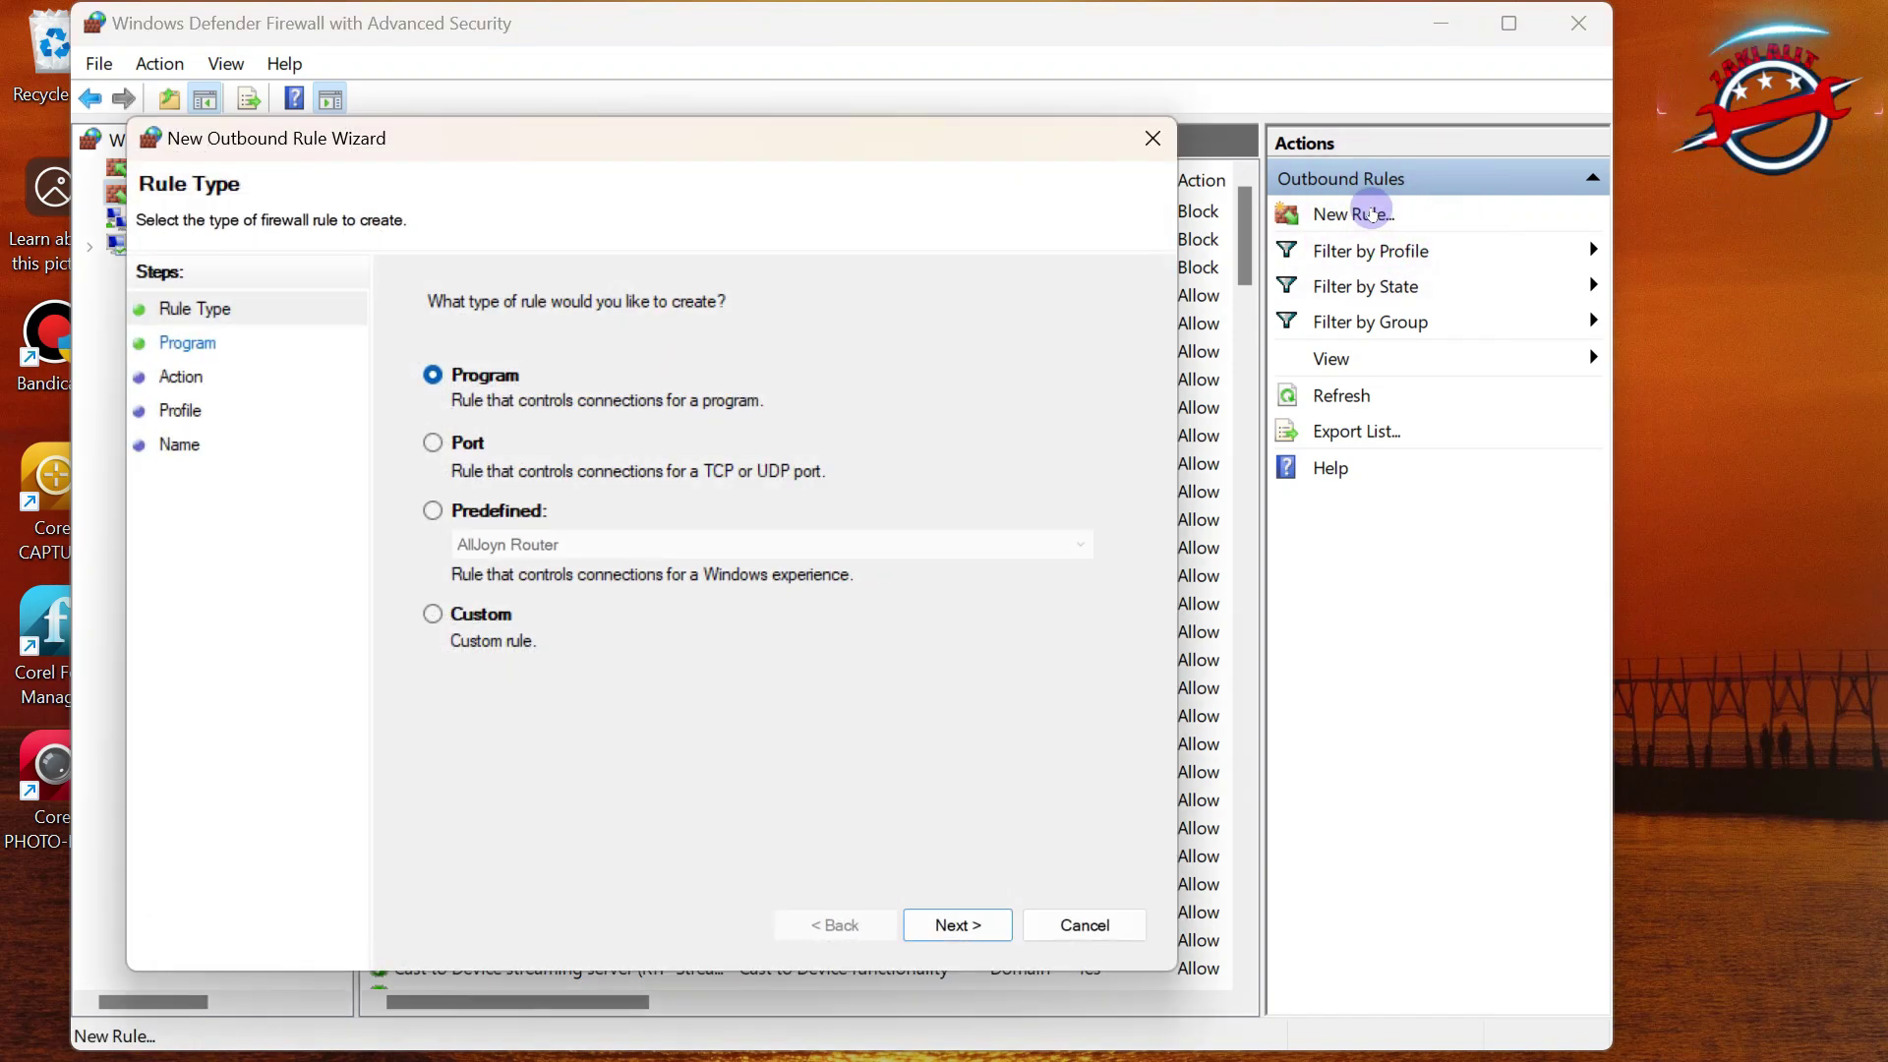
left_click(941, 924)
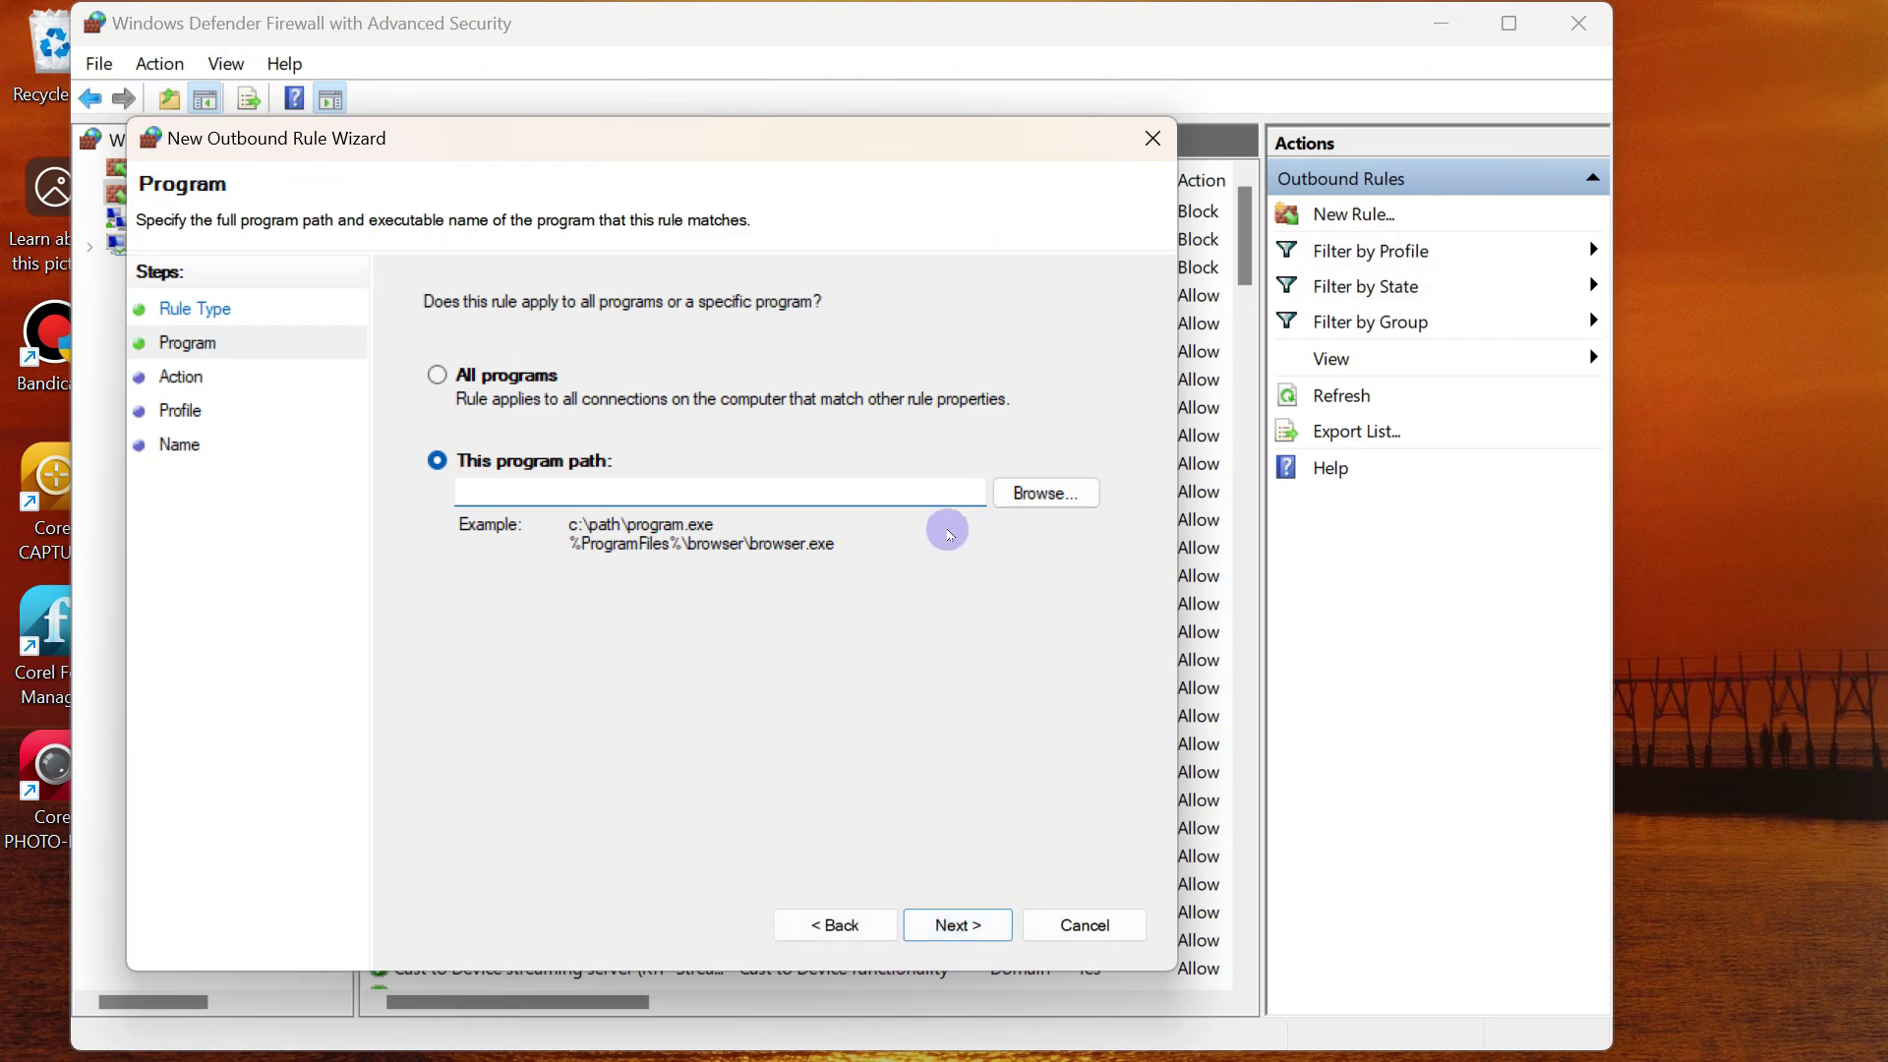
left_click(1032, 491)
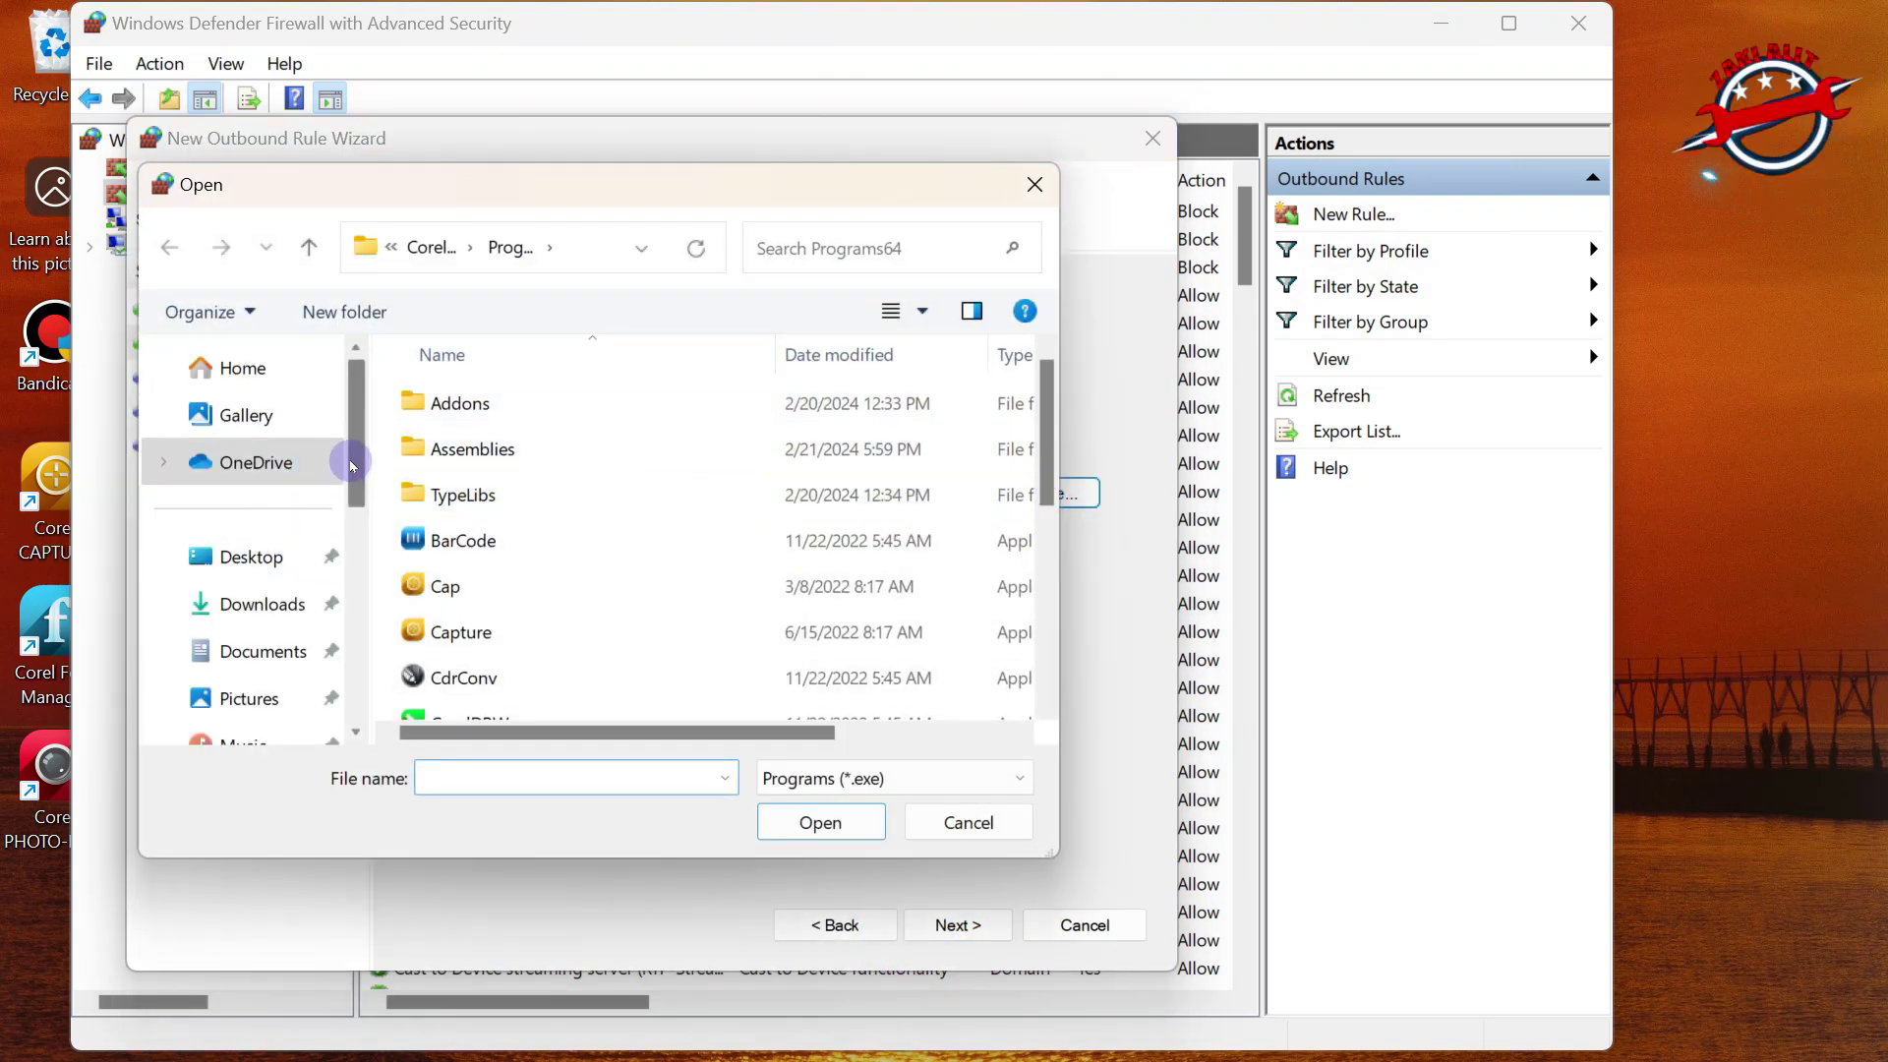
left_click_drag(351, 465, 321, 640)
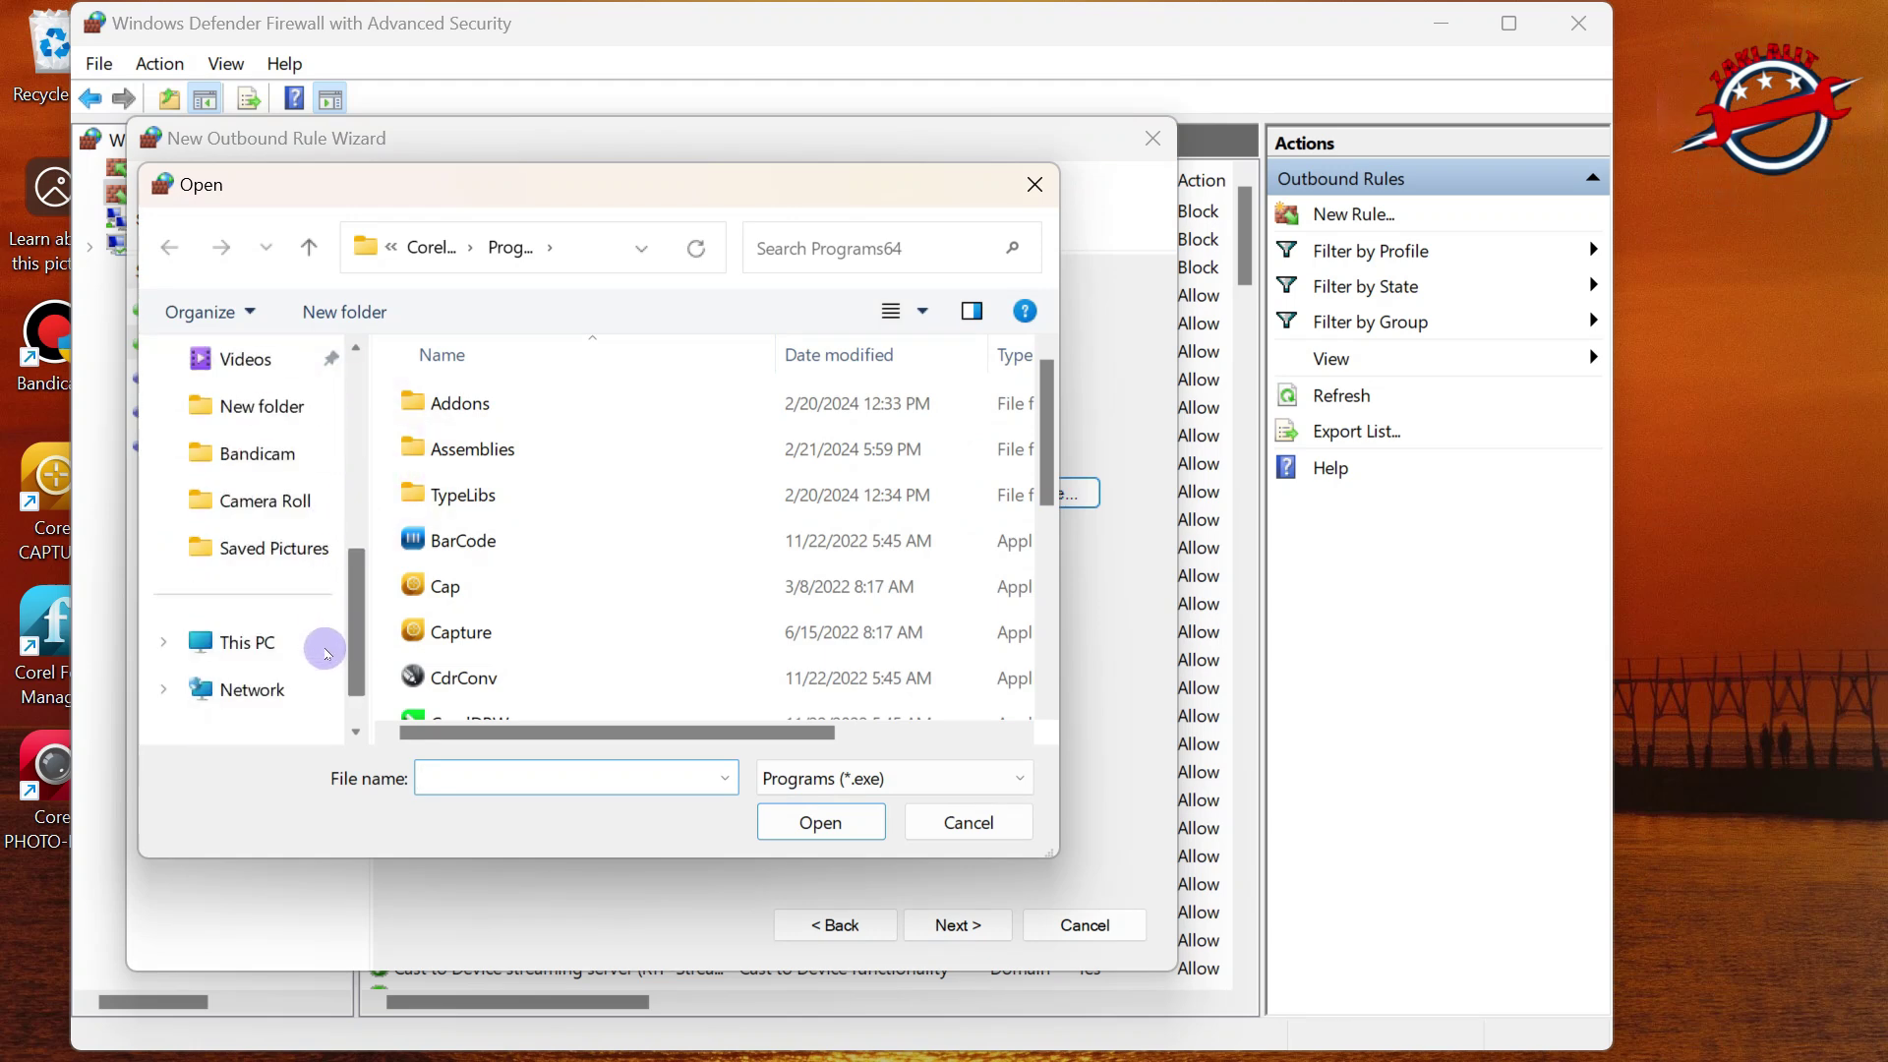
left_click(240, 645)
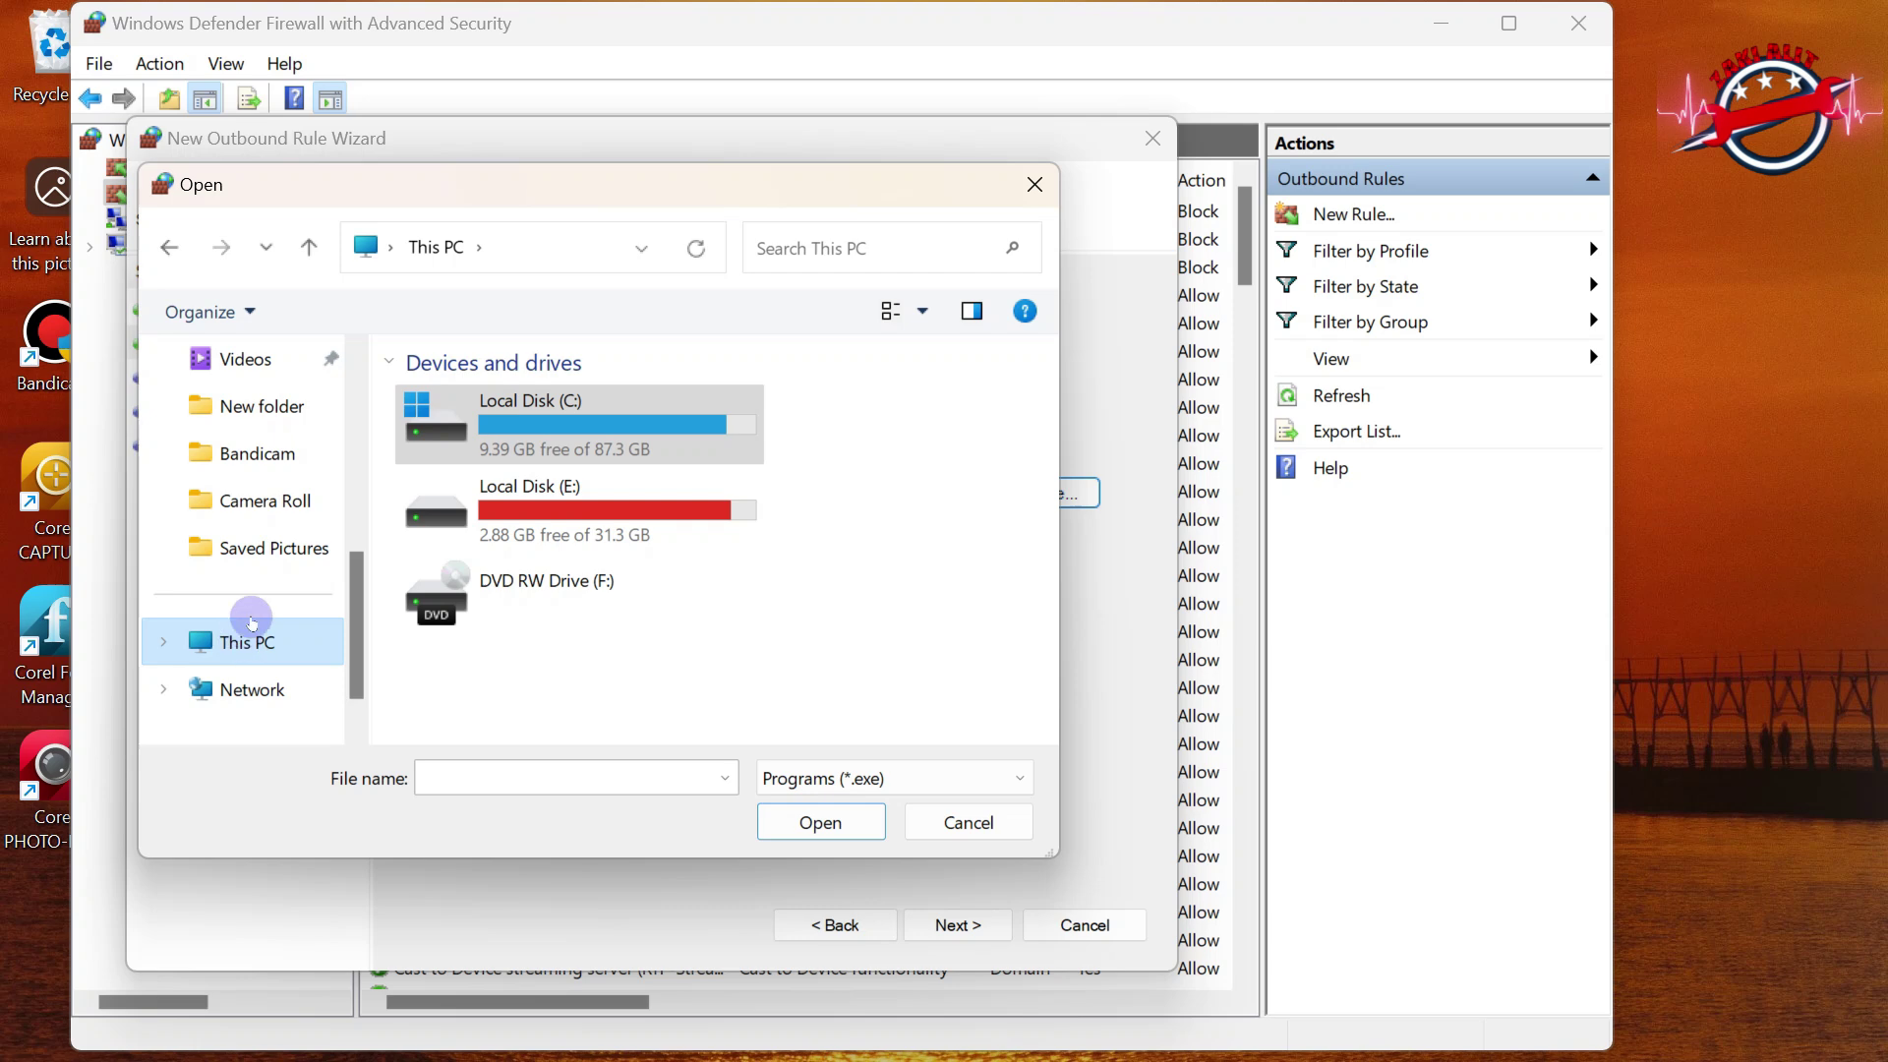
left_click(531, 408)
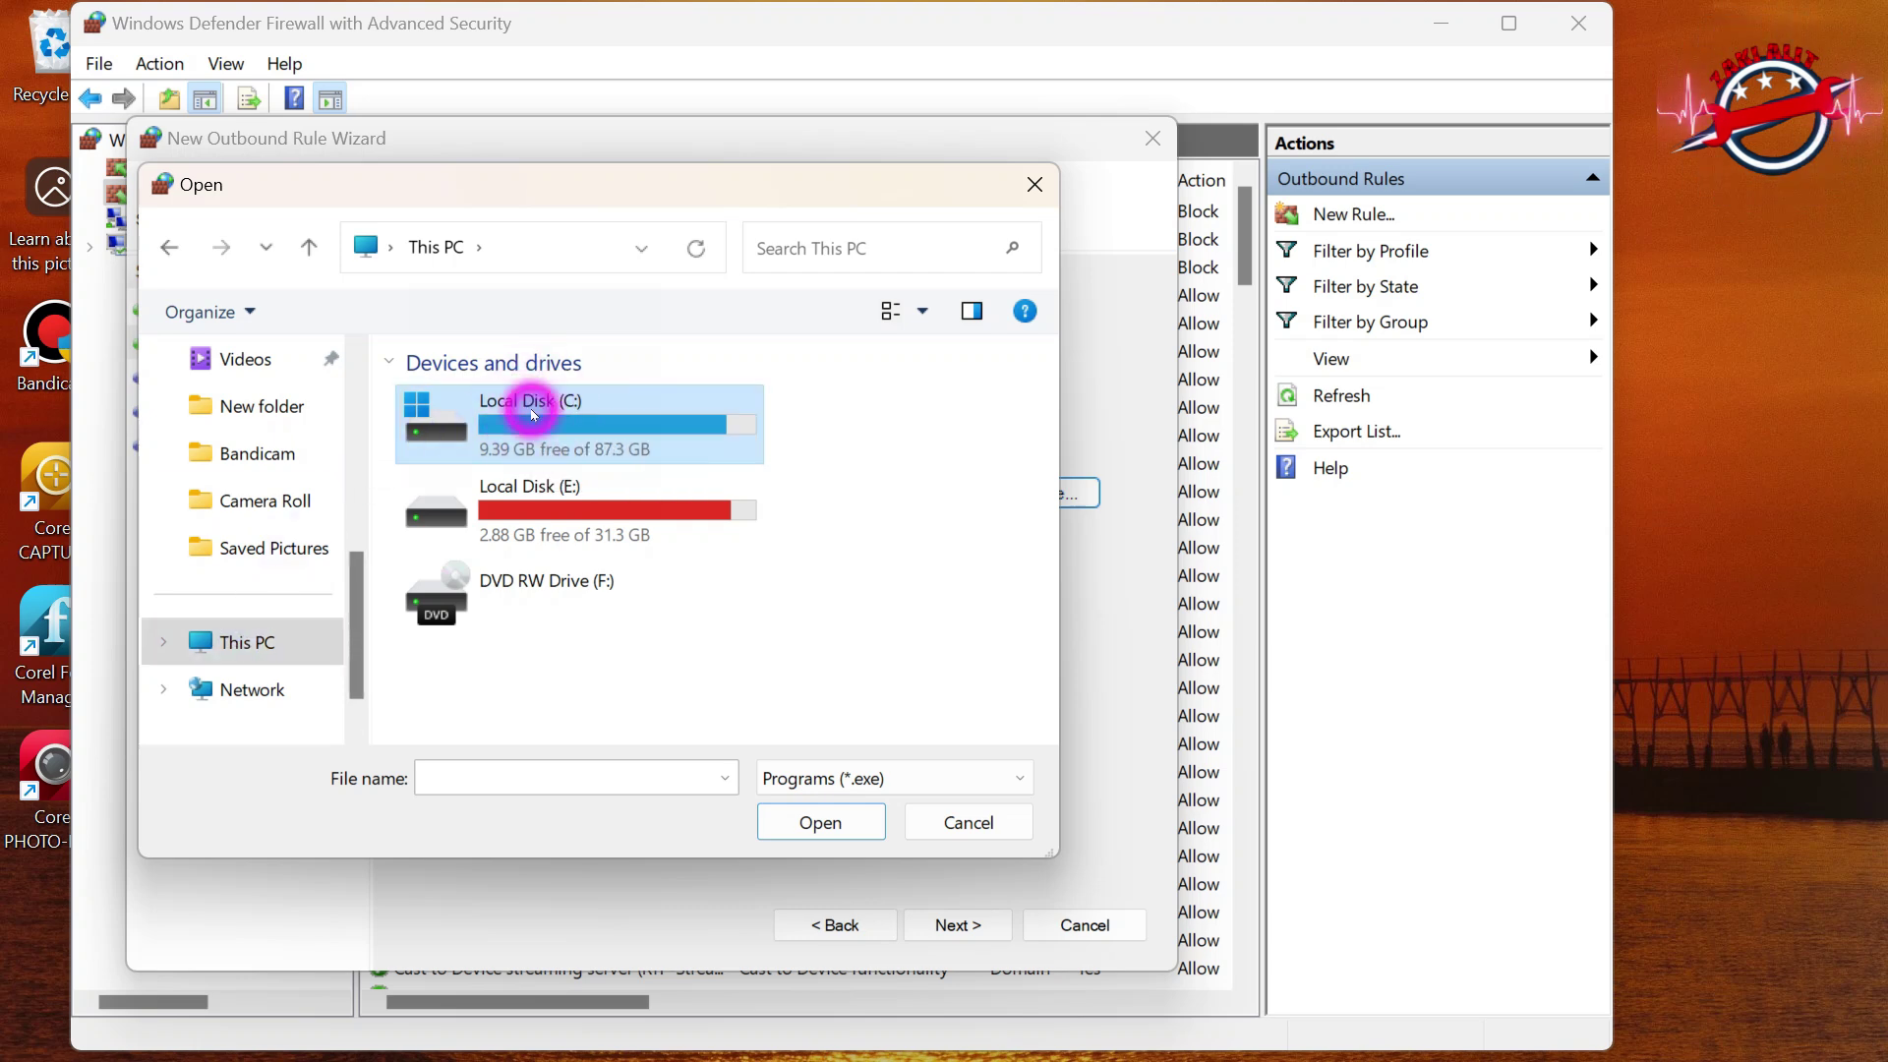
double_click(531, 409)
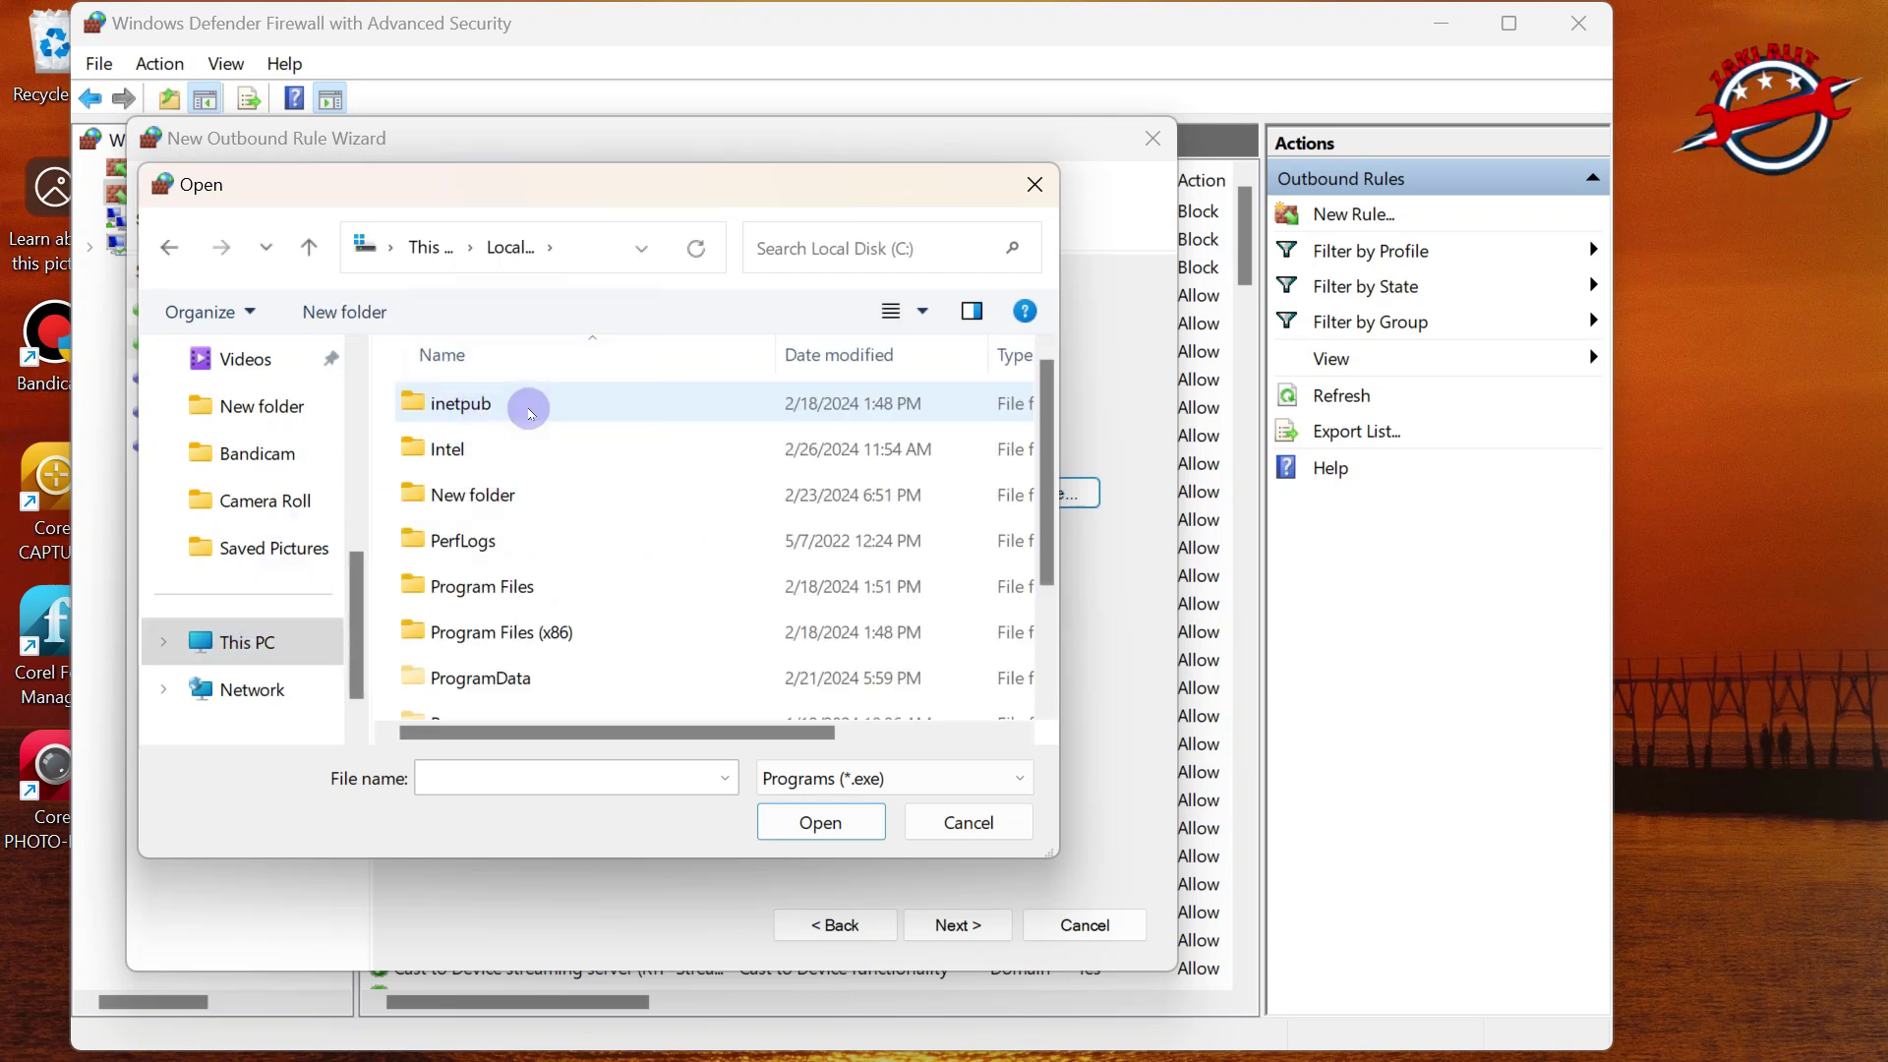
double_click(480, 590)
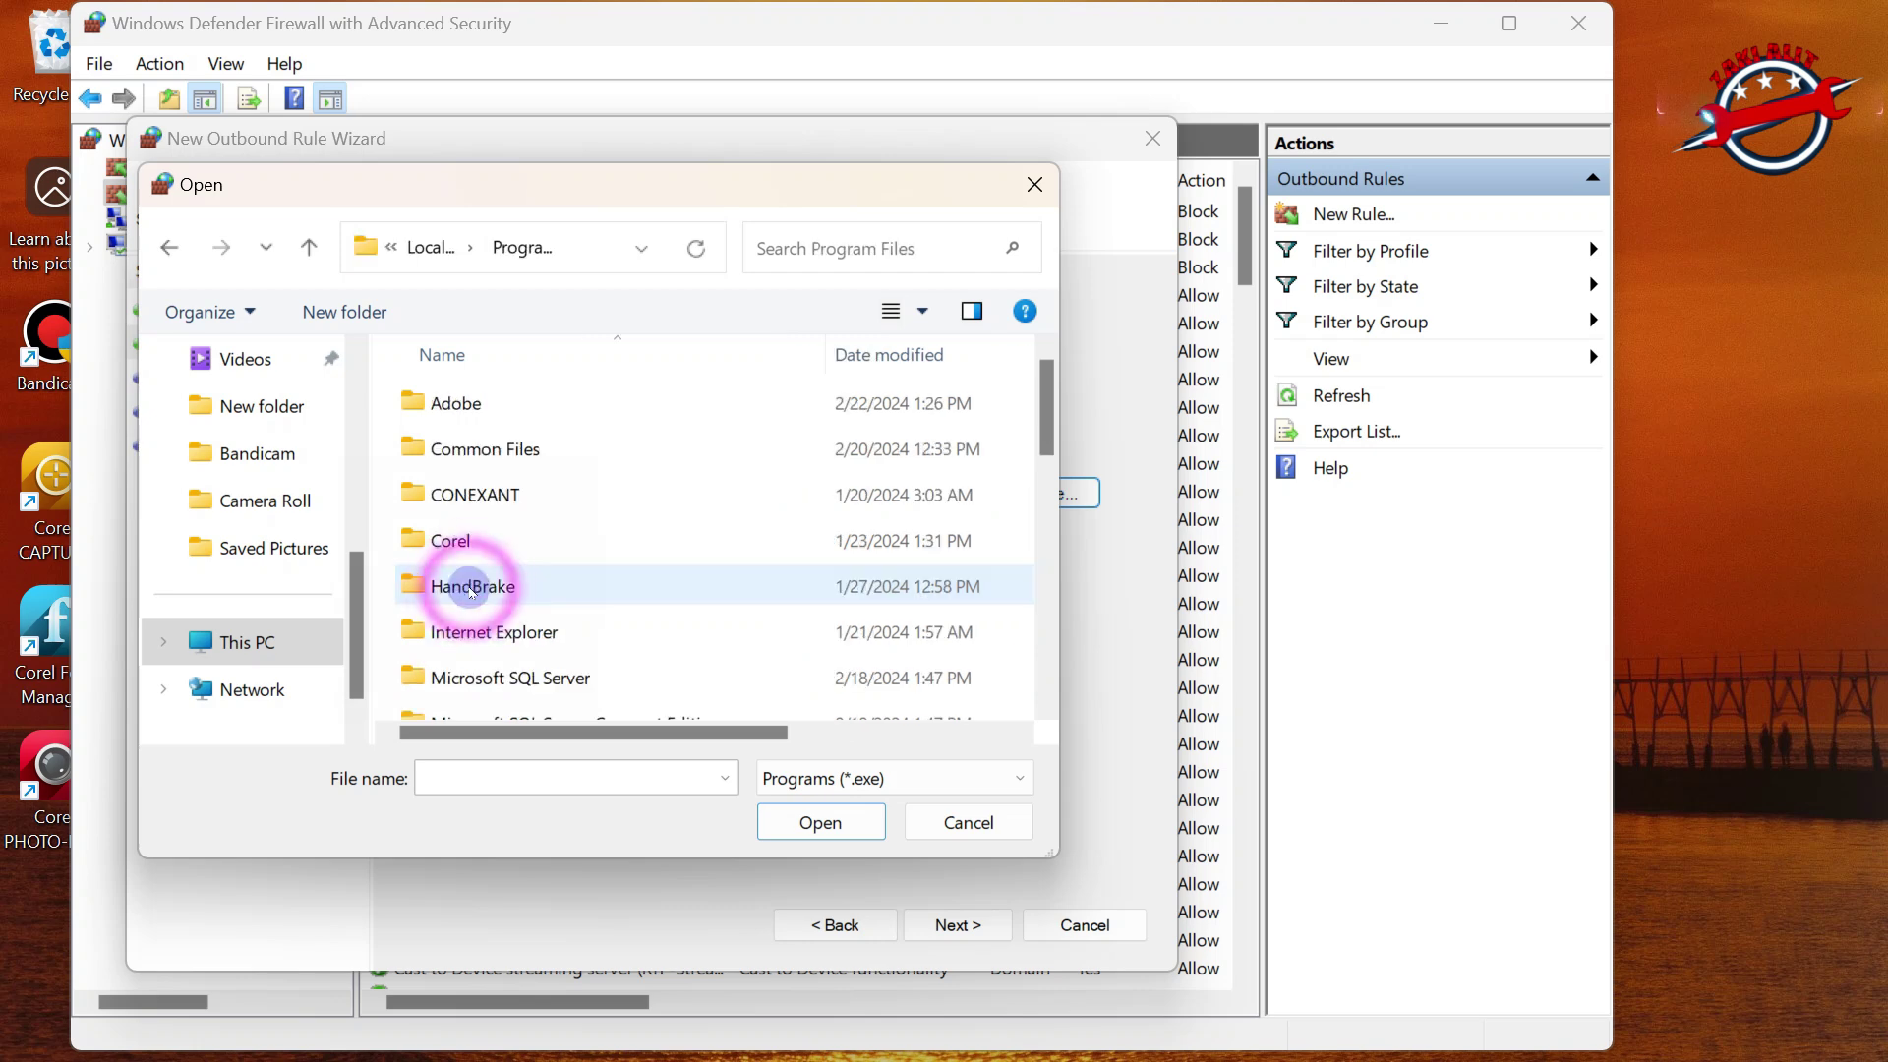
double_click(455, 398)
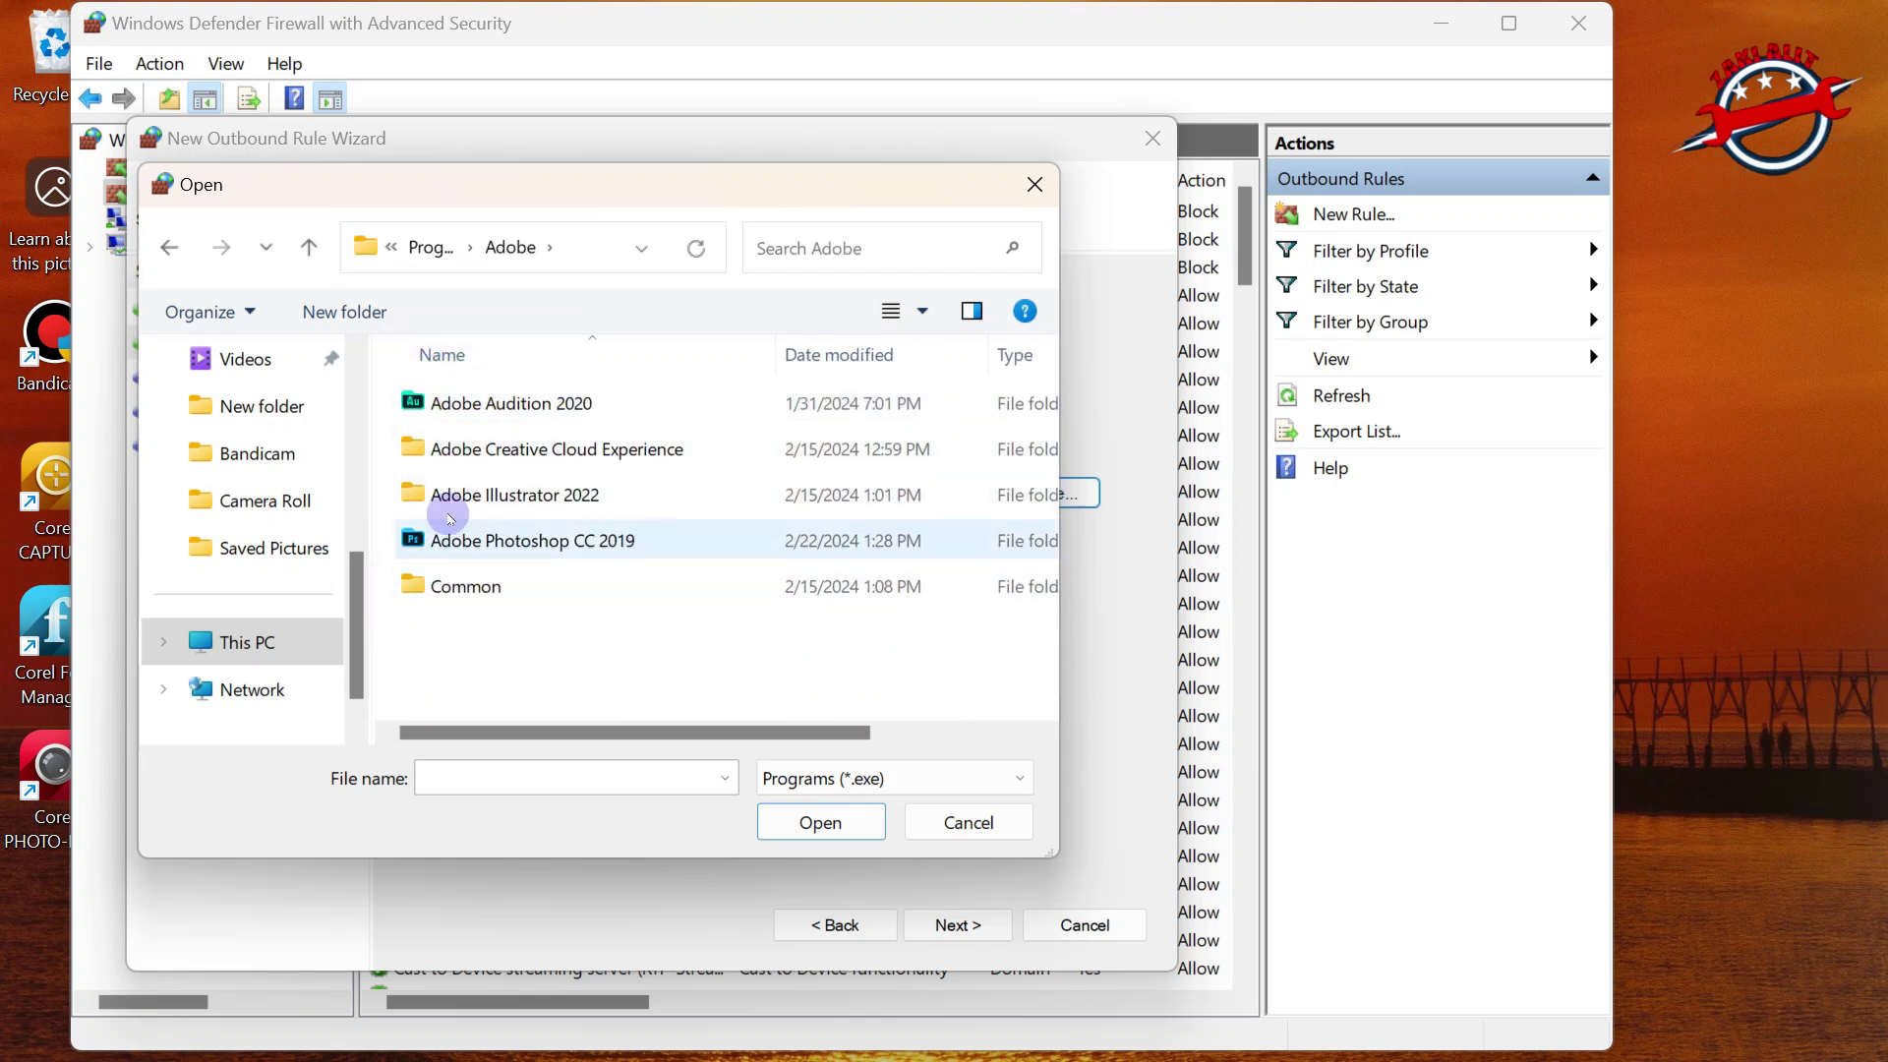
double_click(539, 497)
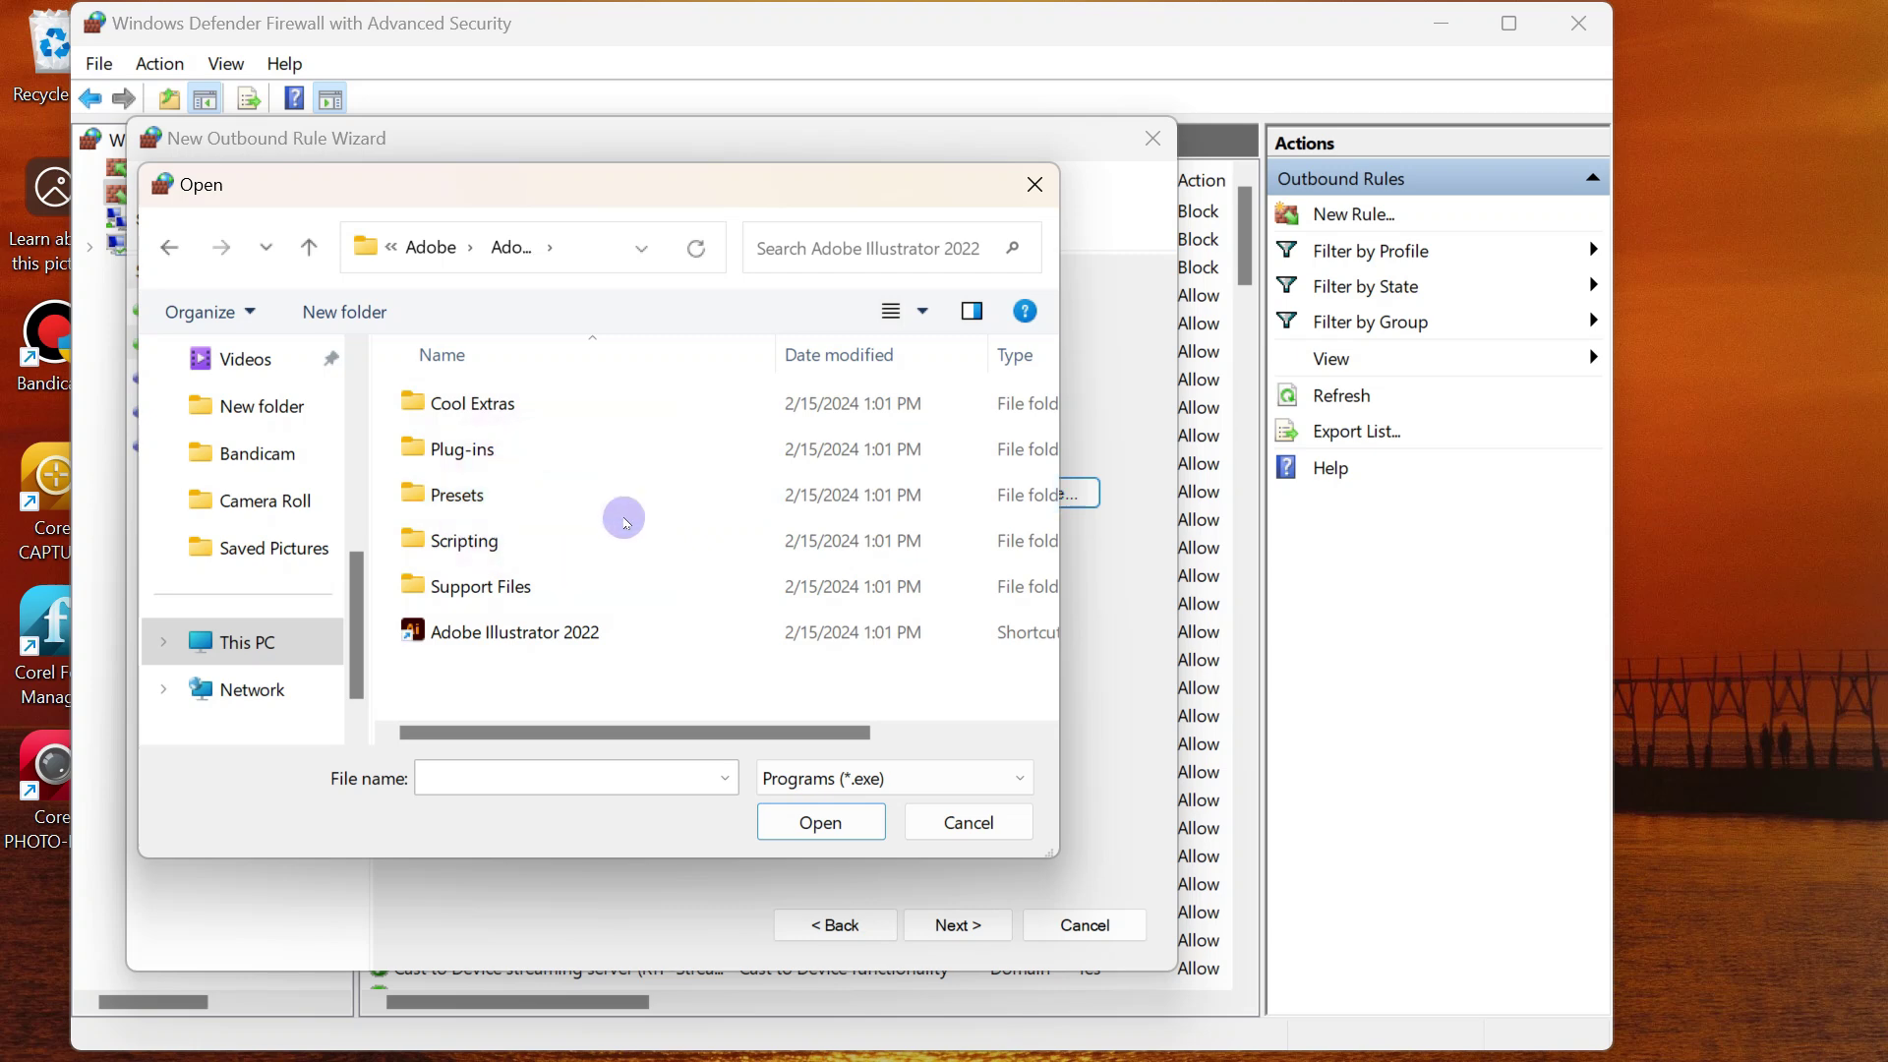
Copy the Adobe Illustrator 2022 shortcut's file name and choose that shortcut as the rule's program.
left_click(555, 629)
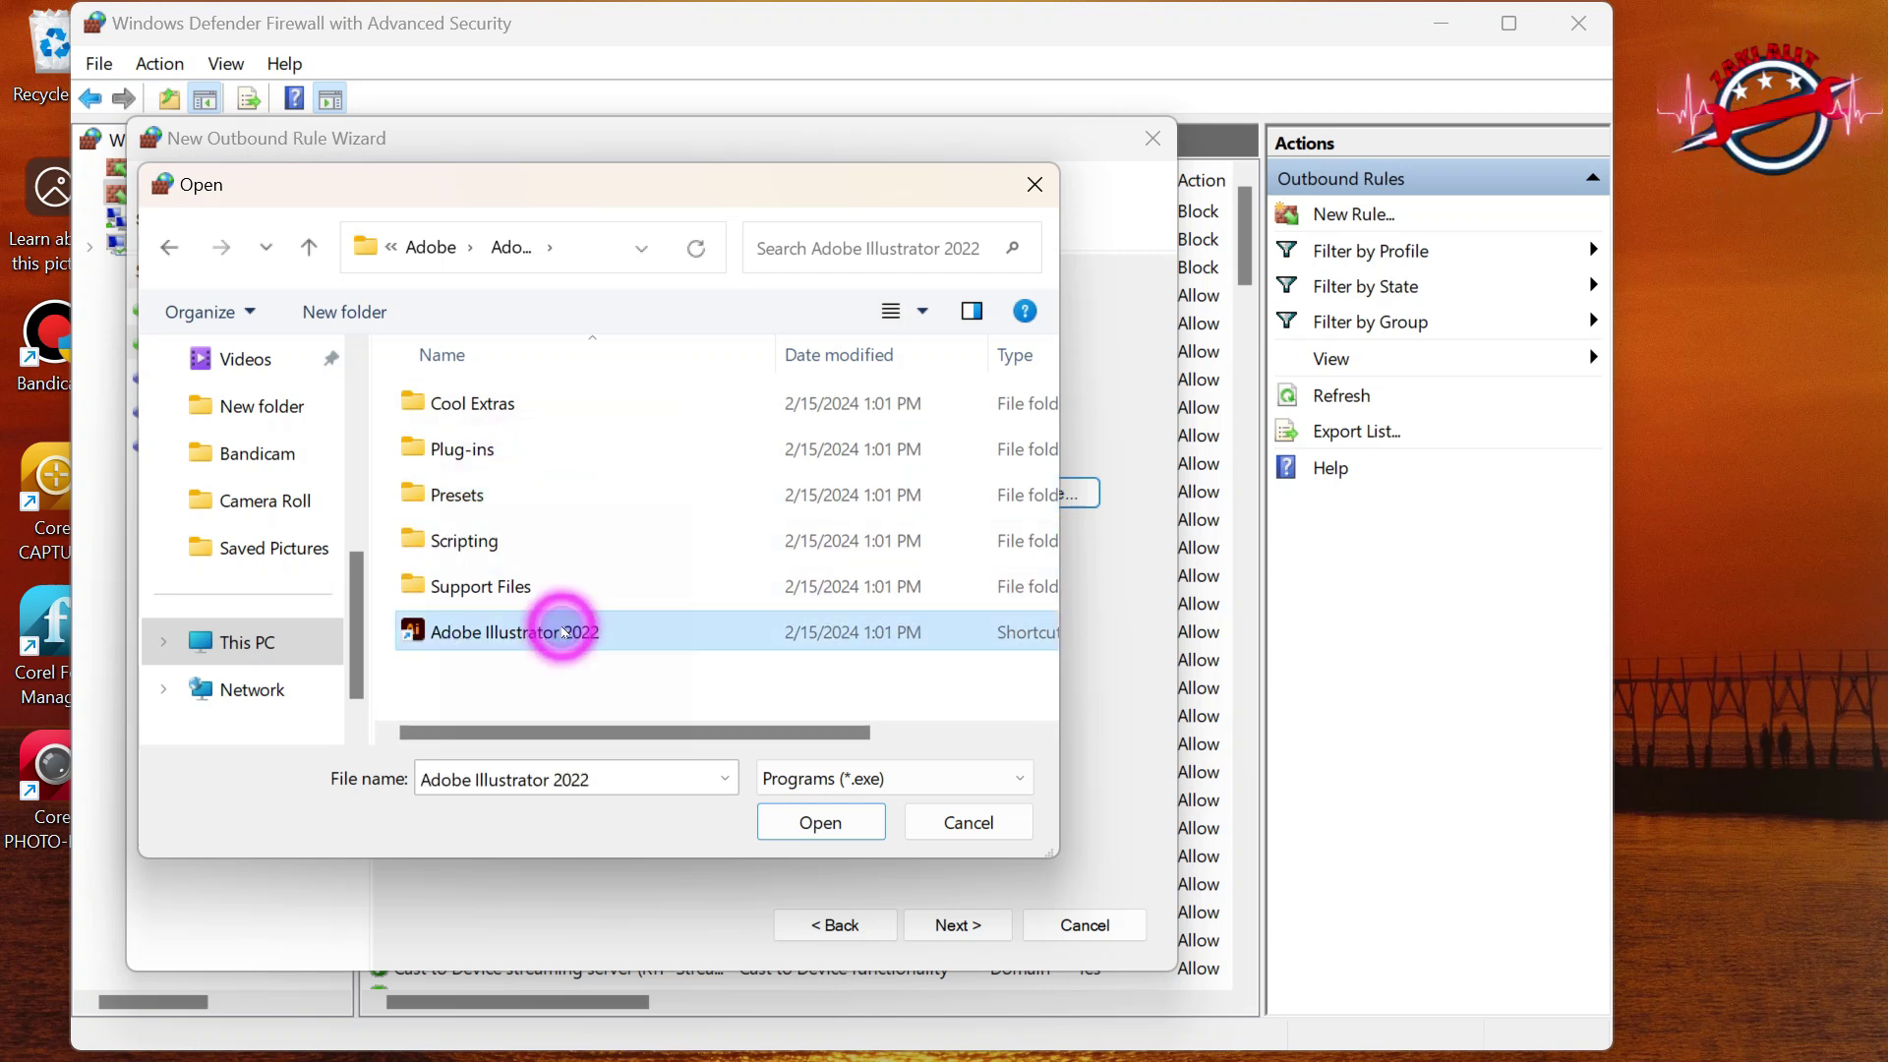
left_click(629, 782)
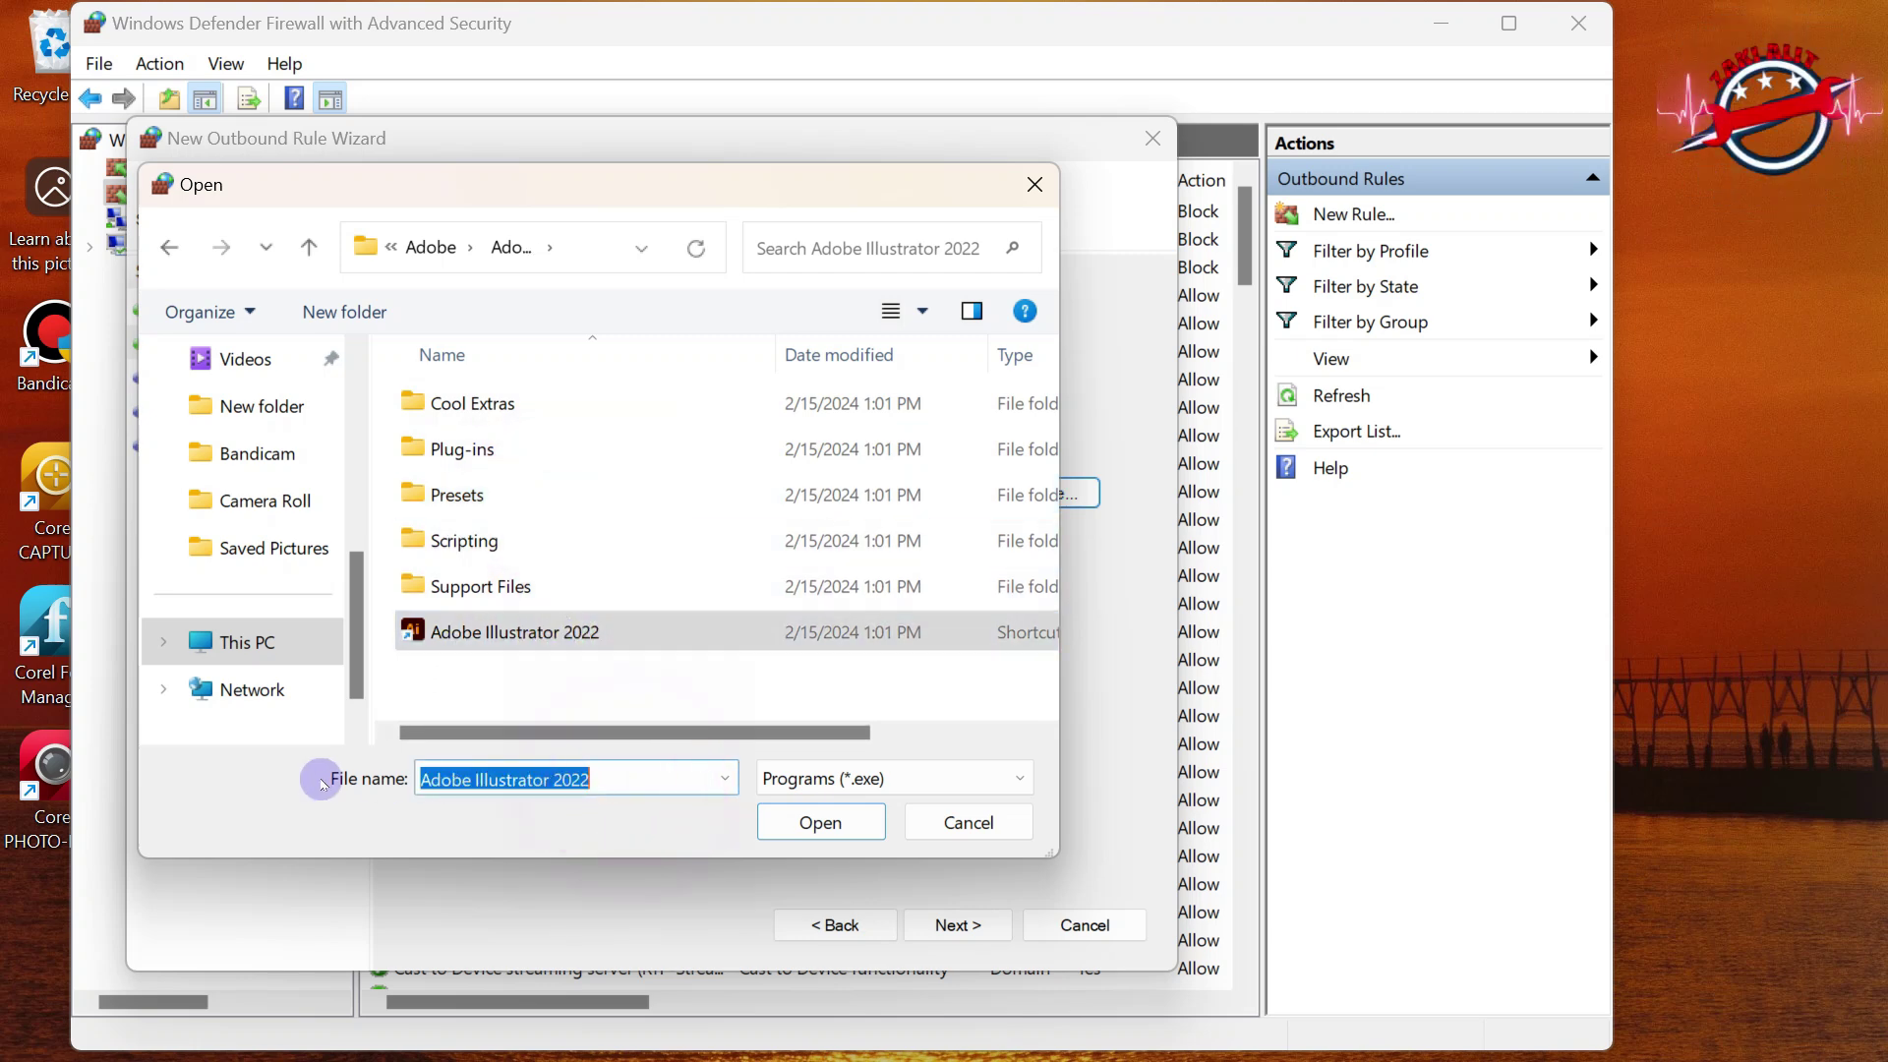
right_click(459, 780)
left_click(533, 463)
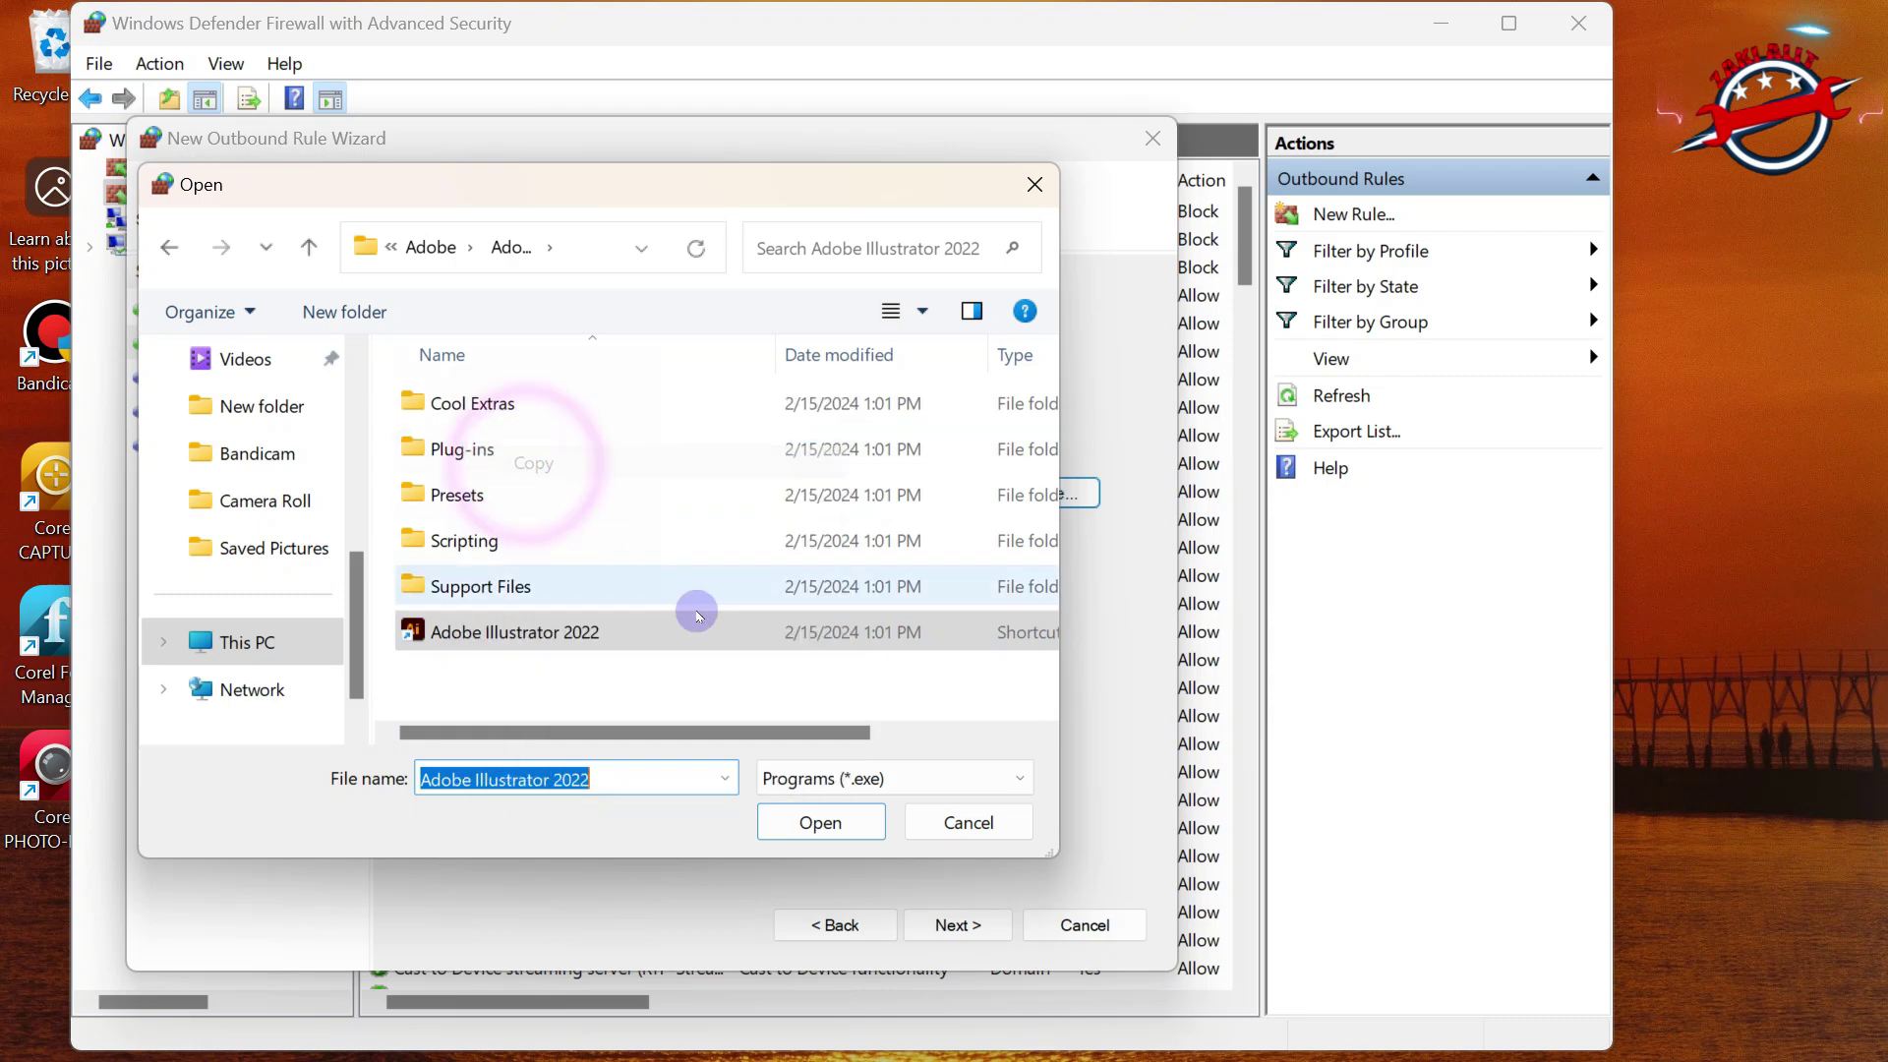
left_click(811, 827)
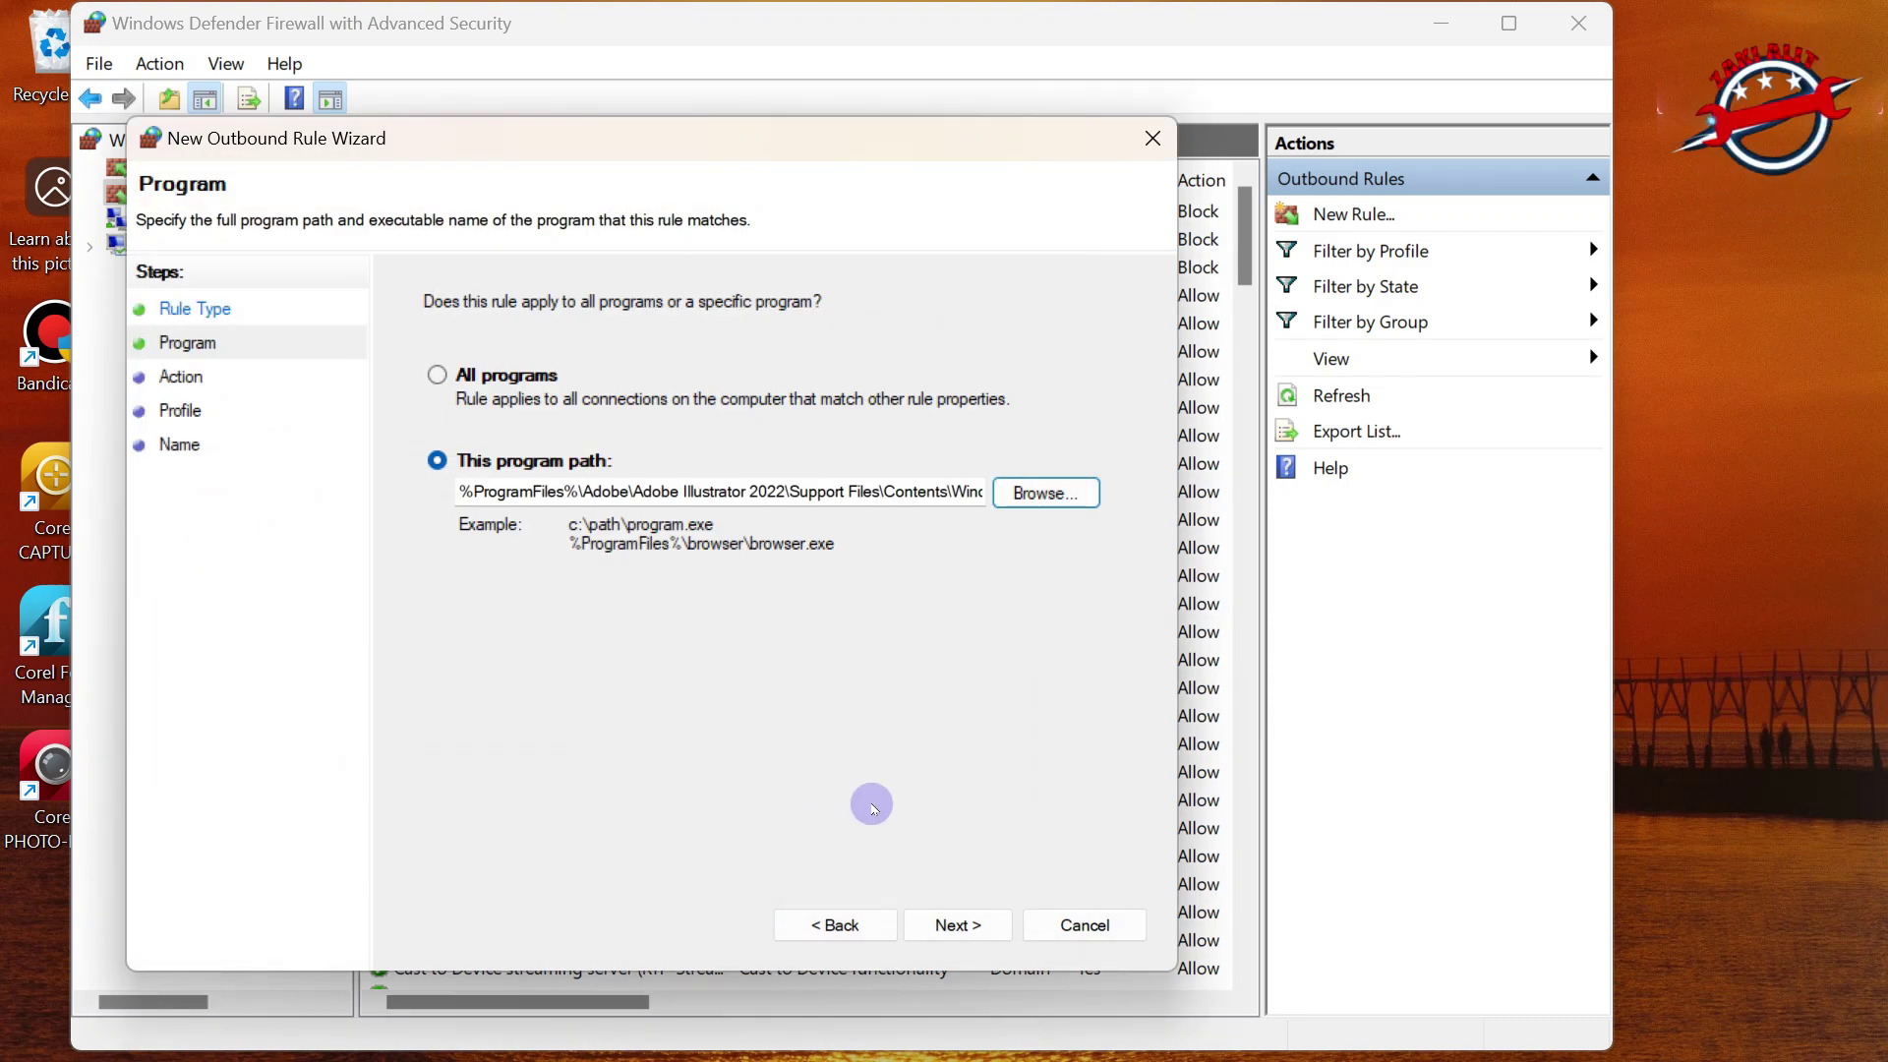
Accept the default action and profiles, name the rule Adobe Illustrator 2022 by pasting the copied name, and finish the rule.
left_click(942, 926)
left_click(953, 926)
left_click(954, 925)
right_click(610, 429)
left_click(678, 558)
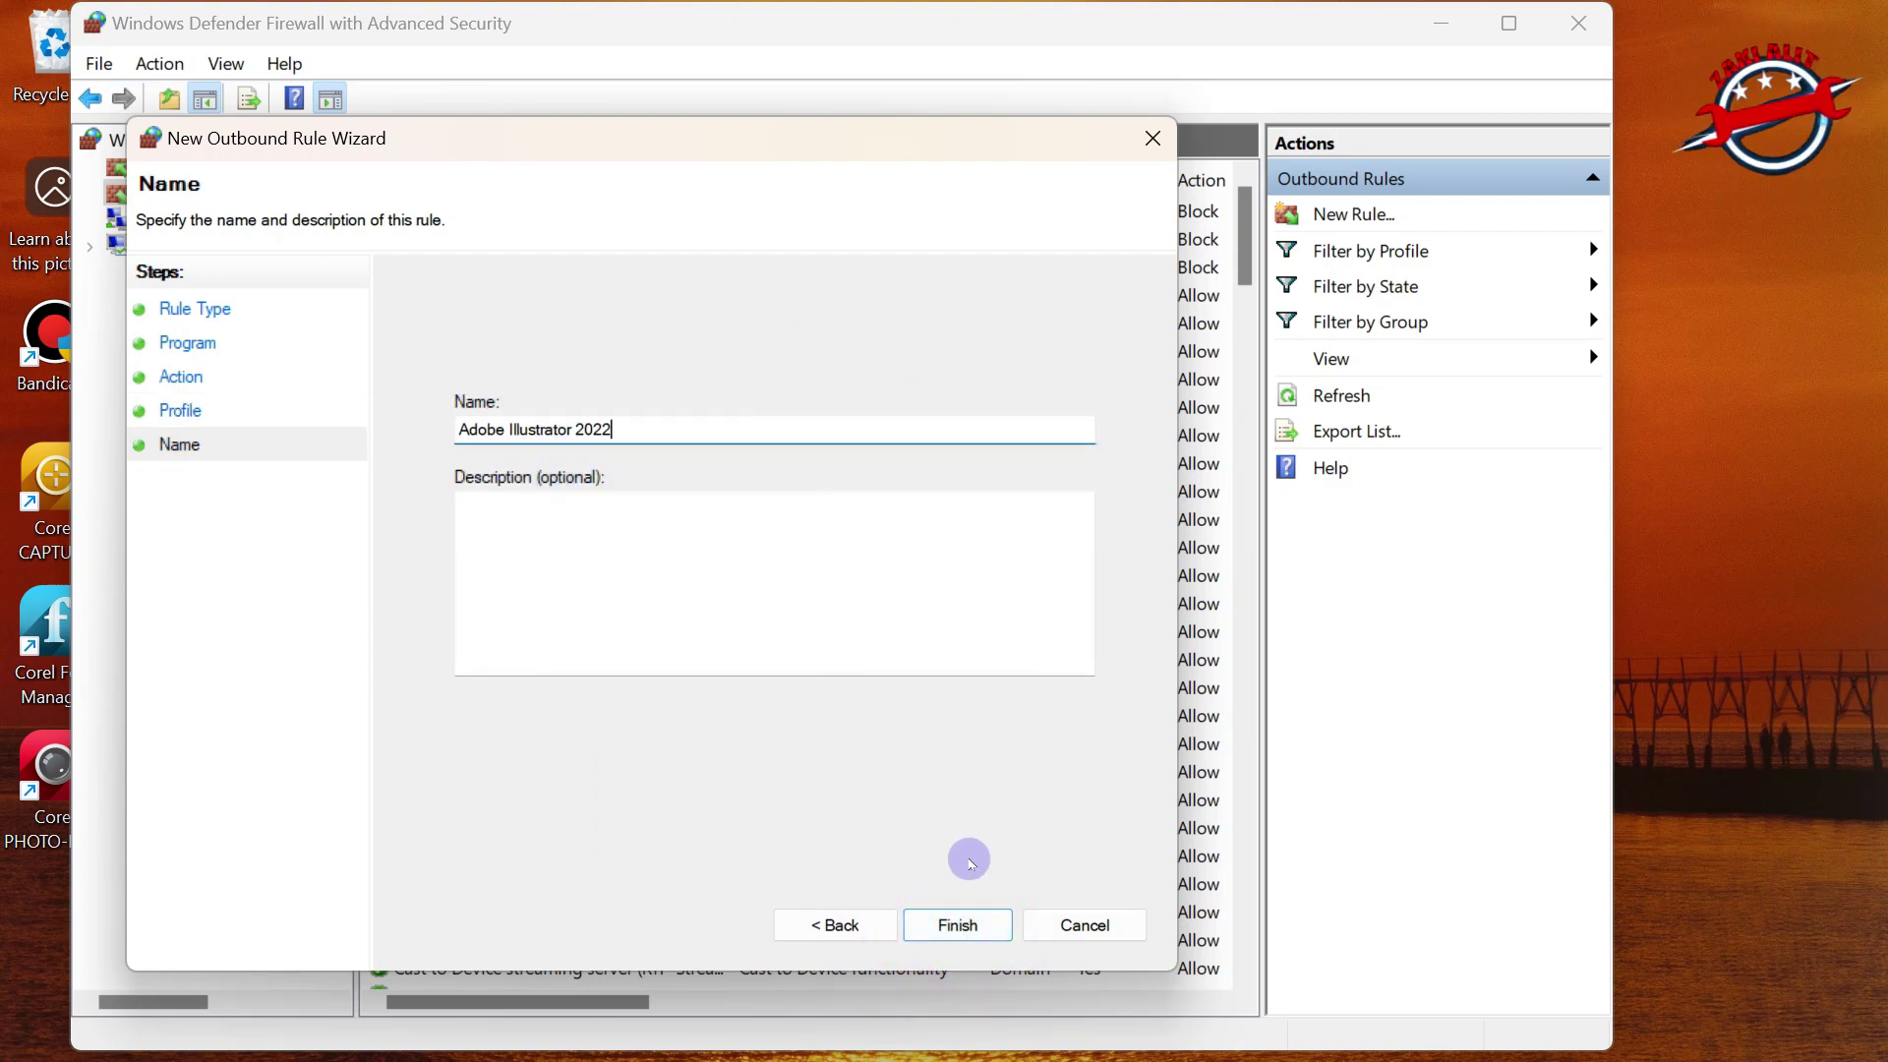
left_click(956, 925)
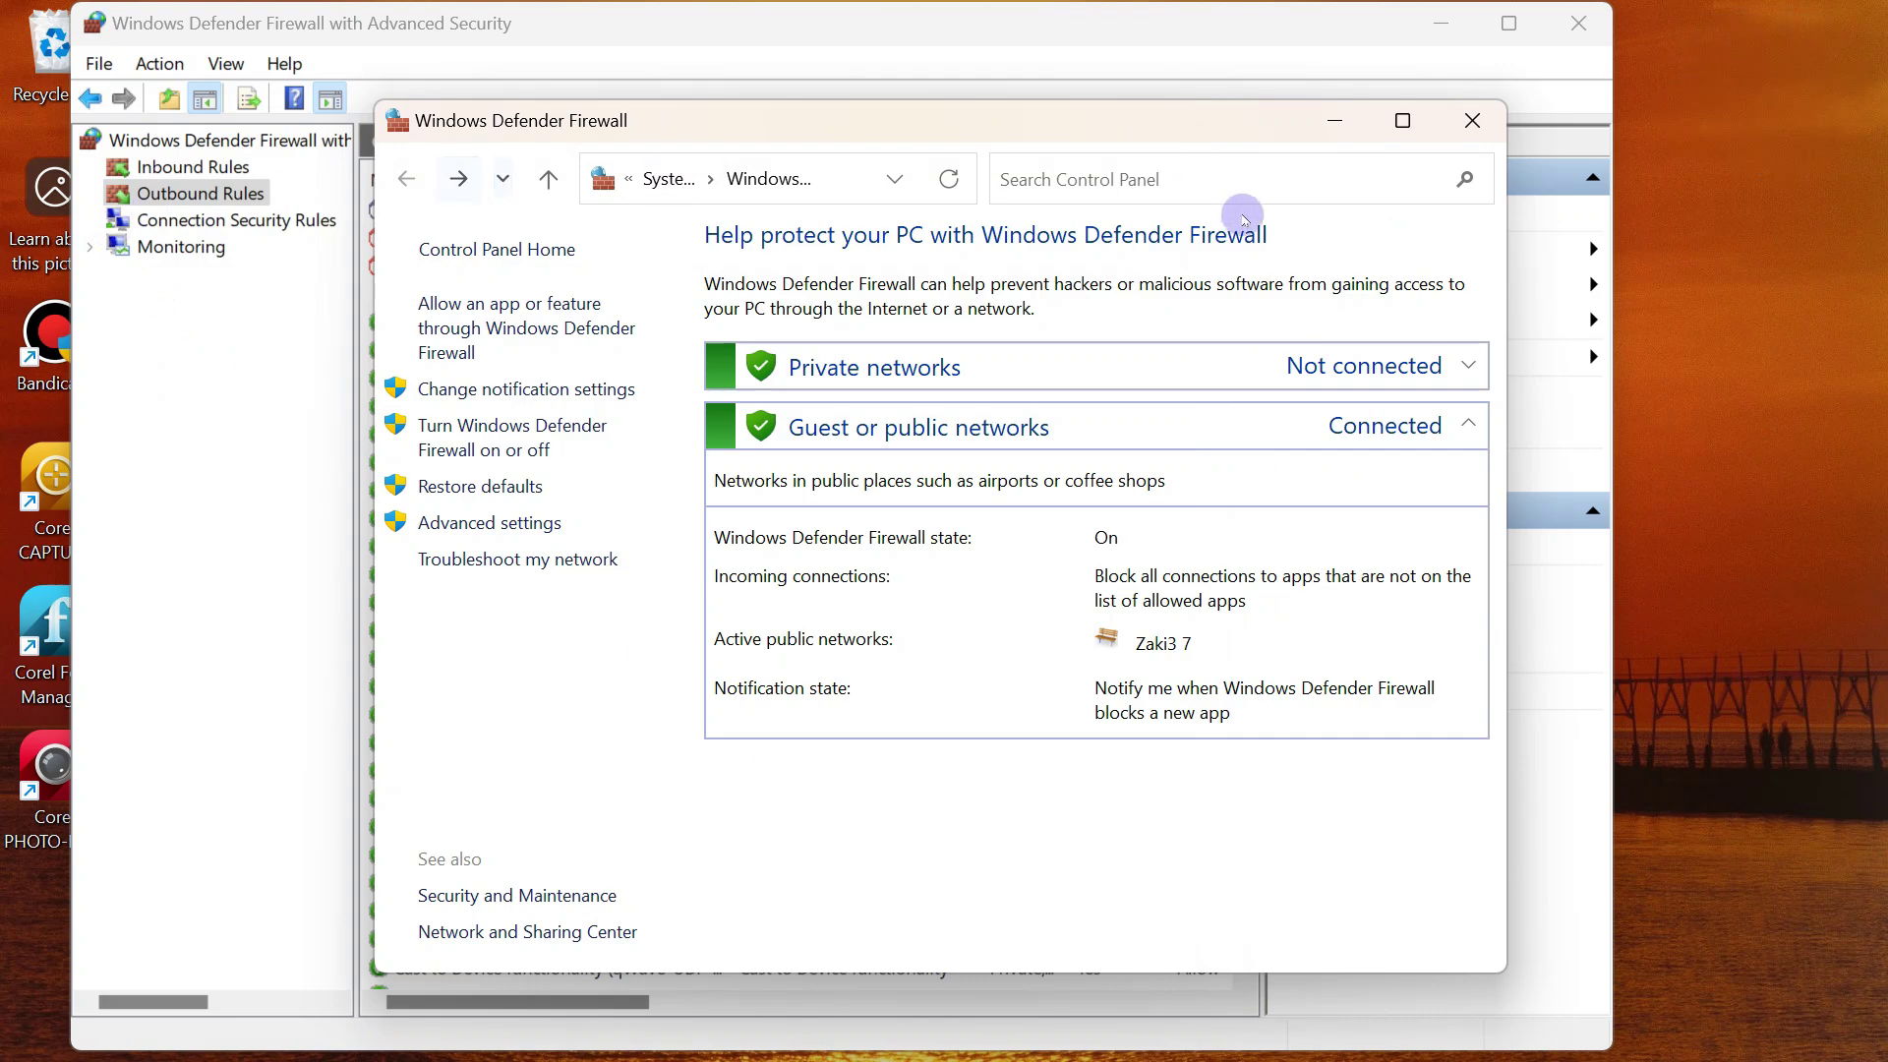
Start a new outbound Program rule and browse to Support Files\Contents\Windows in the Adobe Illustrator 2022 folder for its program path.
left_click(253, 197)
left_click(1372, 214)
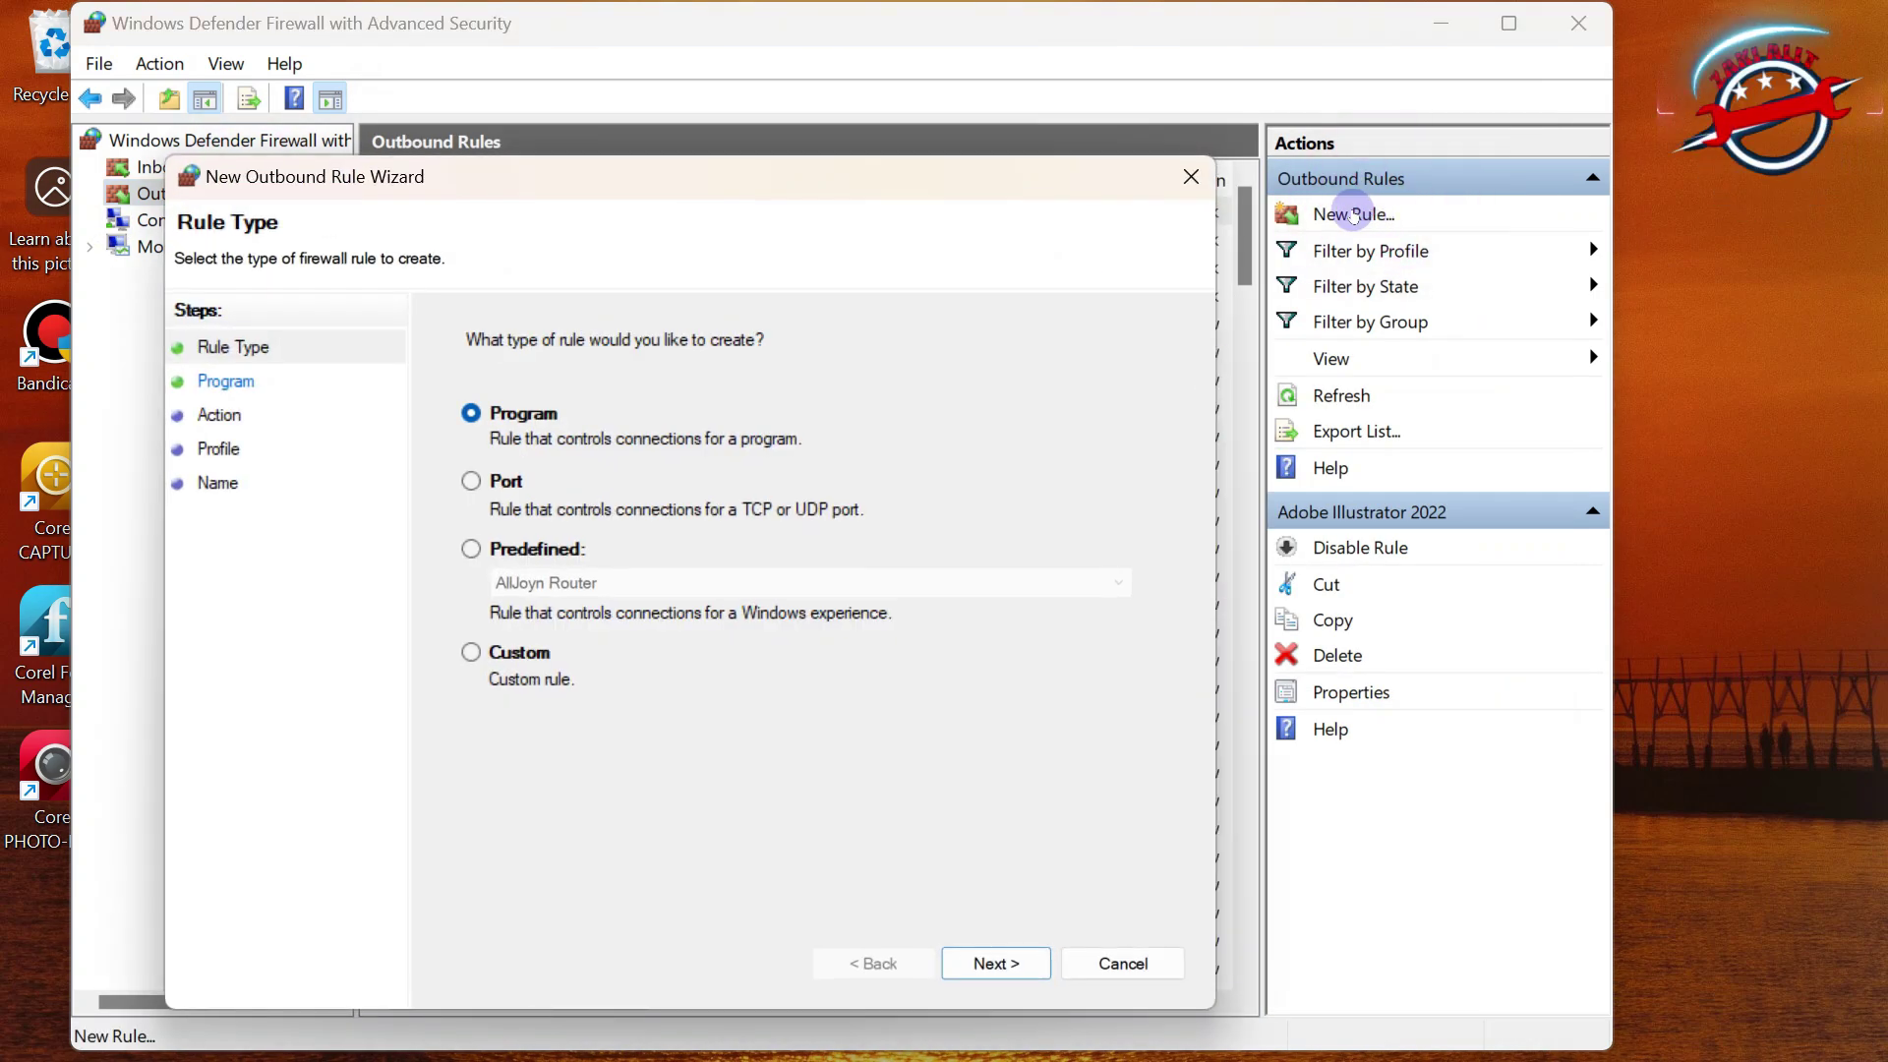
left_click(1001, 966)
left_click(1101, 531)
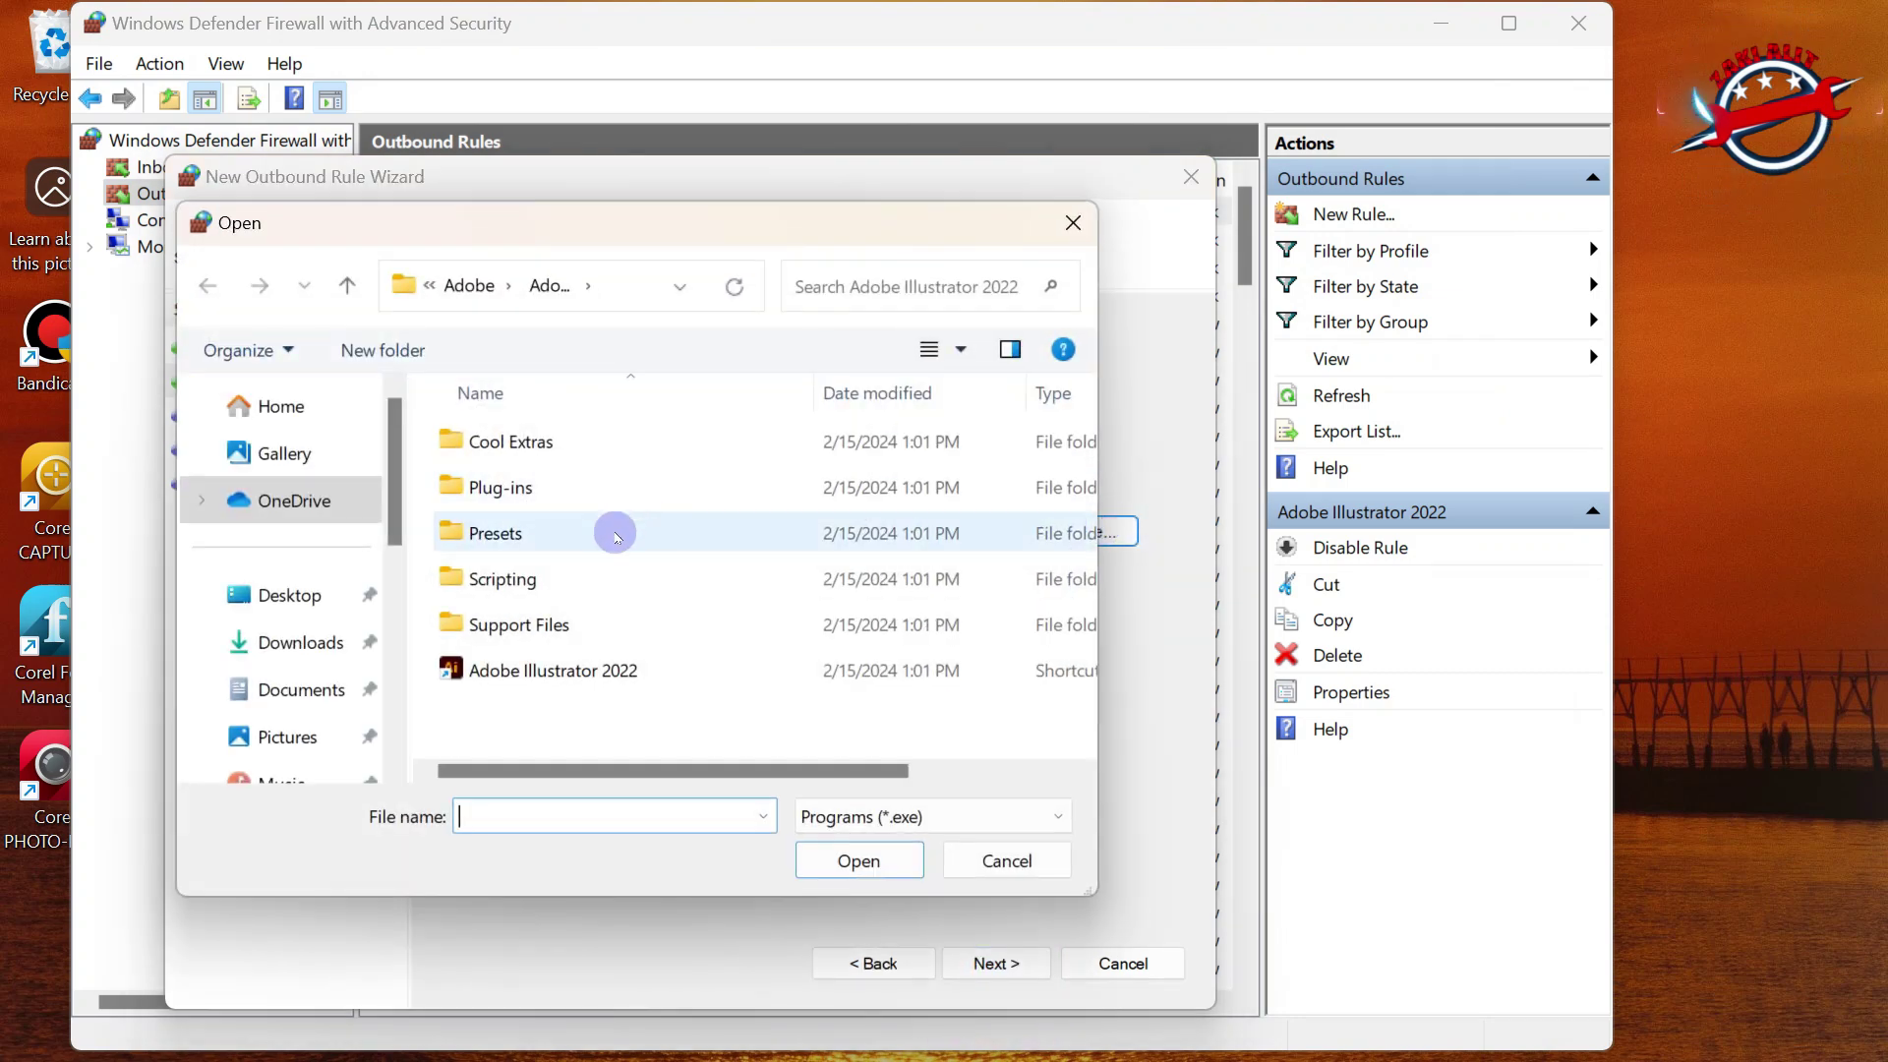
double_click(548, 627)
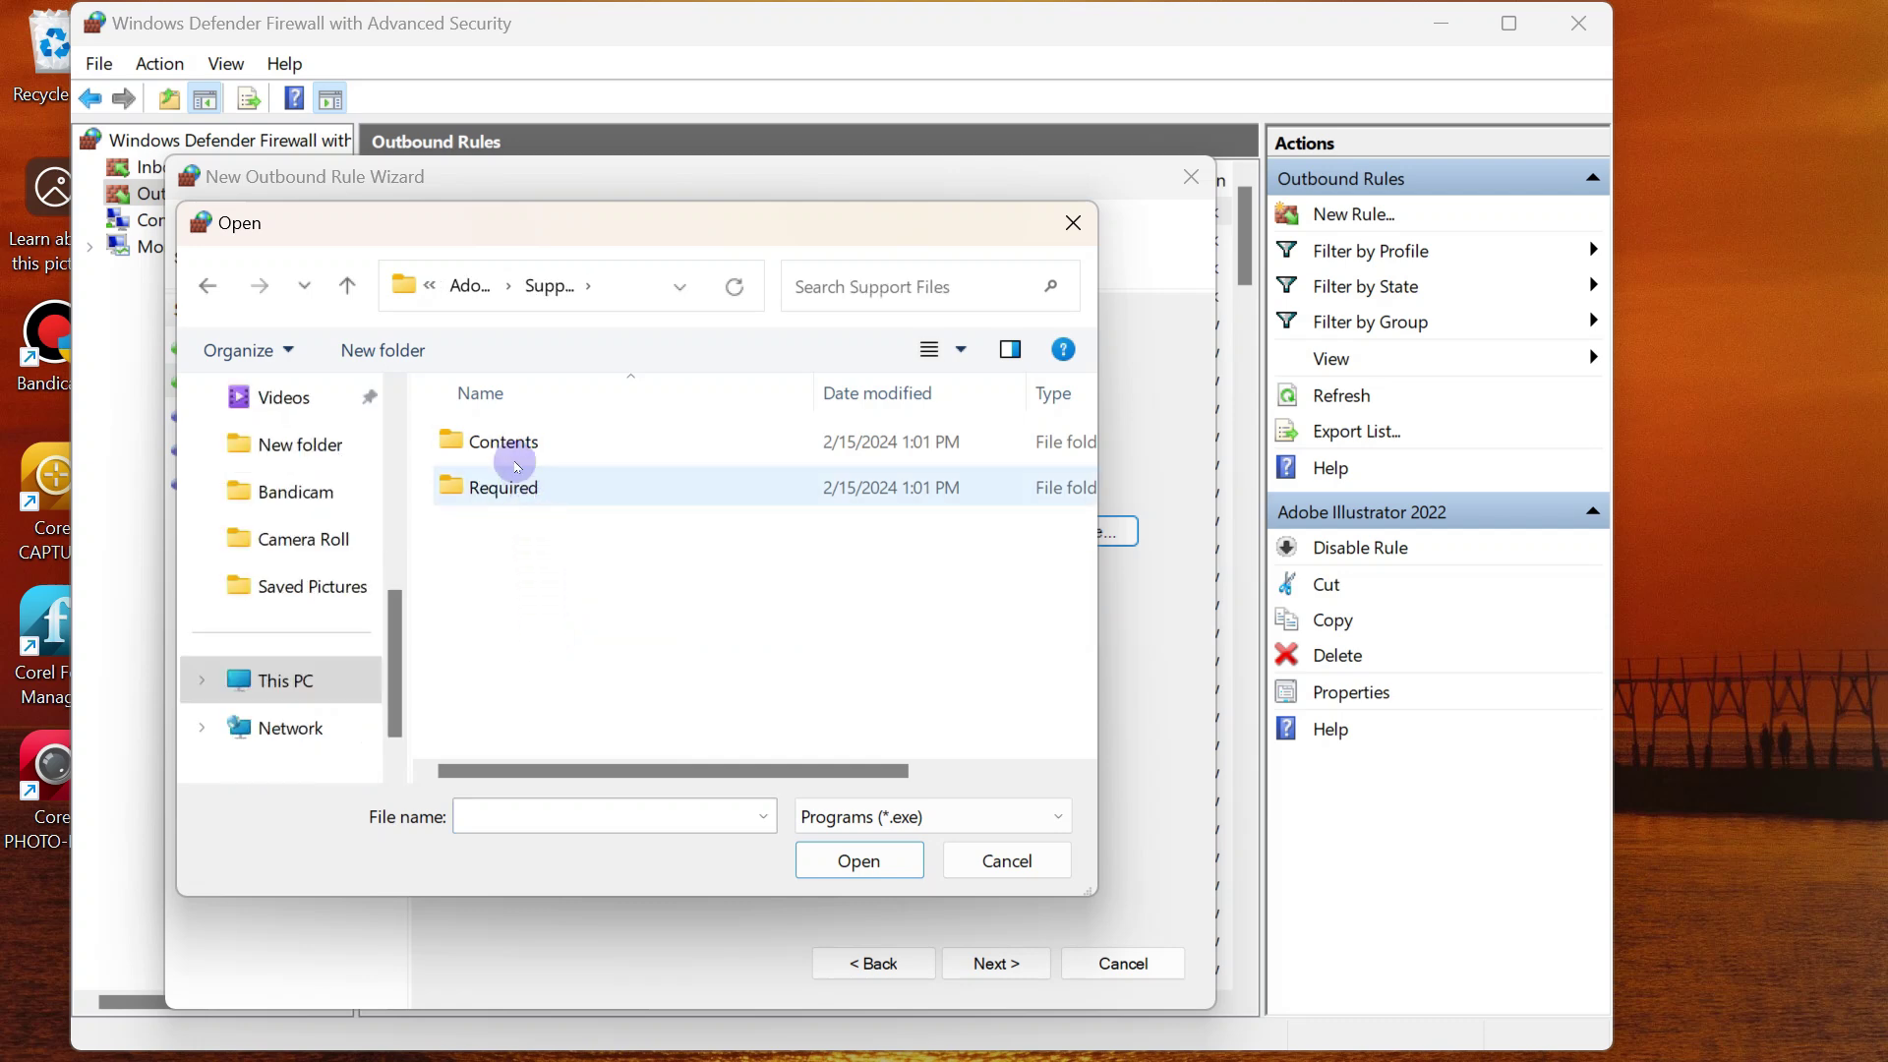
double_click(512, 448)
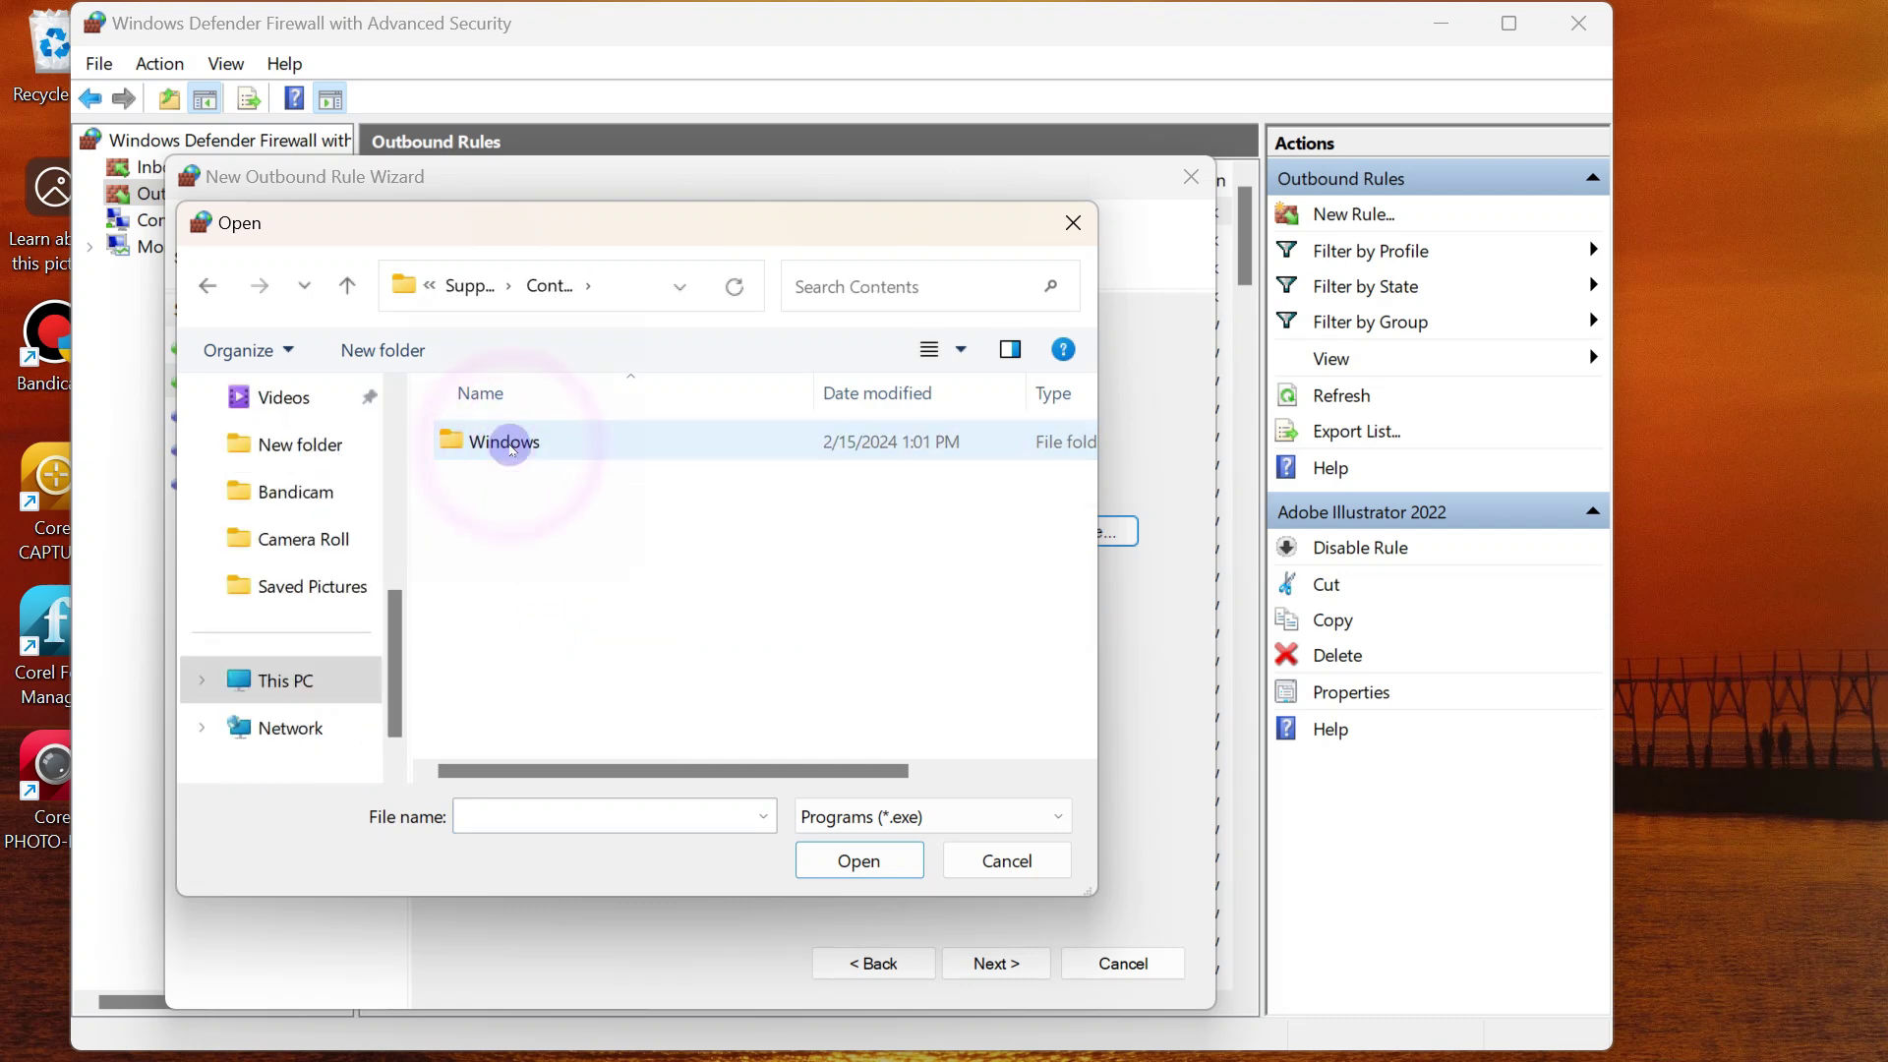
left_click(511, 448)
double_click(512, 449)
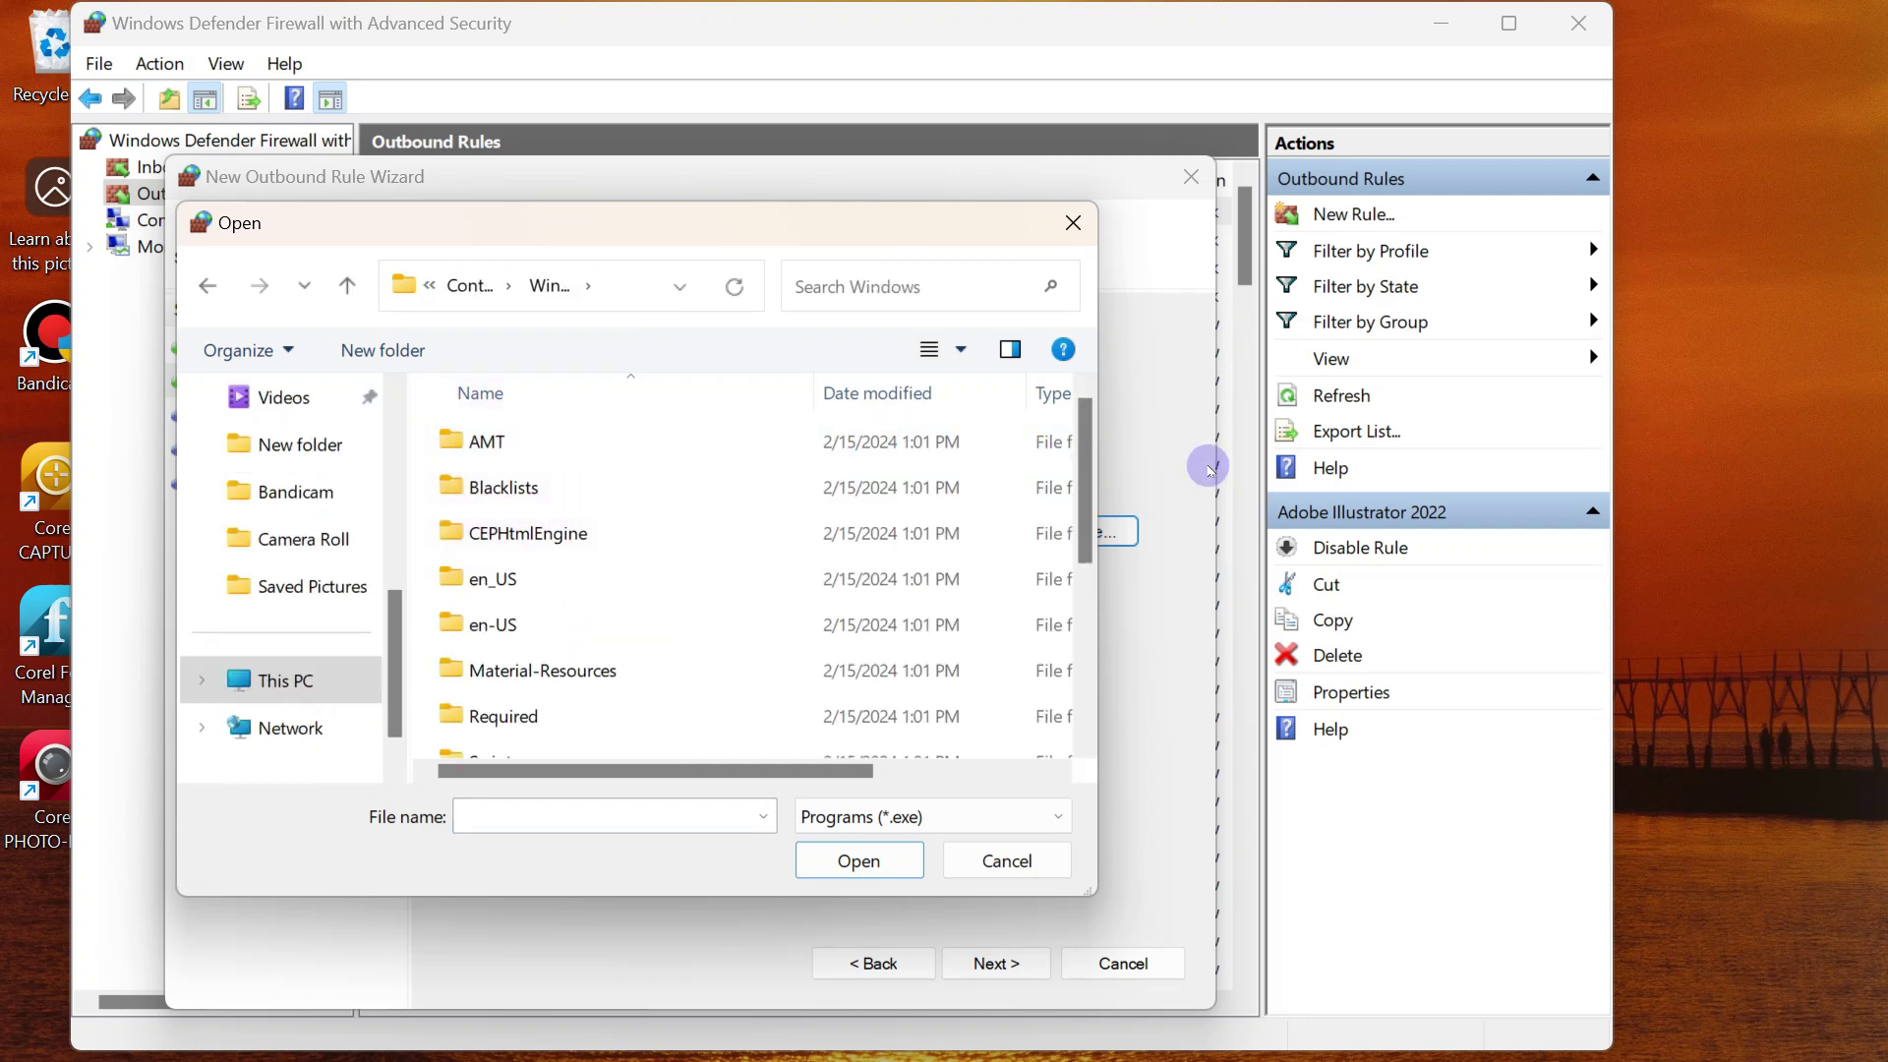
Copy the Illustrator application's file name and choose that application as the rule's program.
left_click(1085, 536)
left_click_drag(1085, 536, 1084, 724)
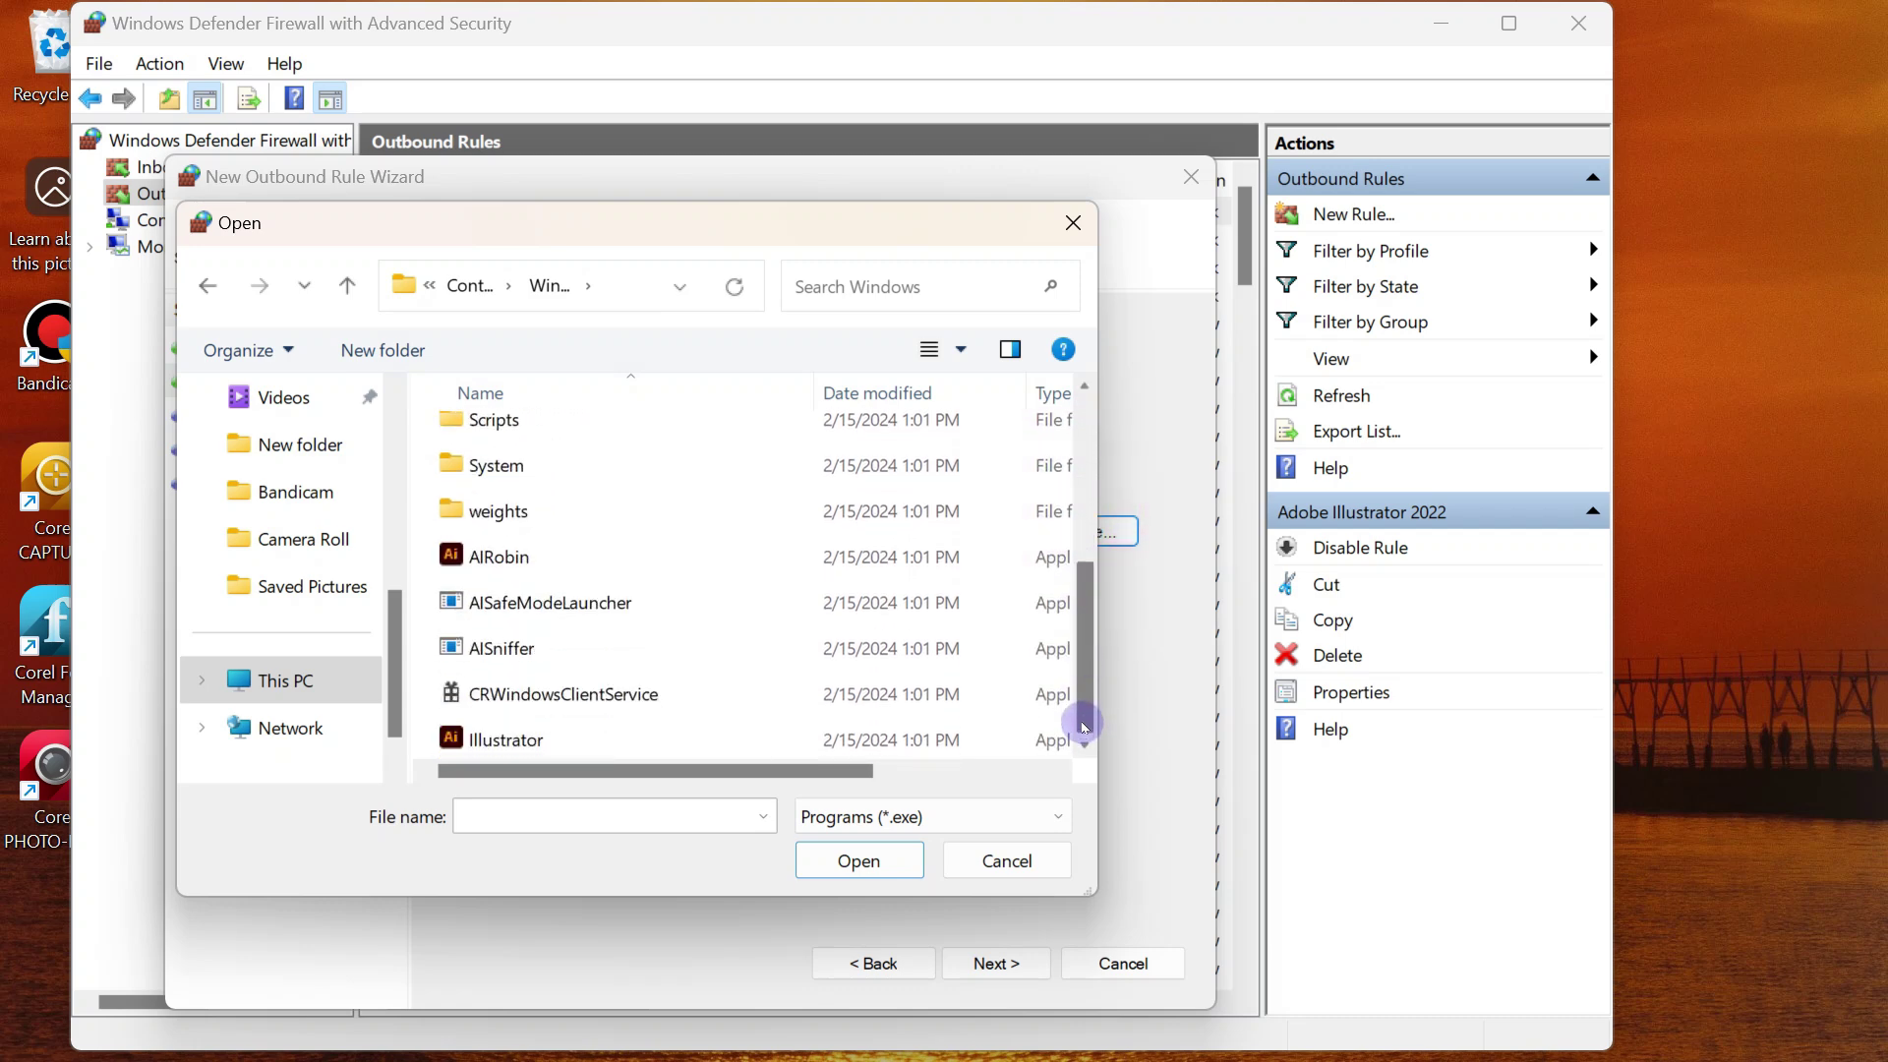
left_click(519, 742)
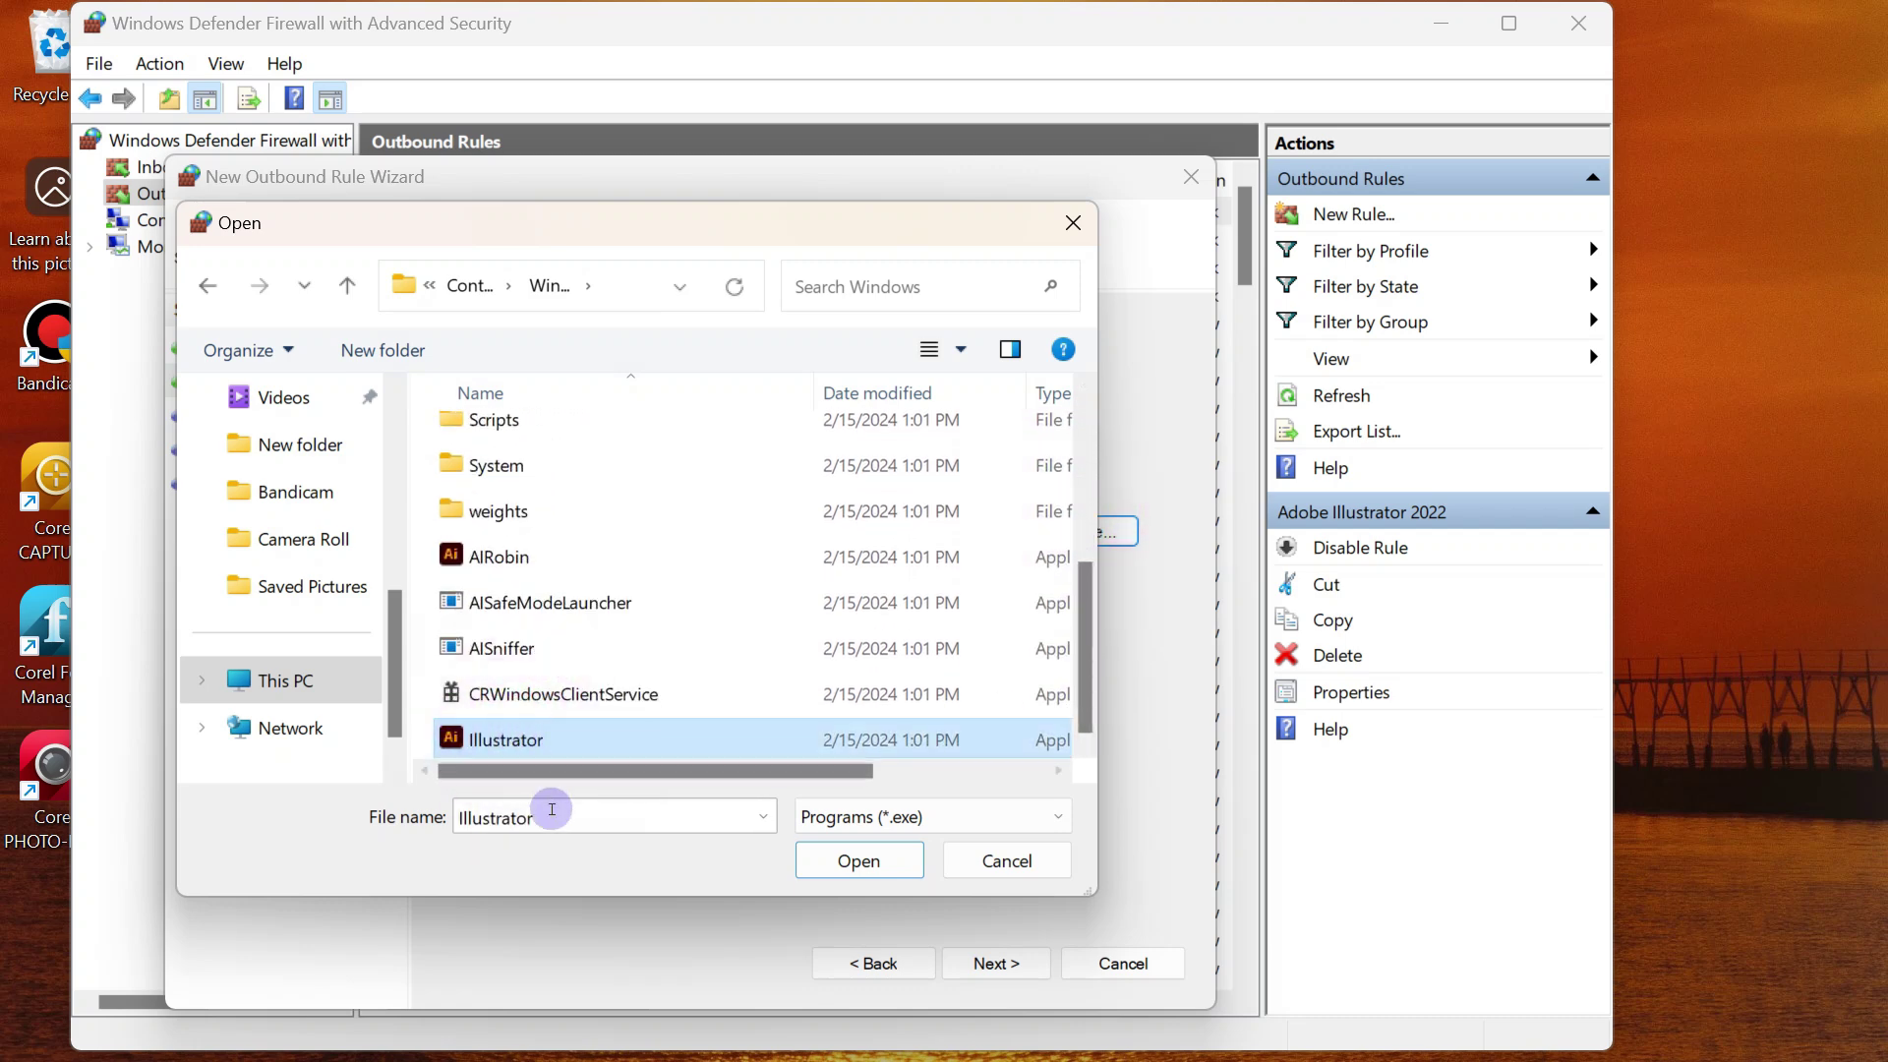
double_click(498, 818)
right_click(497, 818)
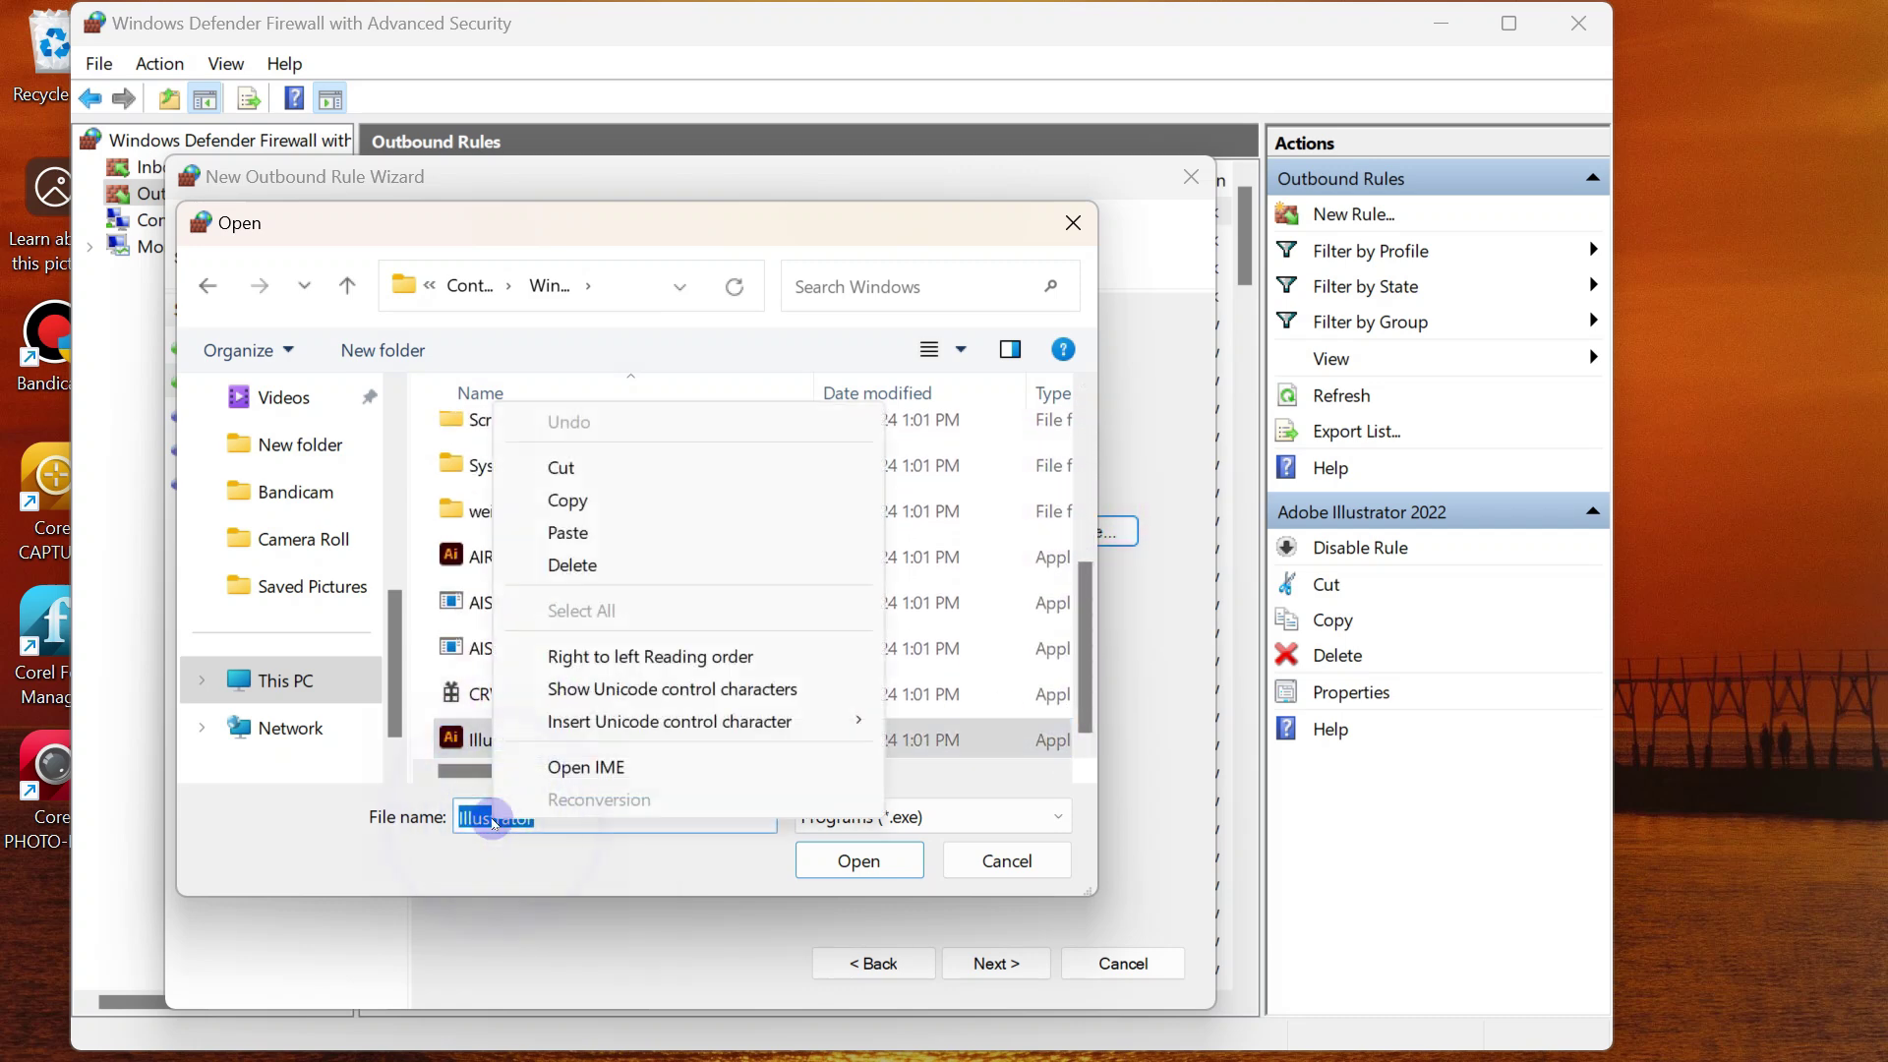
left_click(569, 501)
left_click(848, 864)
Keep Block the connection and the Domain, Private and Public profiles, name the rule Illustrator by pasting the copied name, and finish it.
left_click(1011, 964)
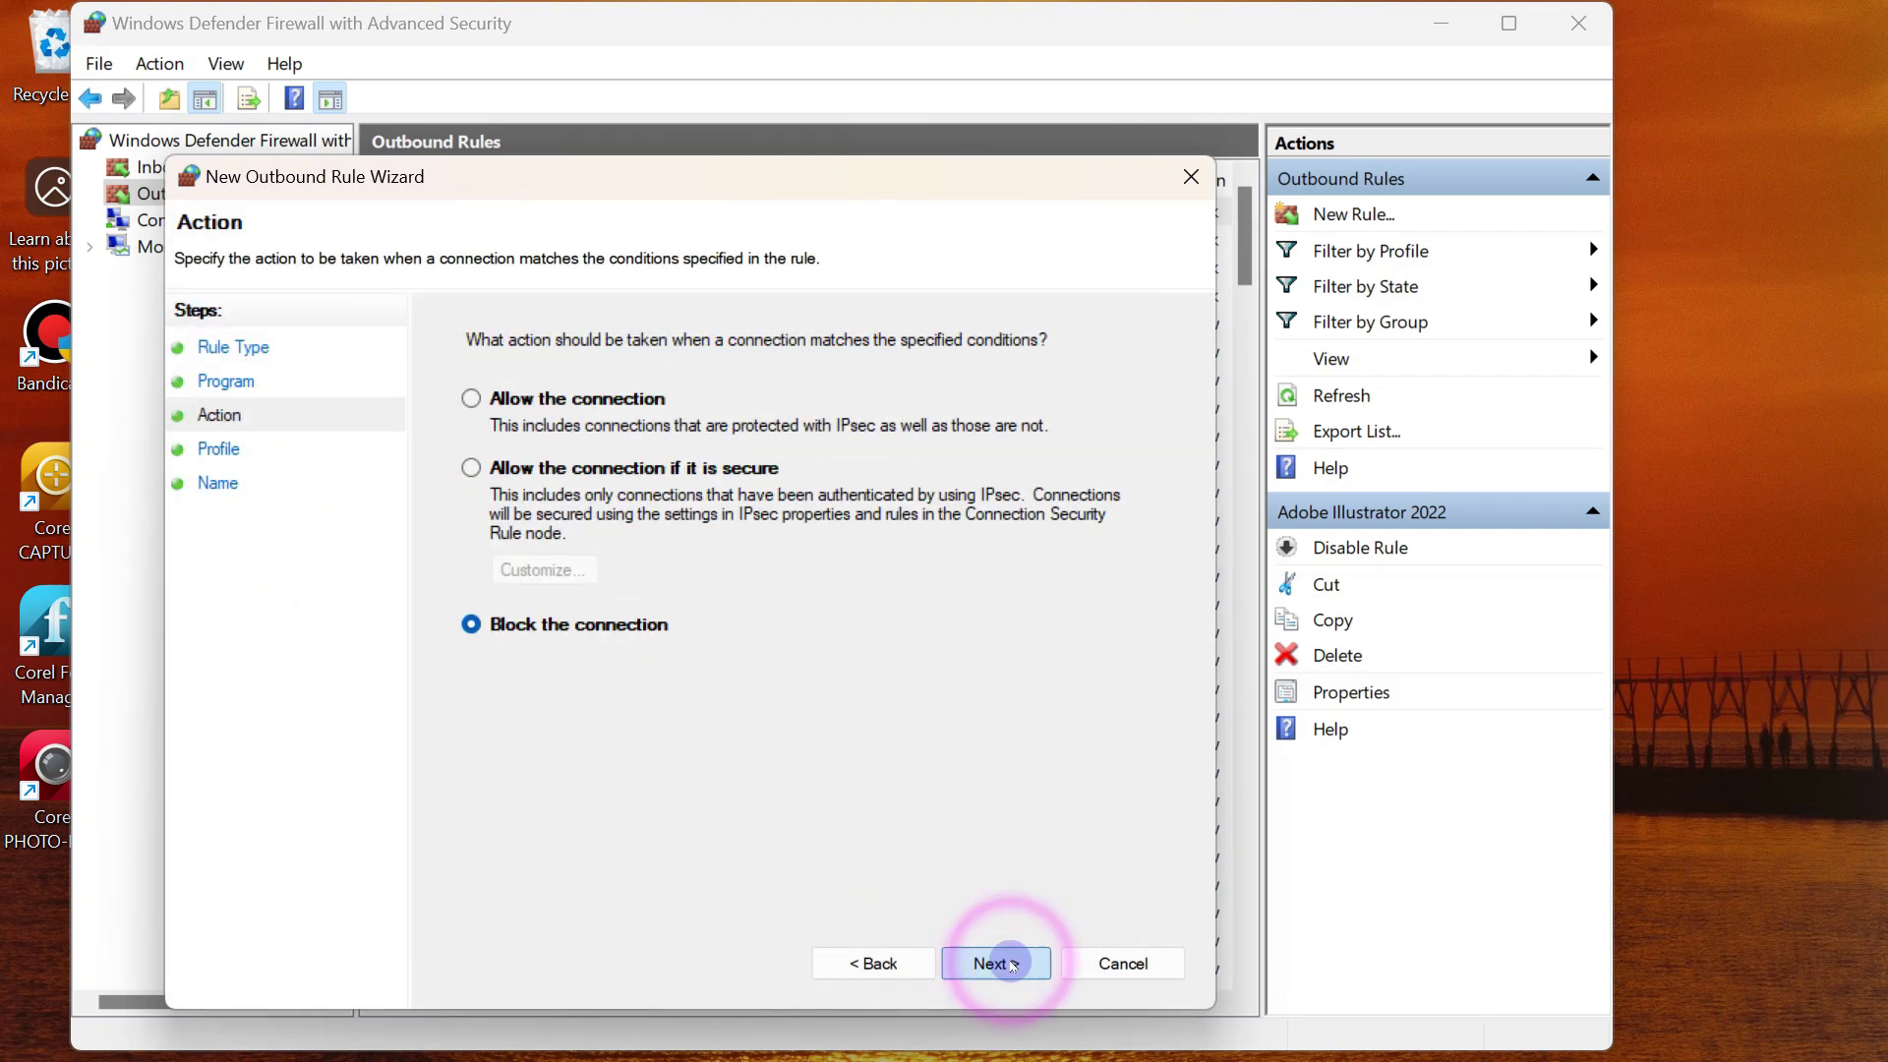
left_click(998, 964)
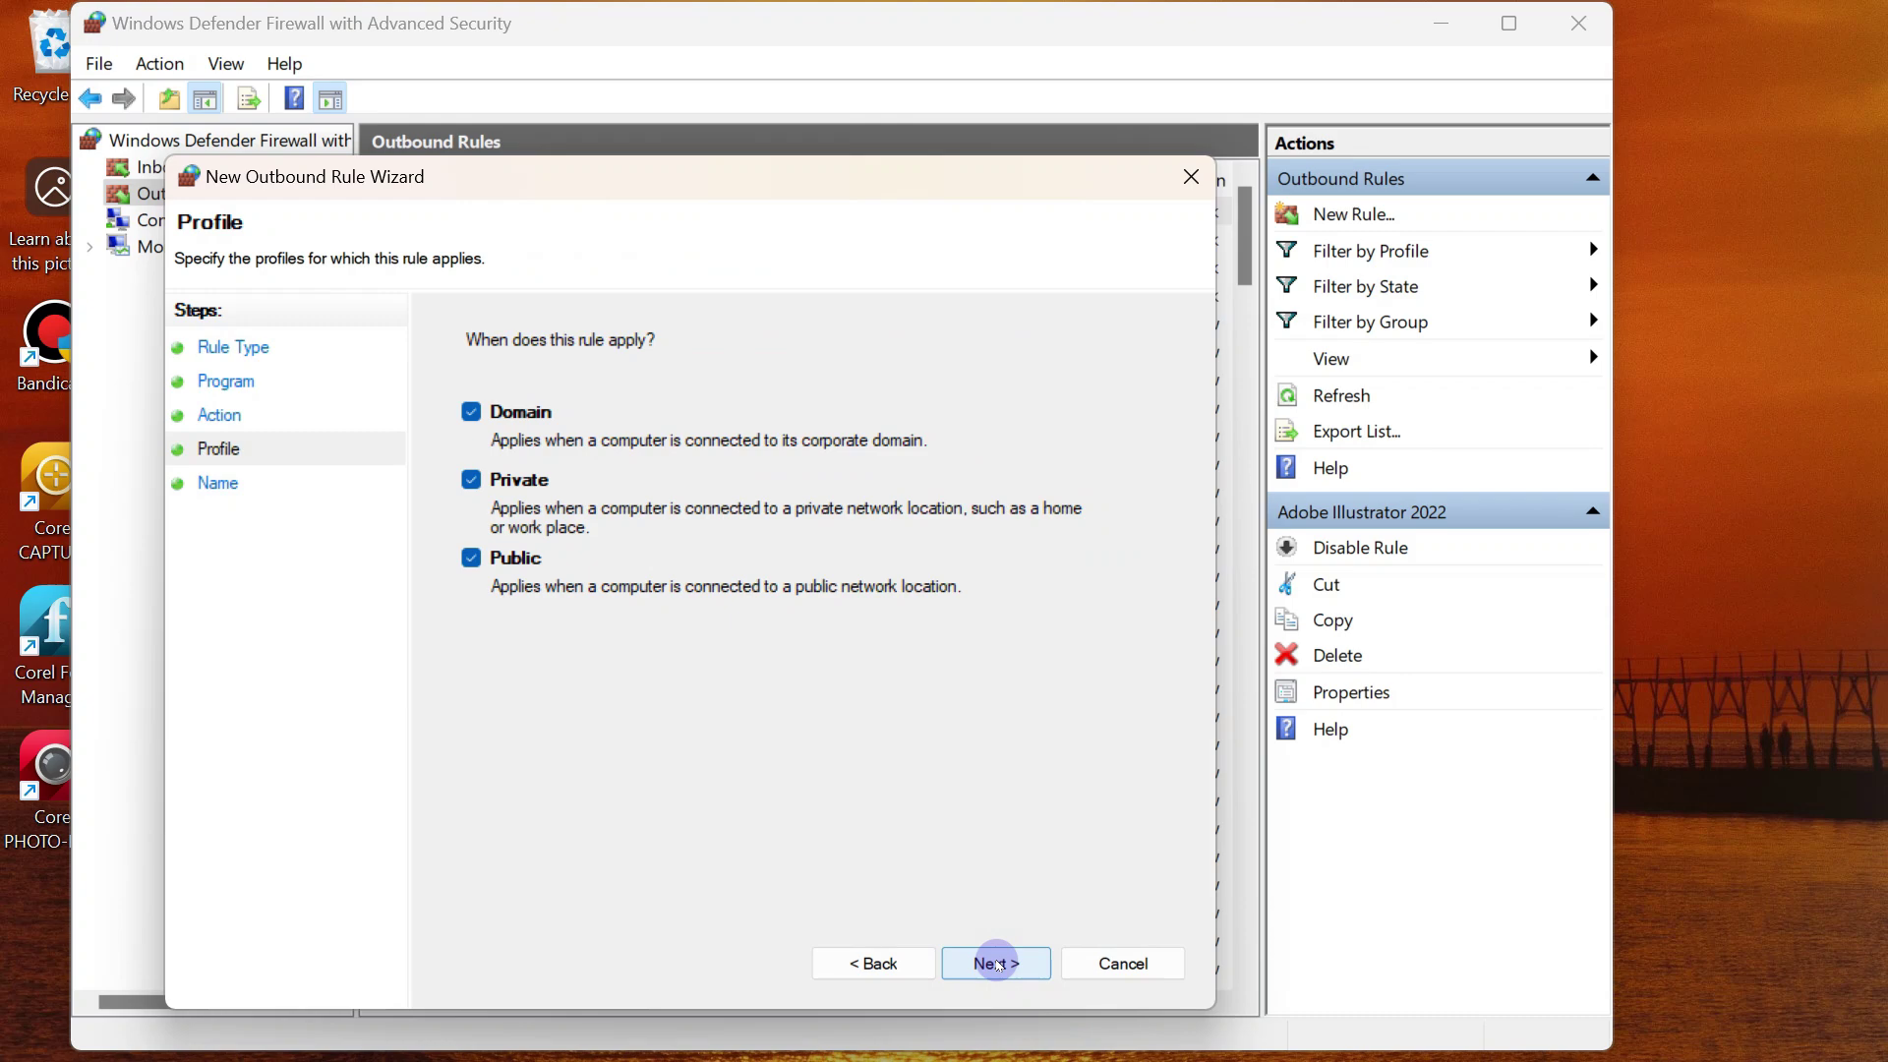
left_click(997, 962)
right_click(714, 466)
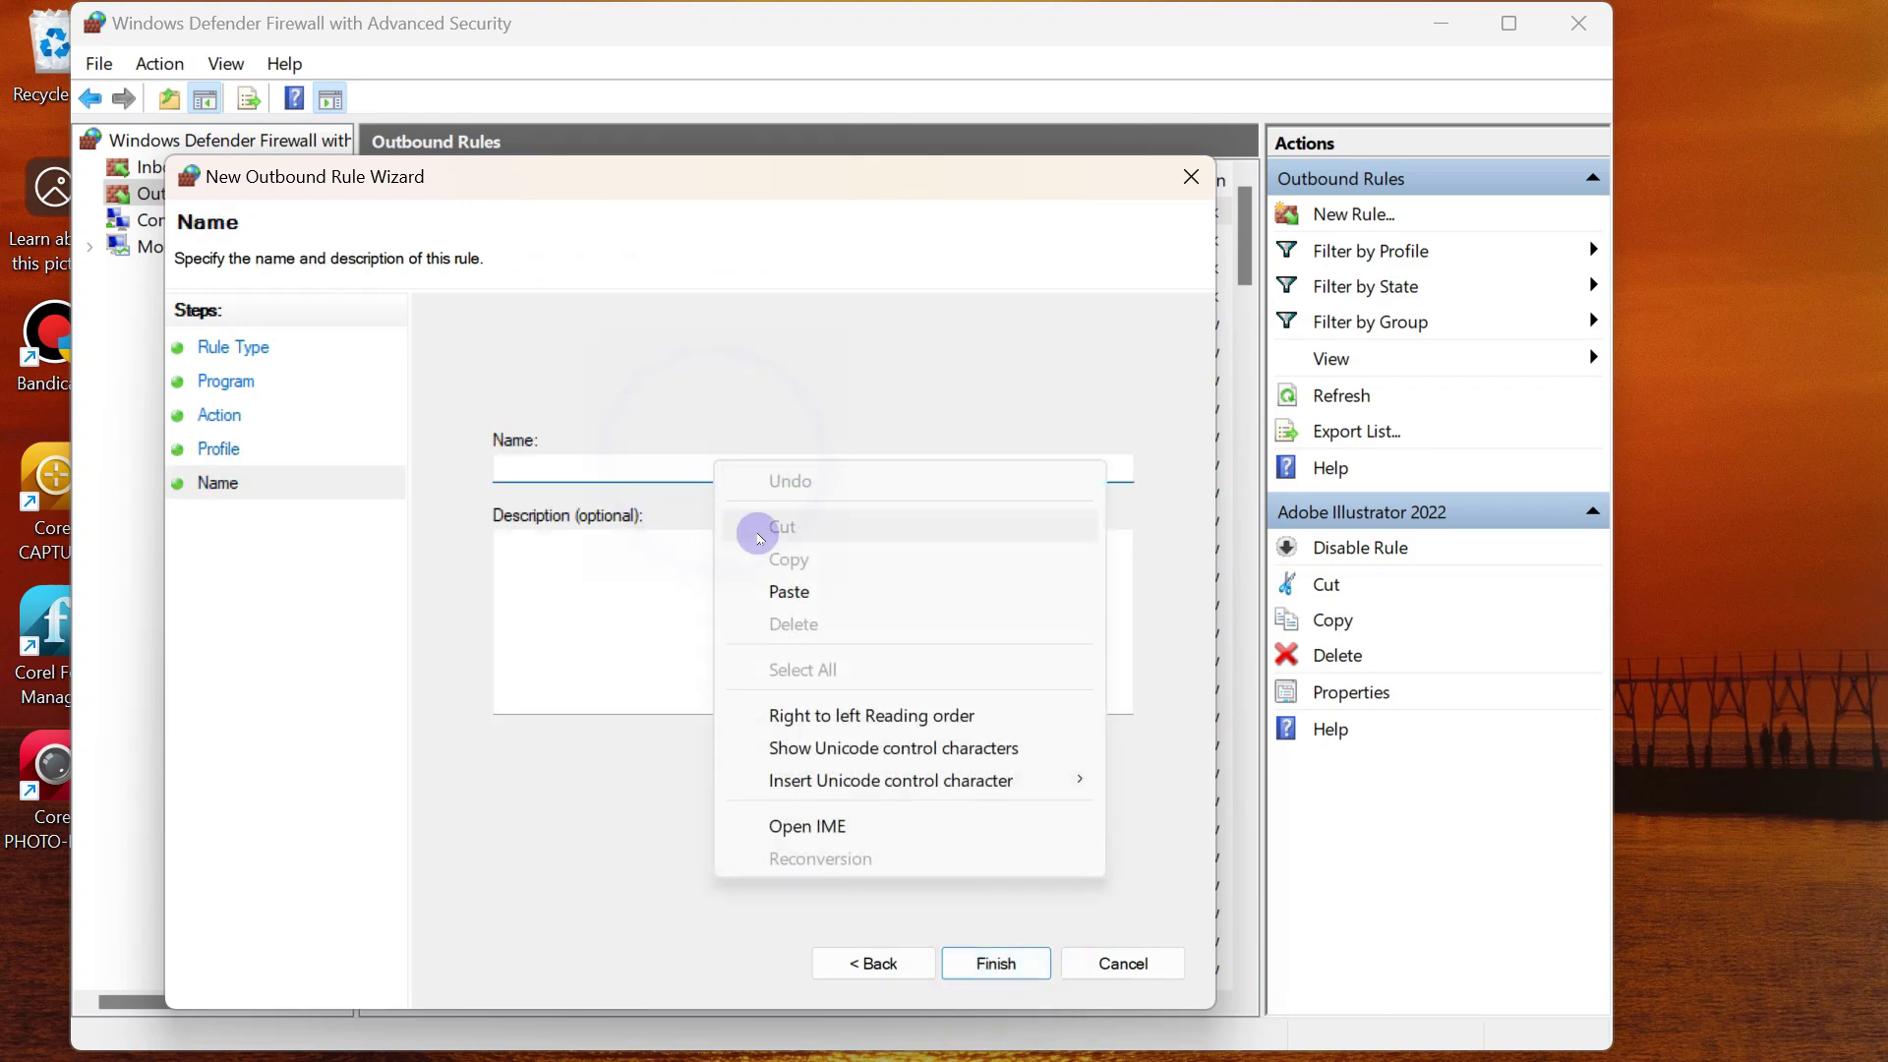
left_click(784, 590)
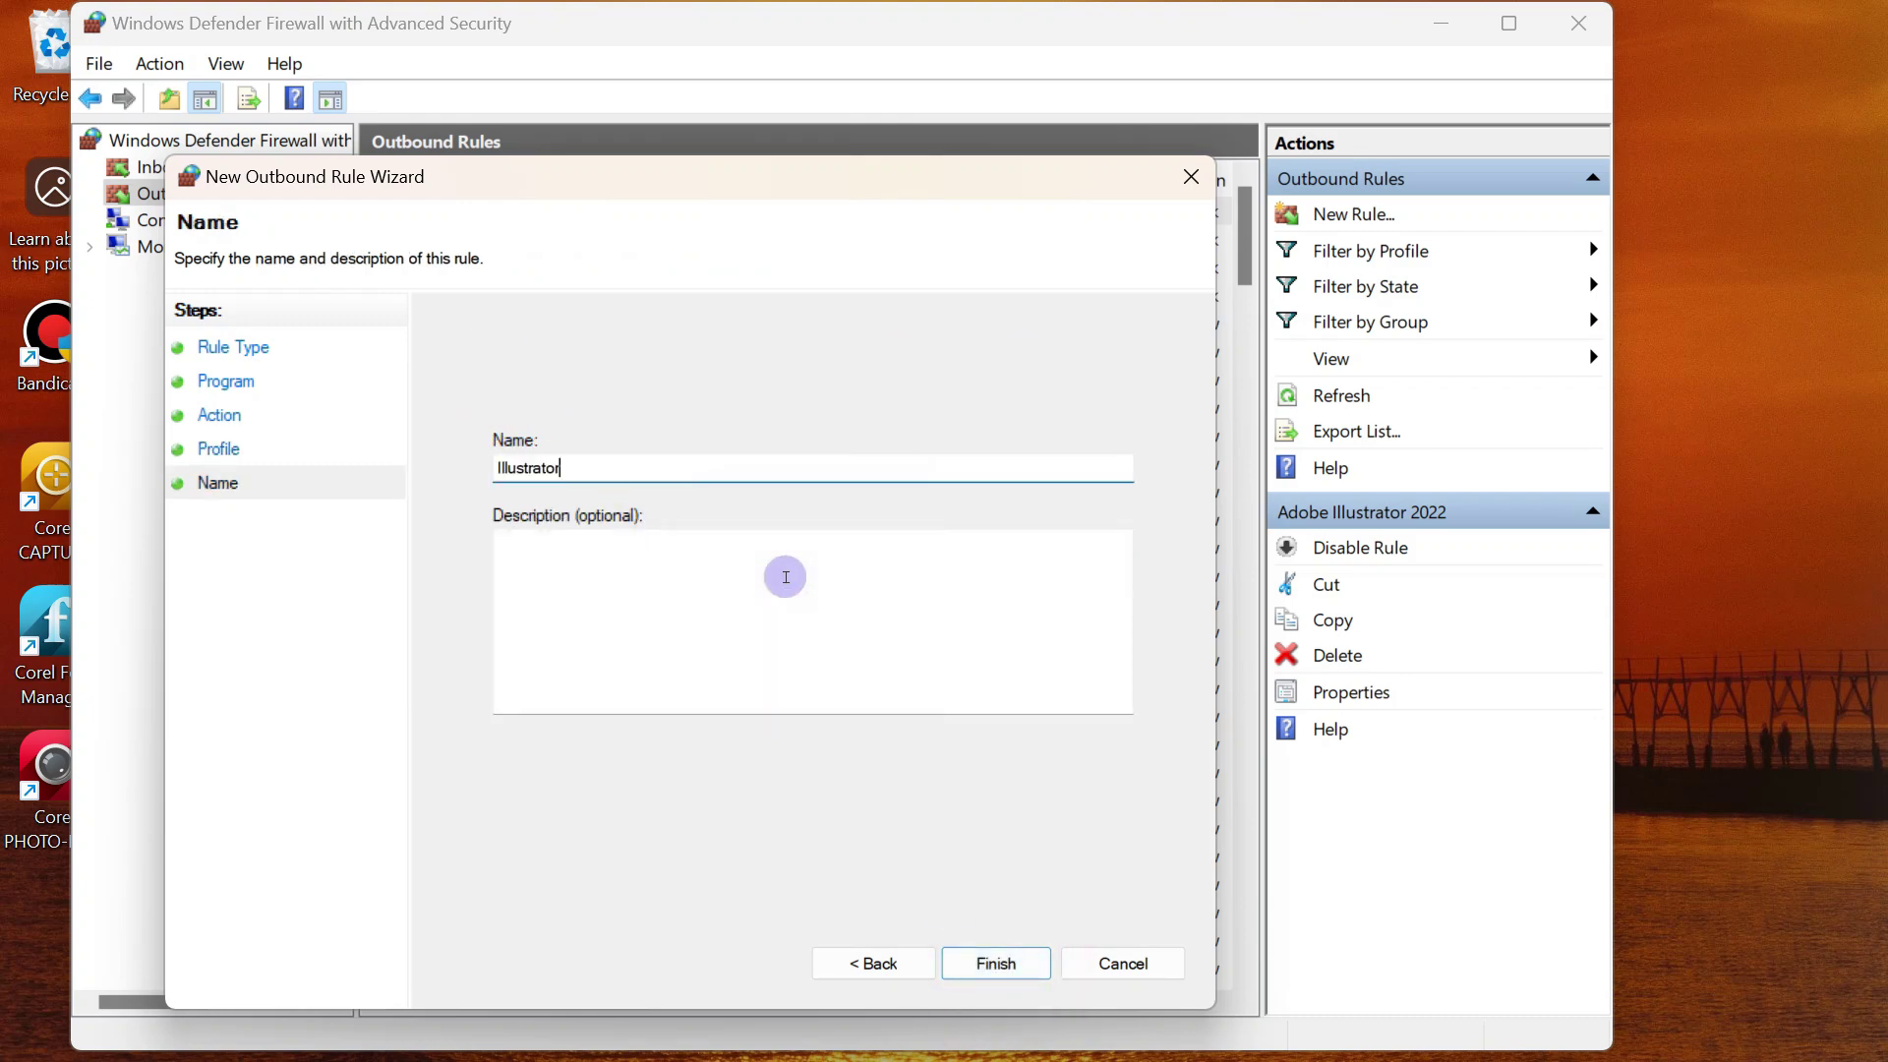
left_click(988, 963)
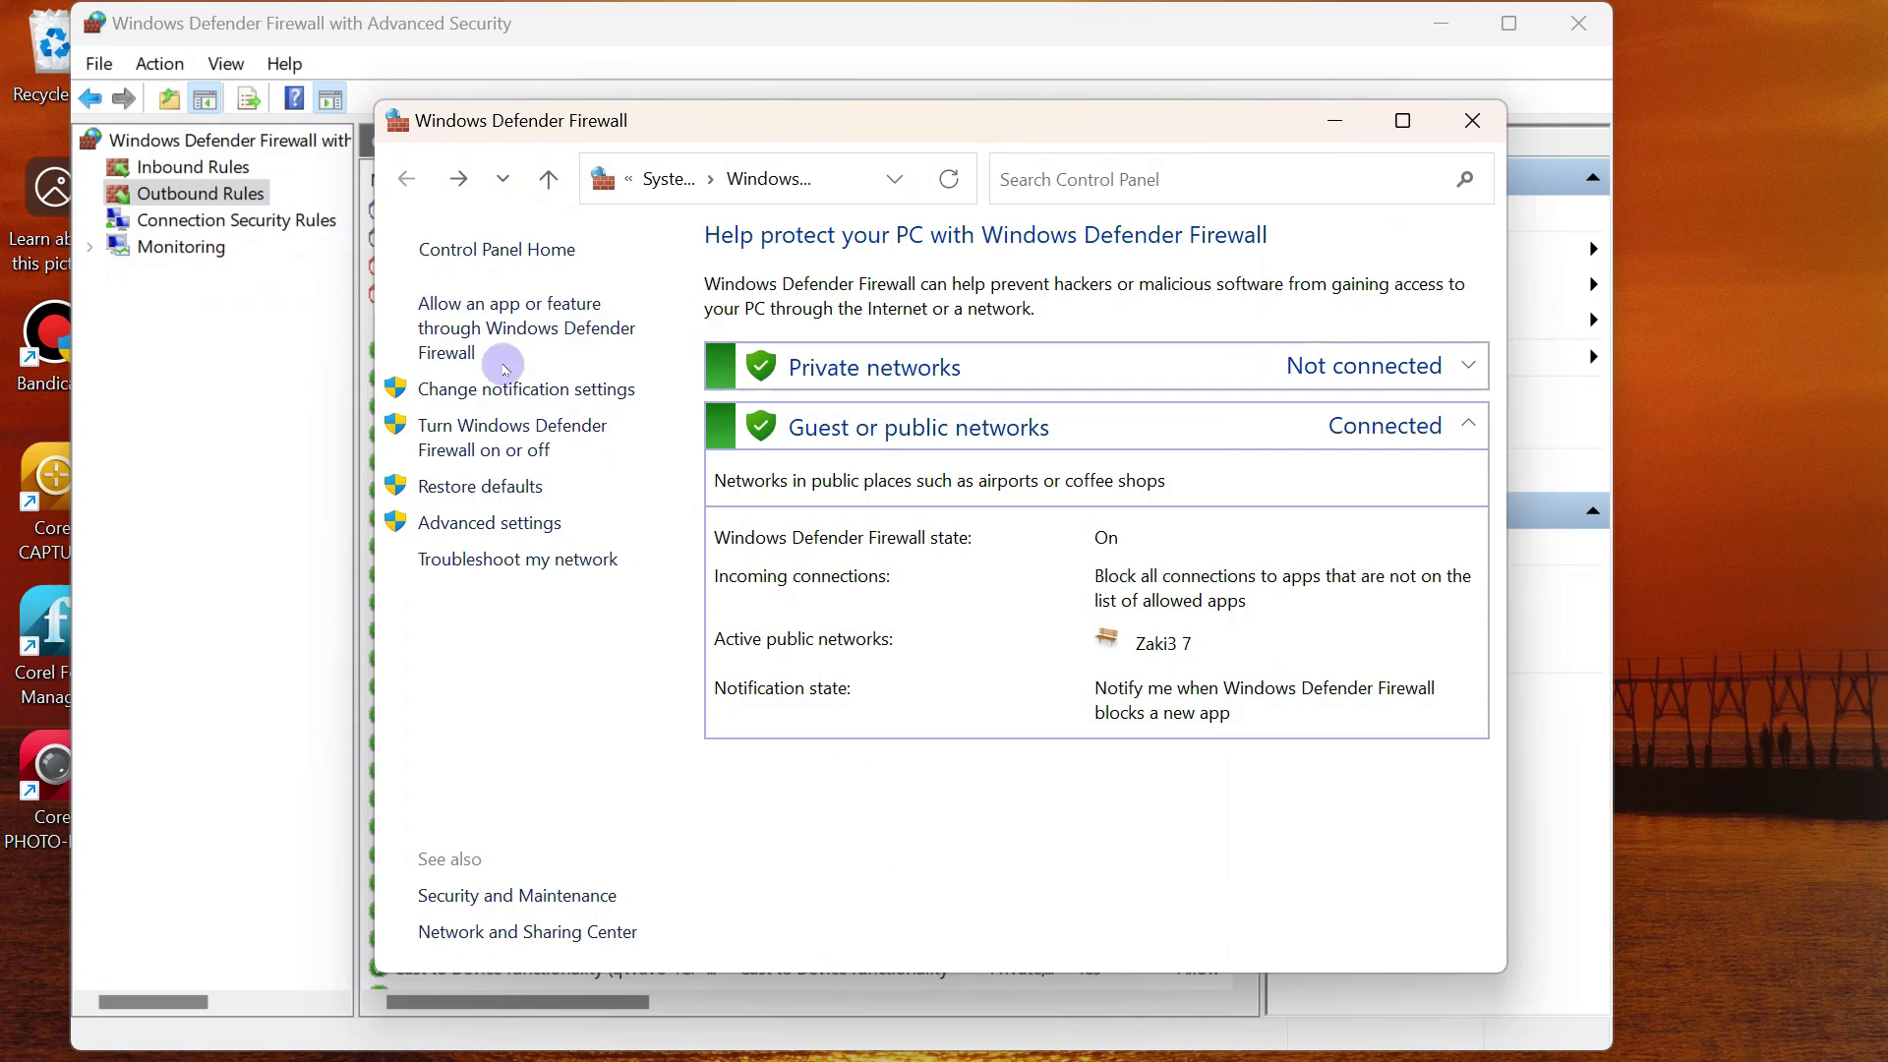
Close the Control Panel firewall window and start another outbound Program rule with AISafeModeLauncher from the Contents\Windows folder as its program.
left_click(1466, 121)
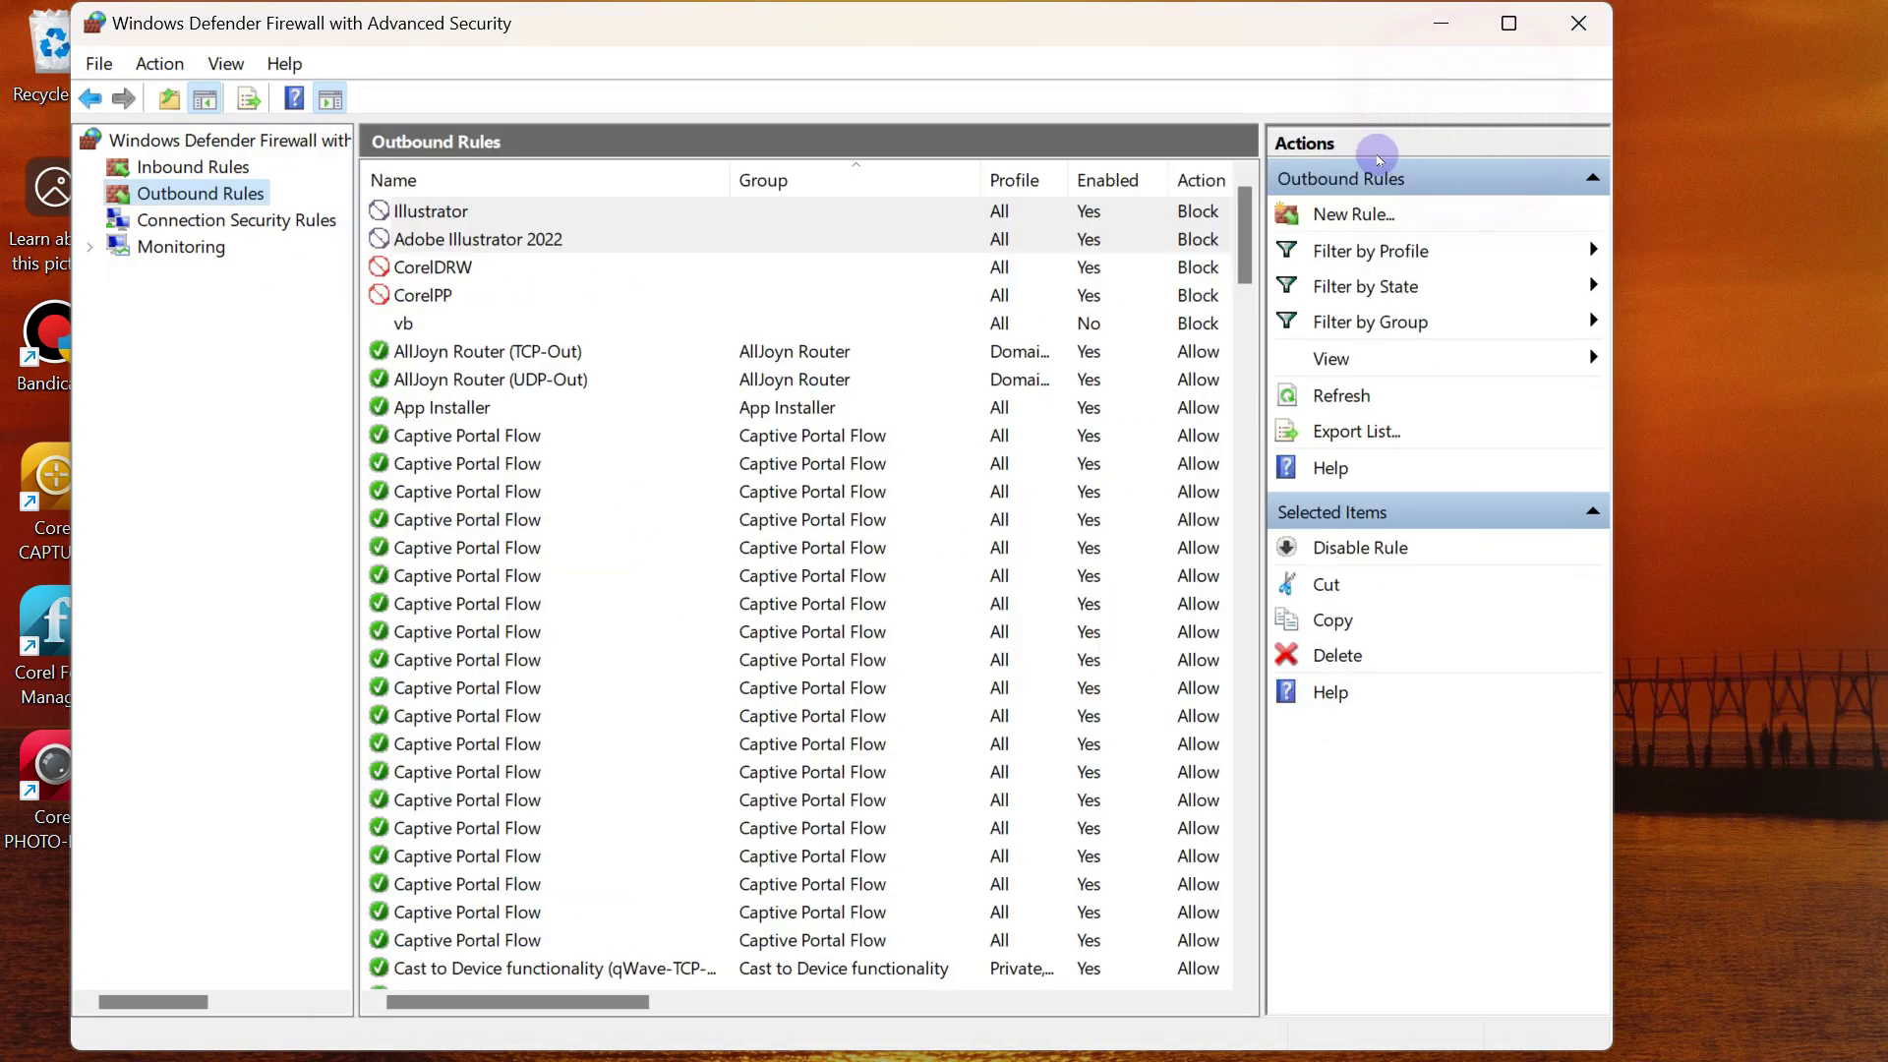
left_click(1350, 205)
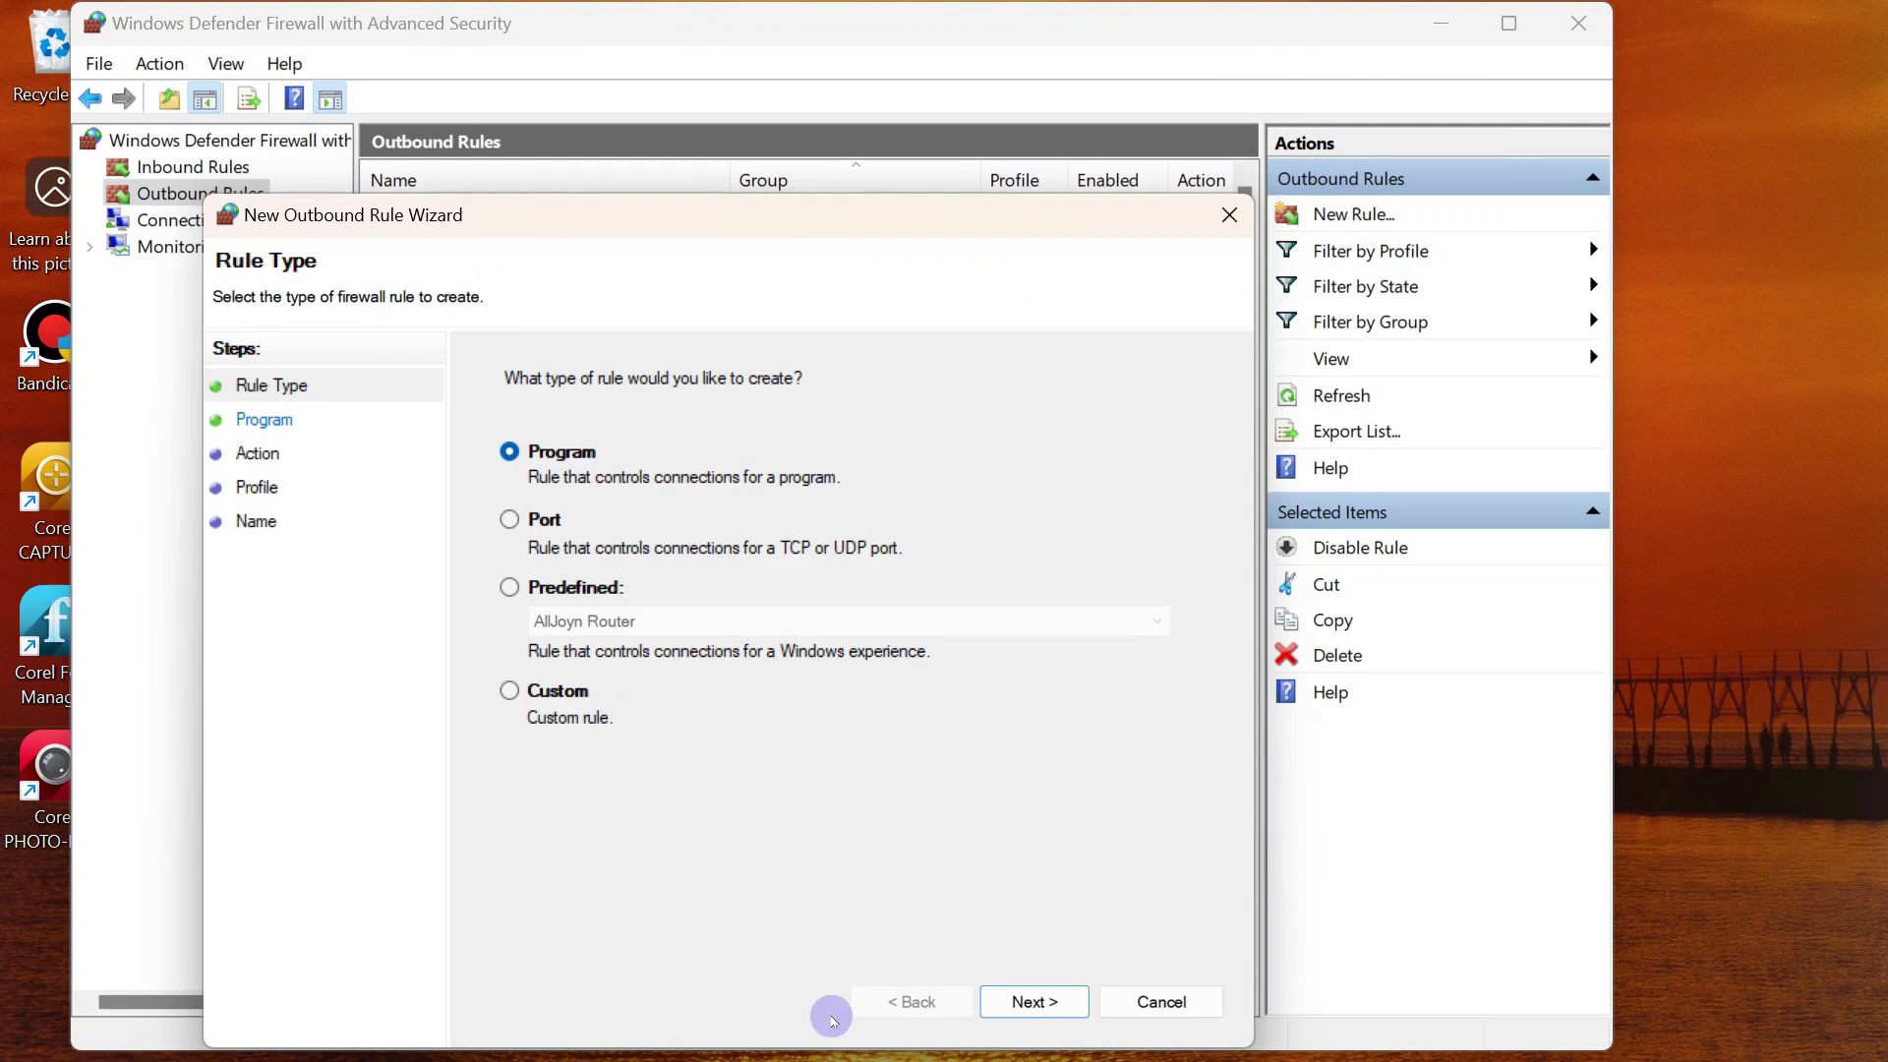
left_click(1027, 995)
left_click(1128, 571)
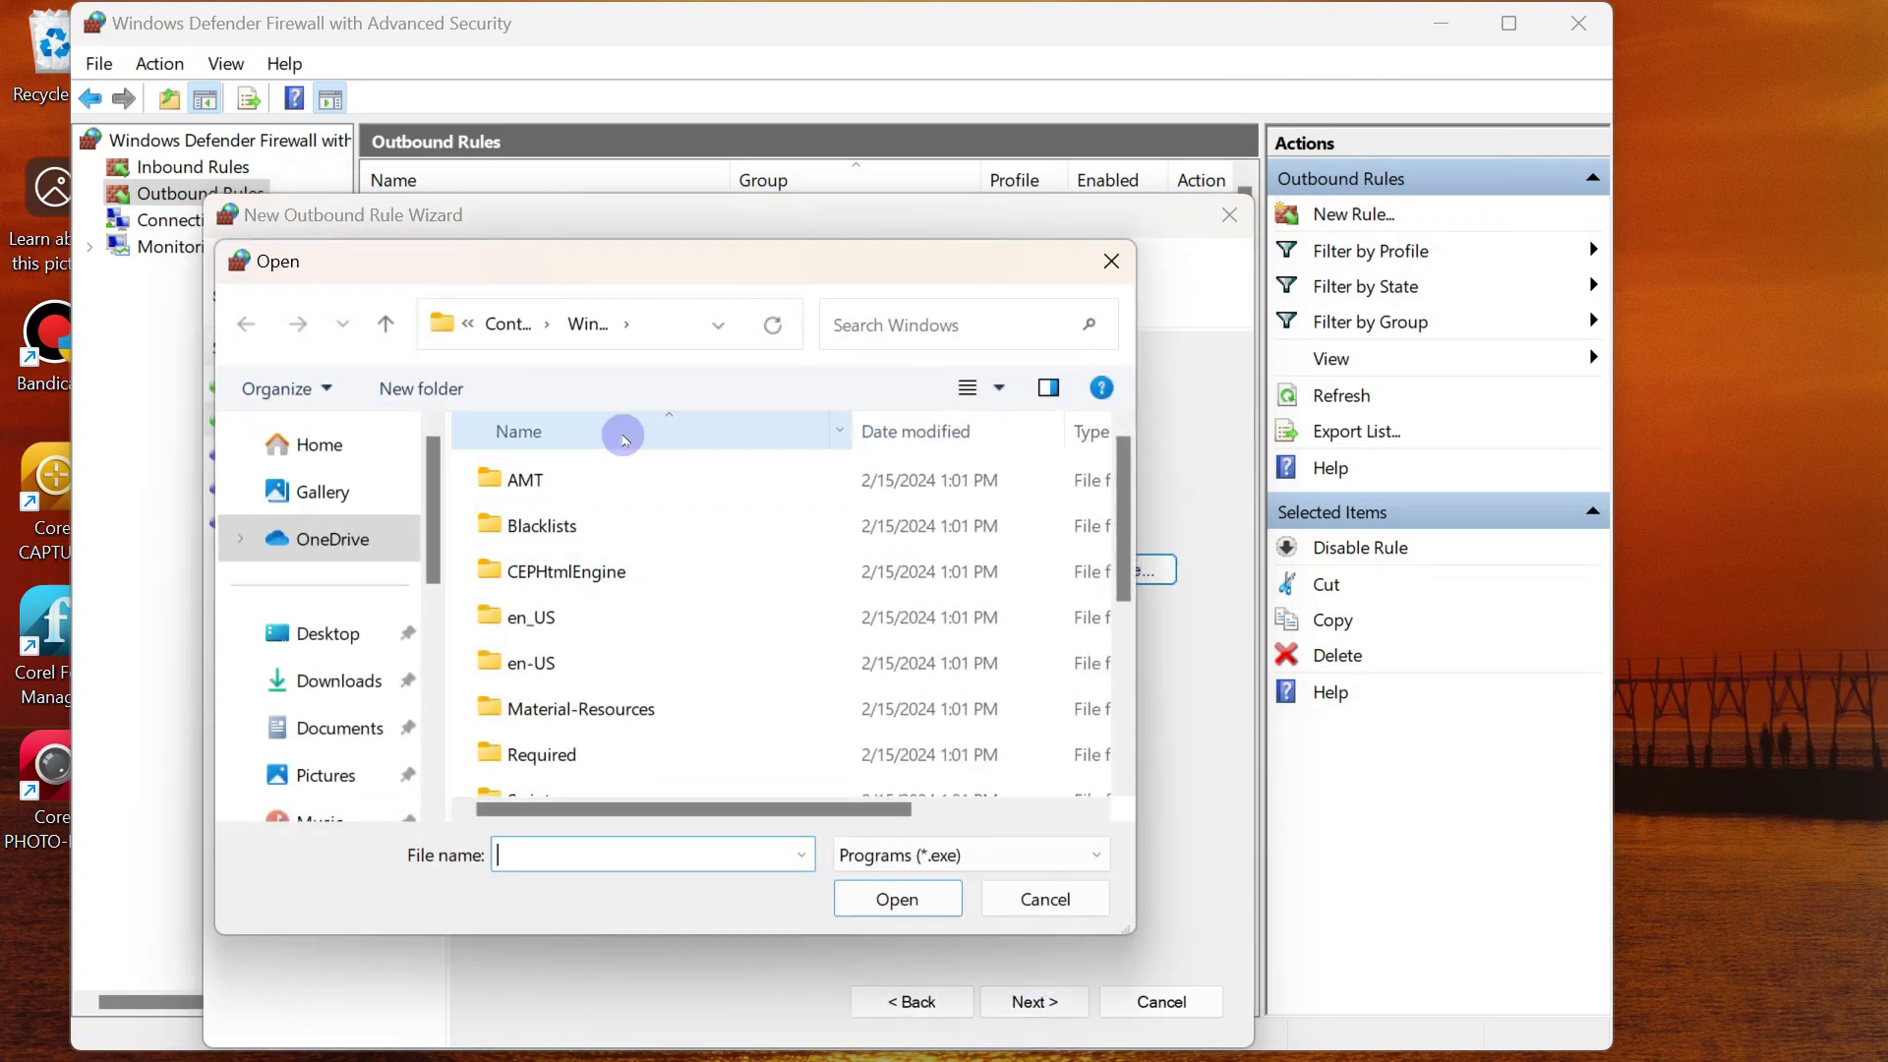
left_click_drag(1138, 542, 1124, 762)
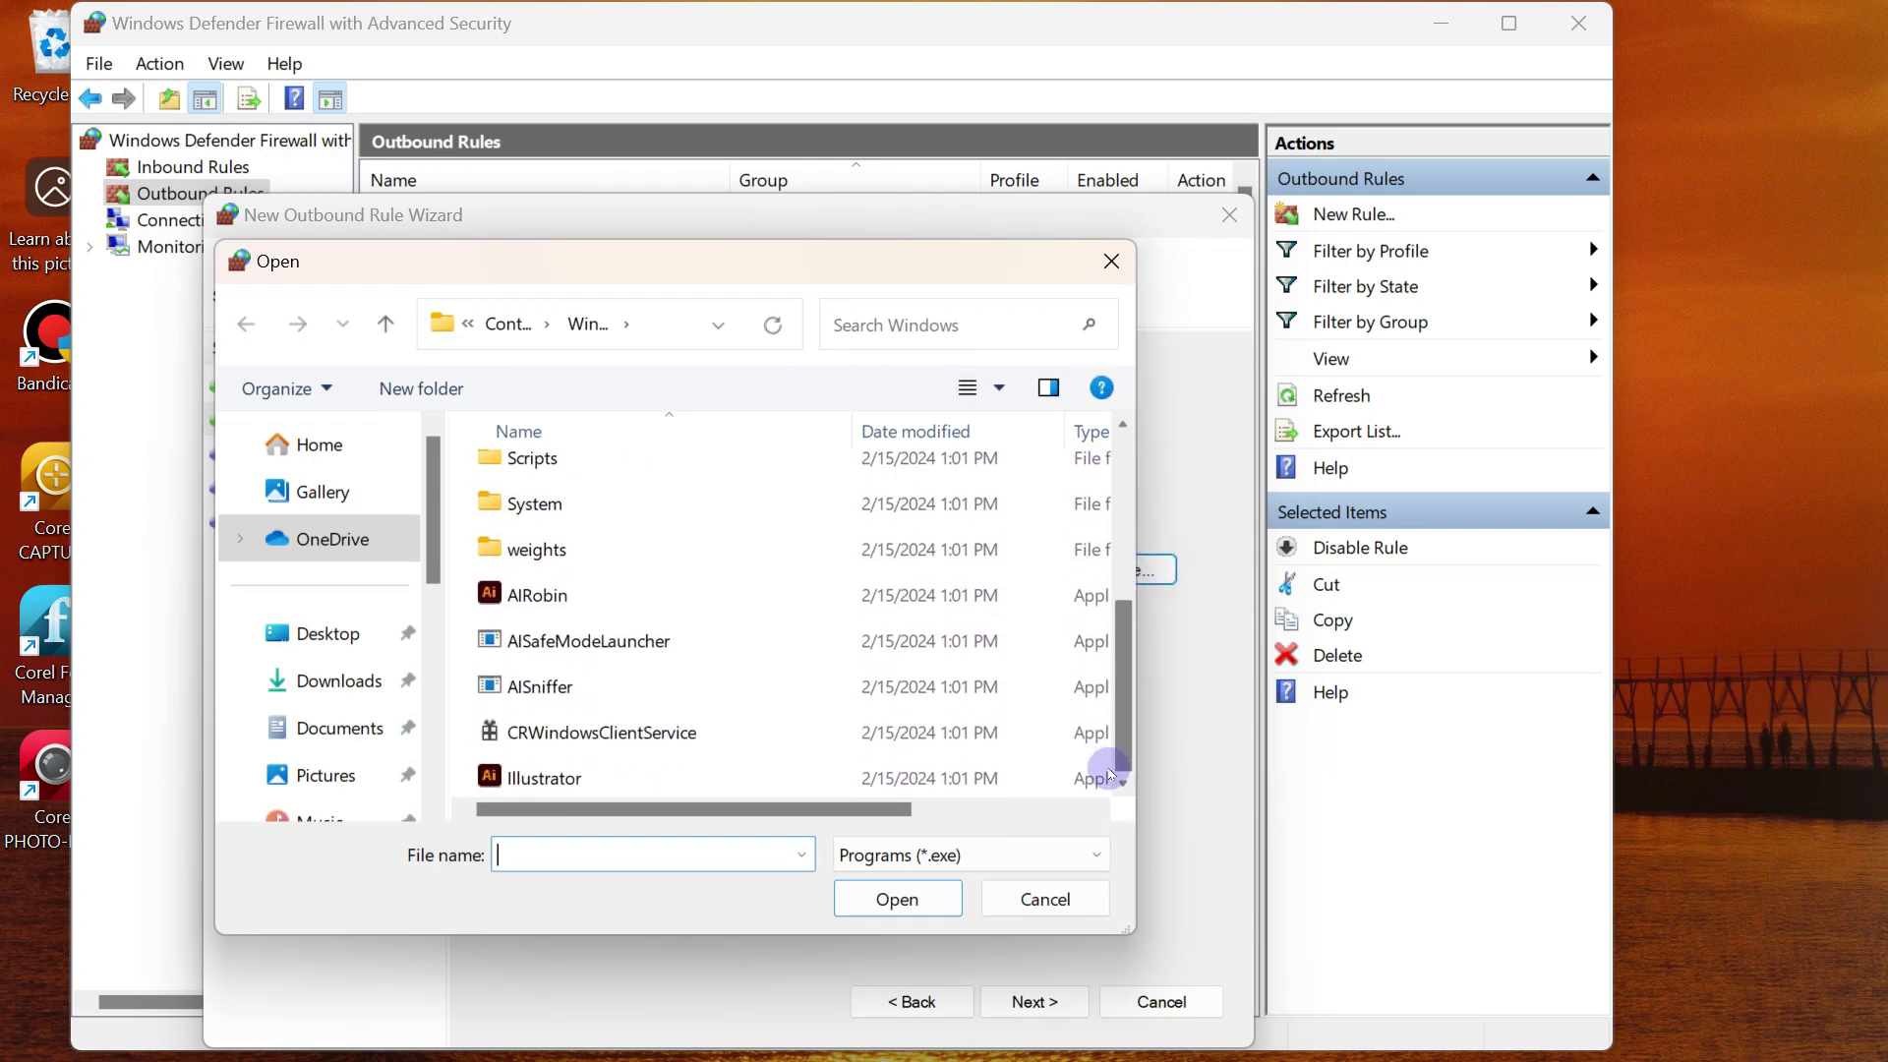
left_click(641, 736)
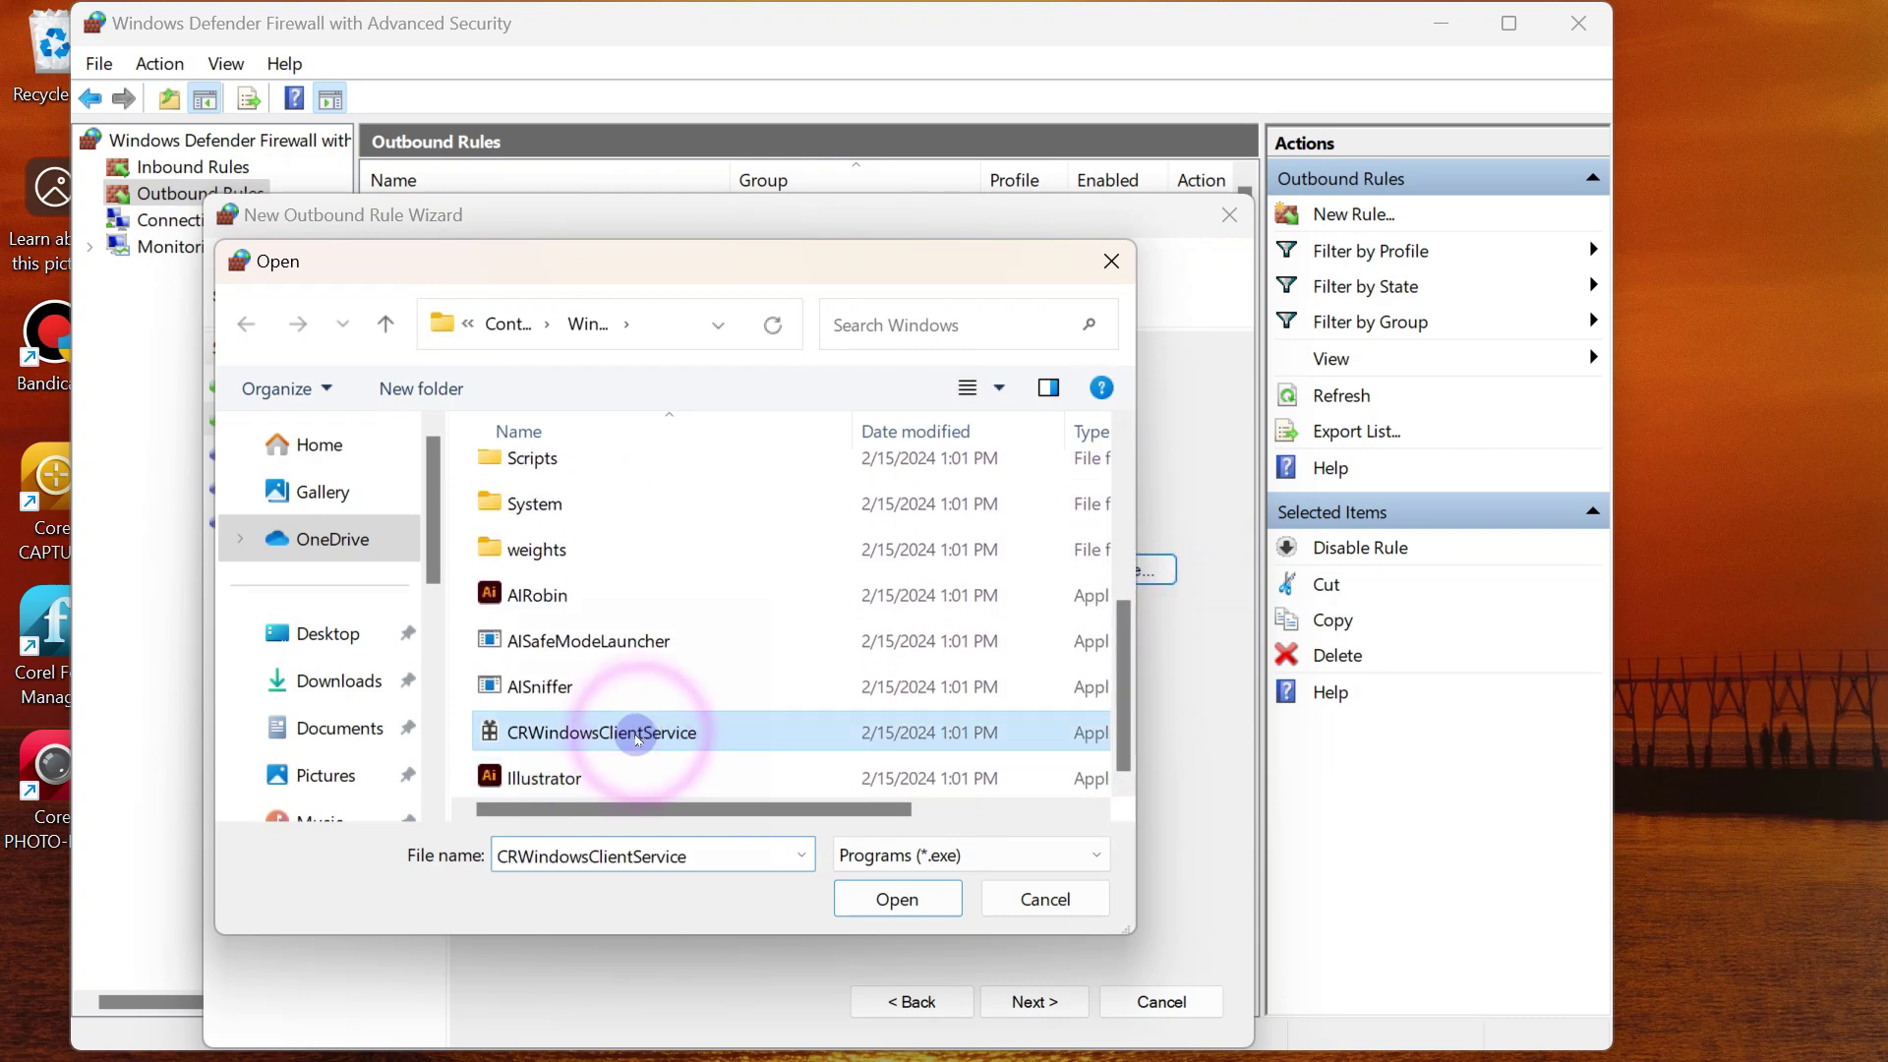
left_click(622, 644)
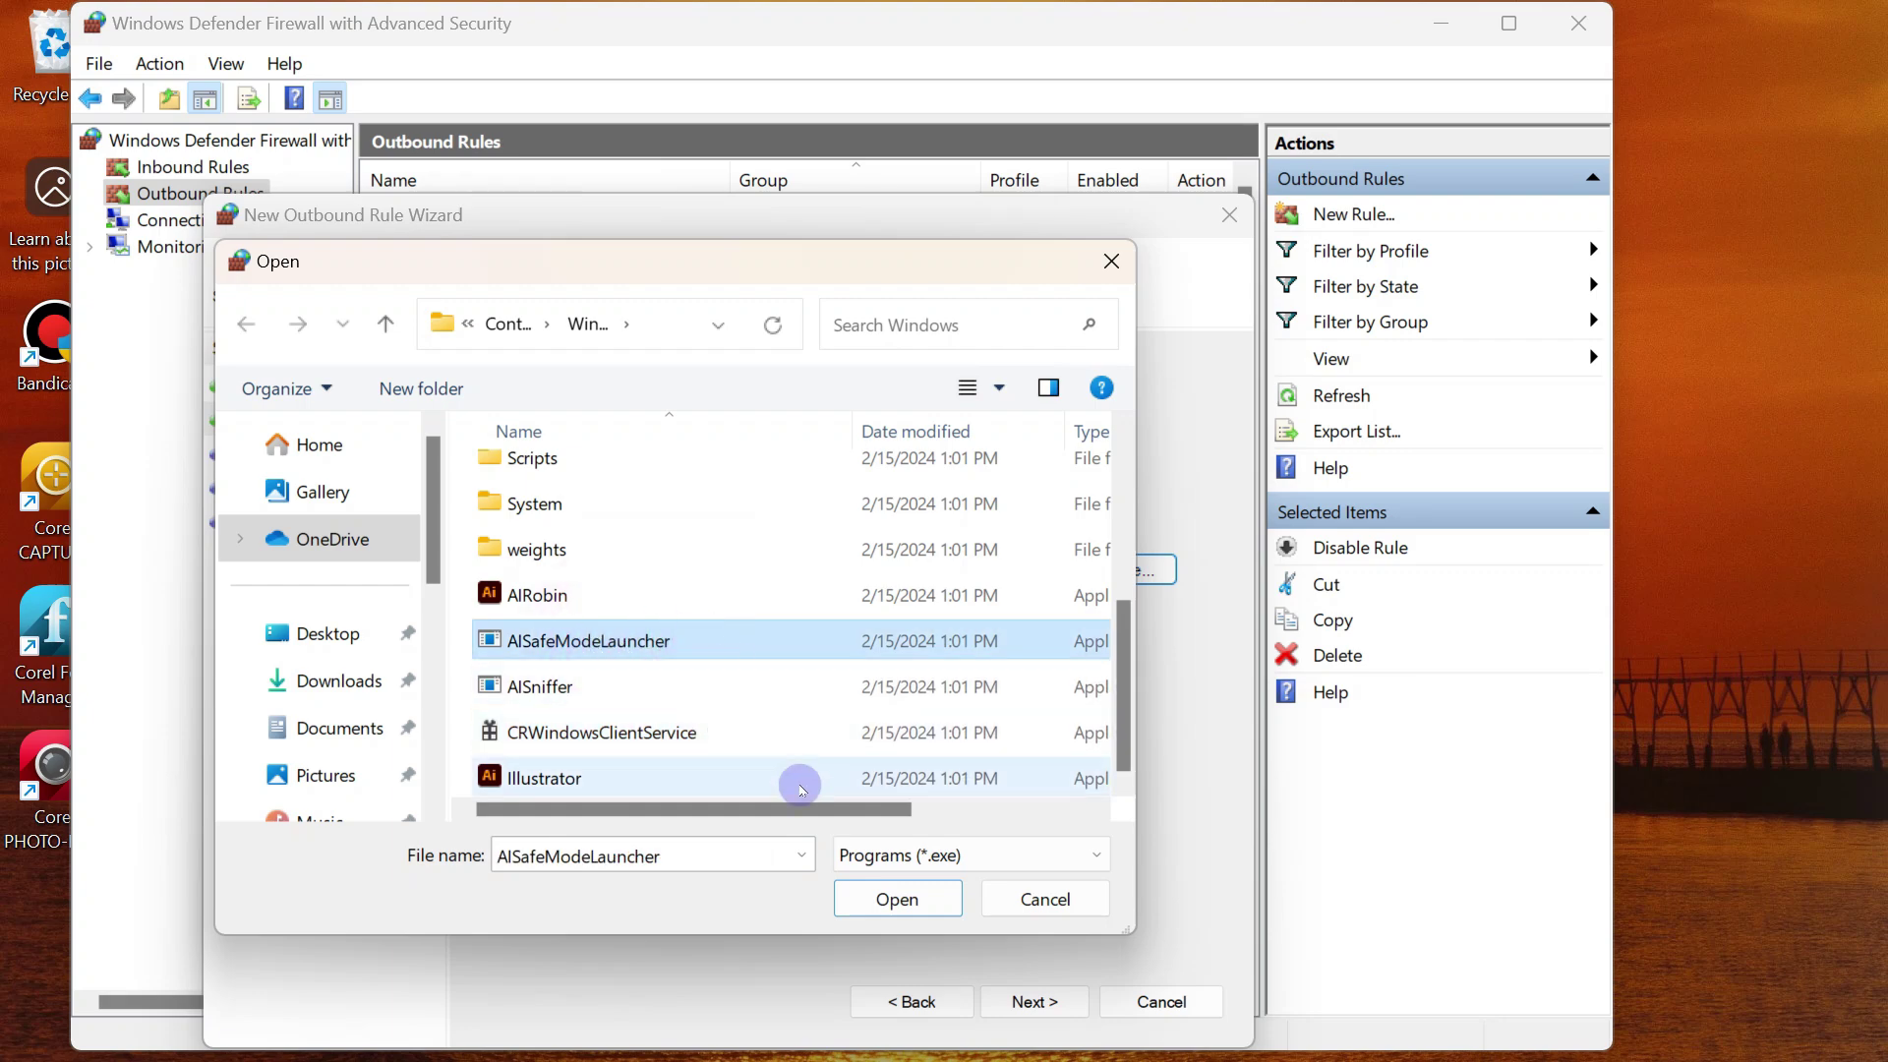
left_click(893, 897)
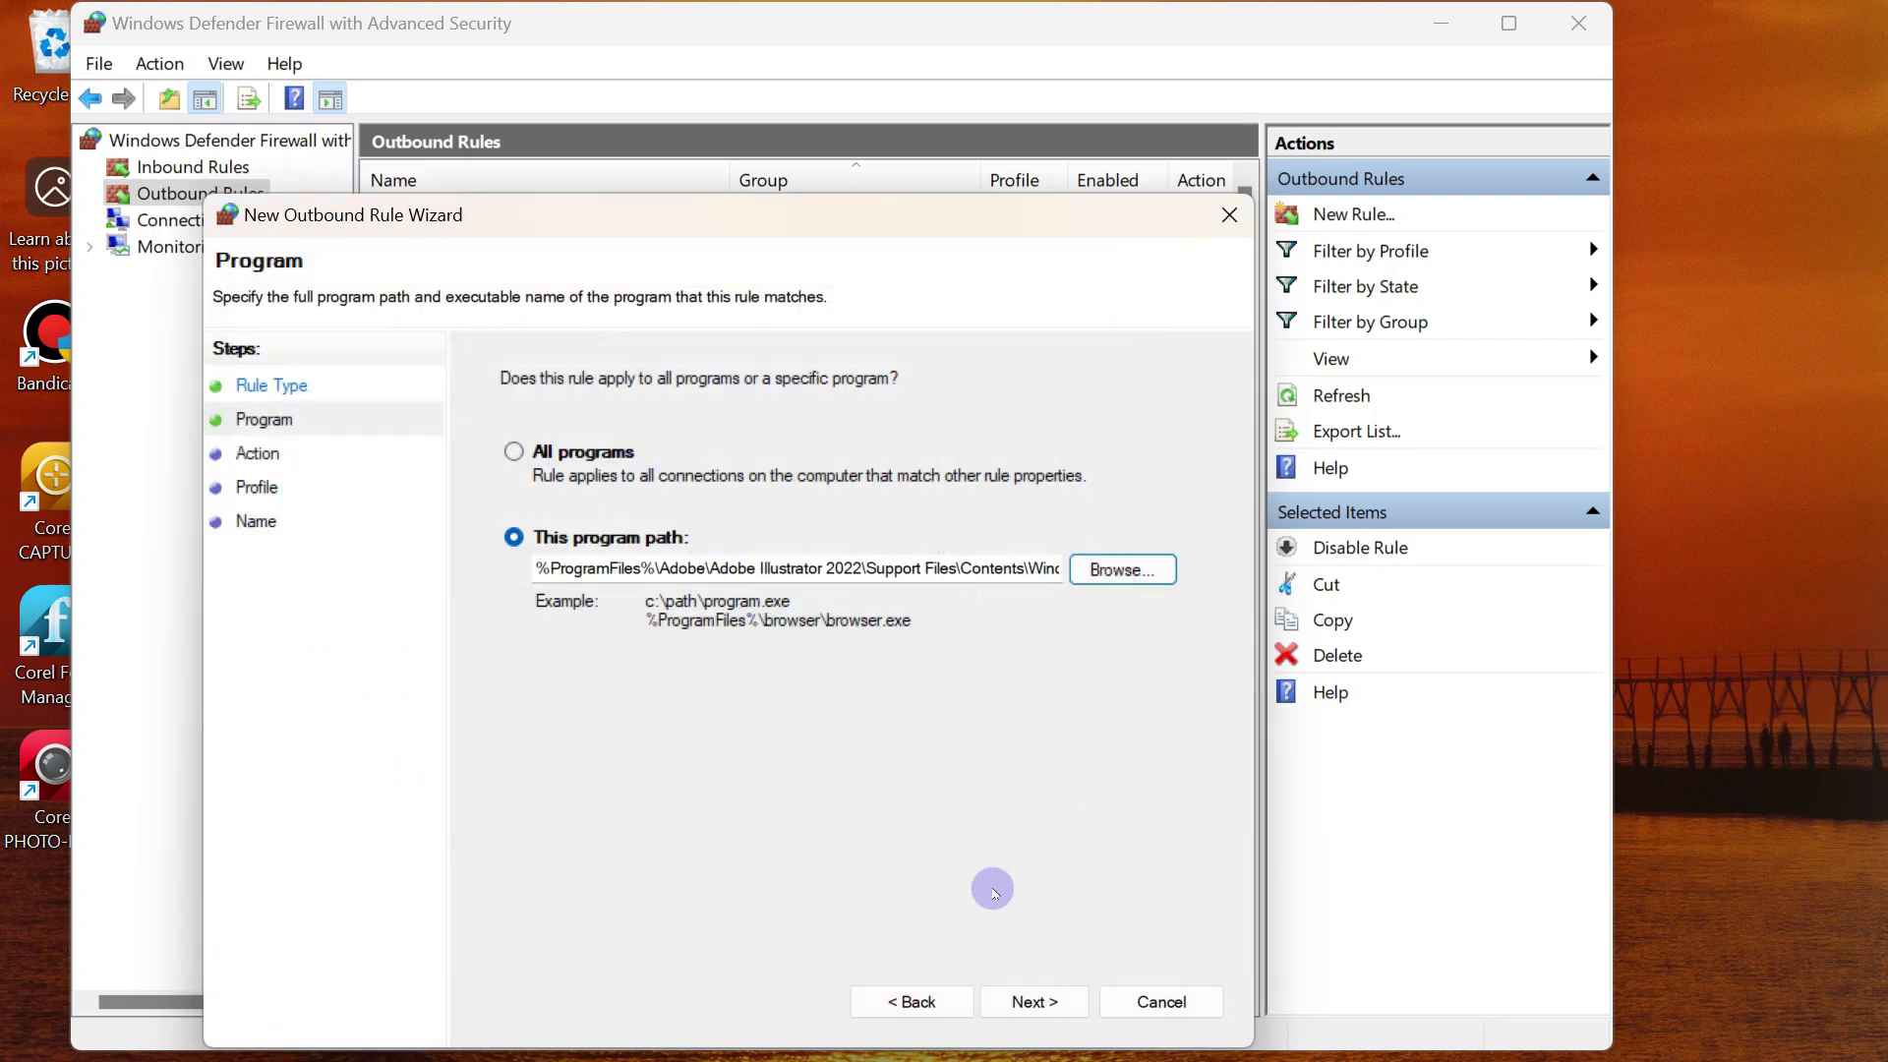
Accept the default action and all profiles, name the rule test, finish it, and close the advanced firewall window.
left_click(1036, 1001)
left_click(1035, 1001)
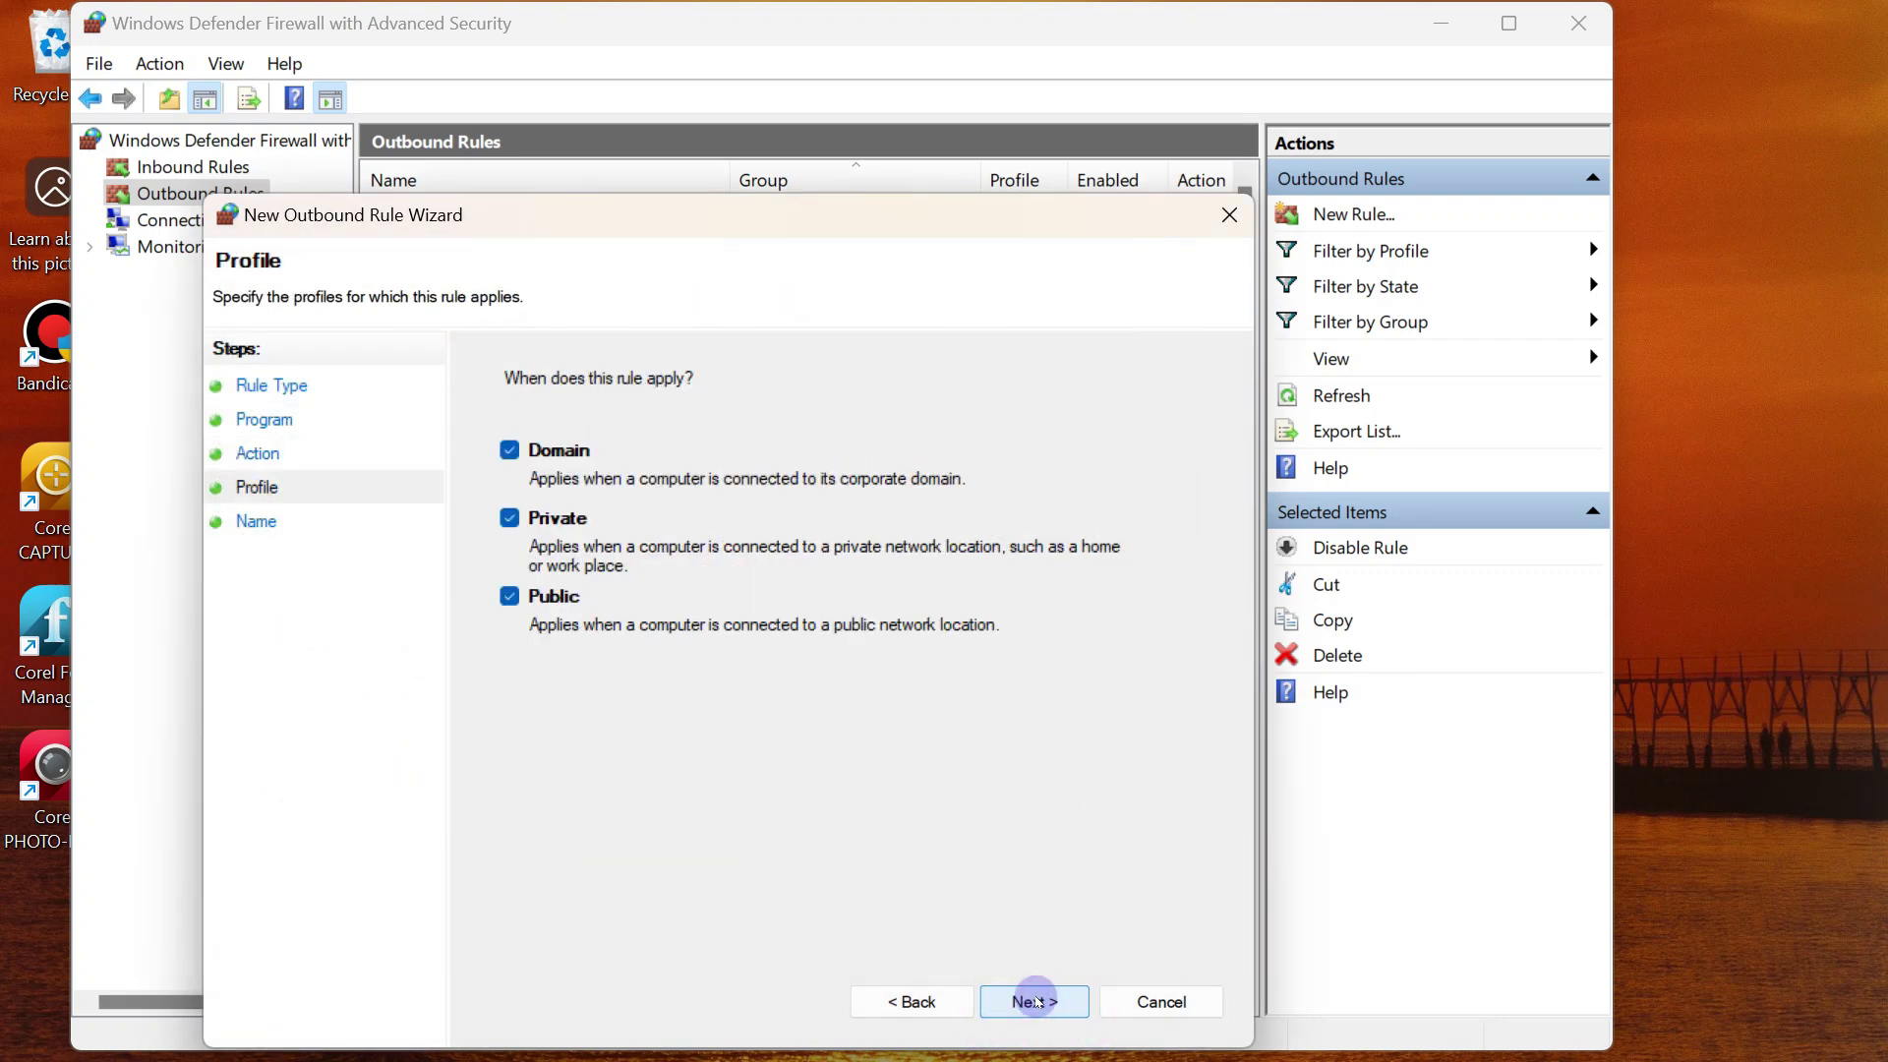
left_click(1035, 1001)
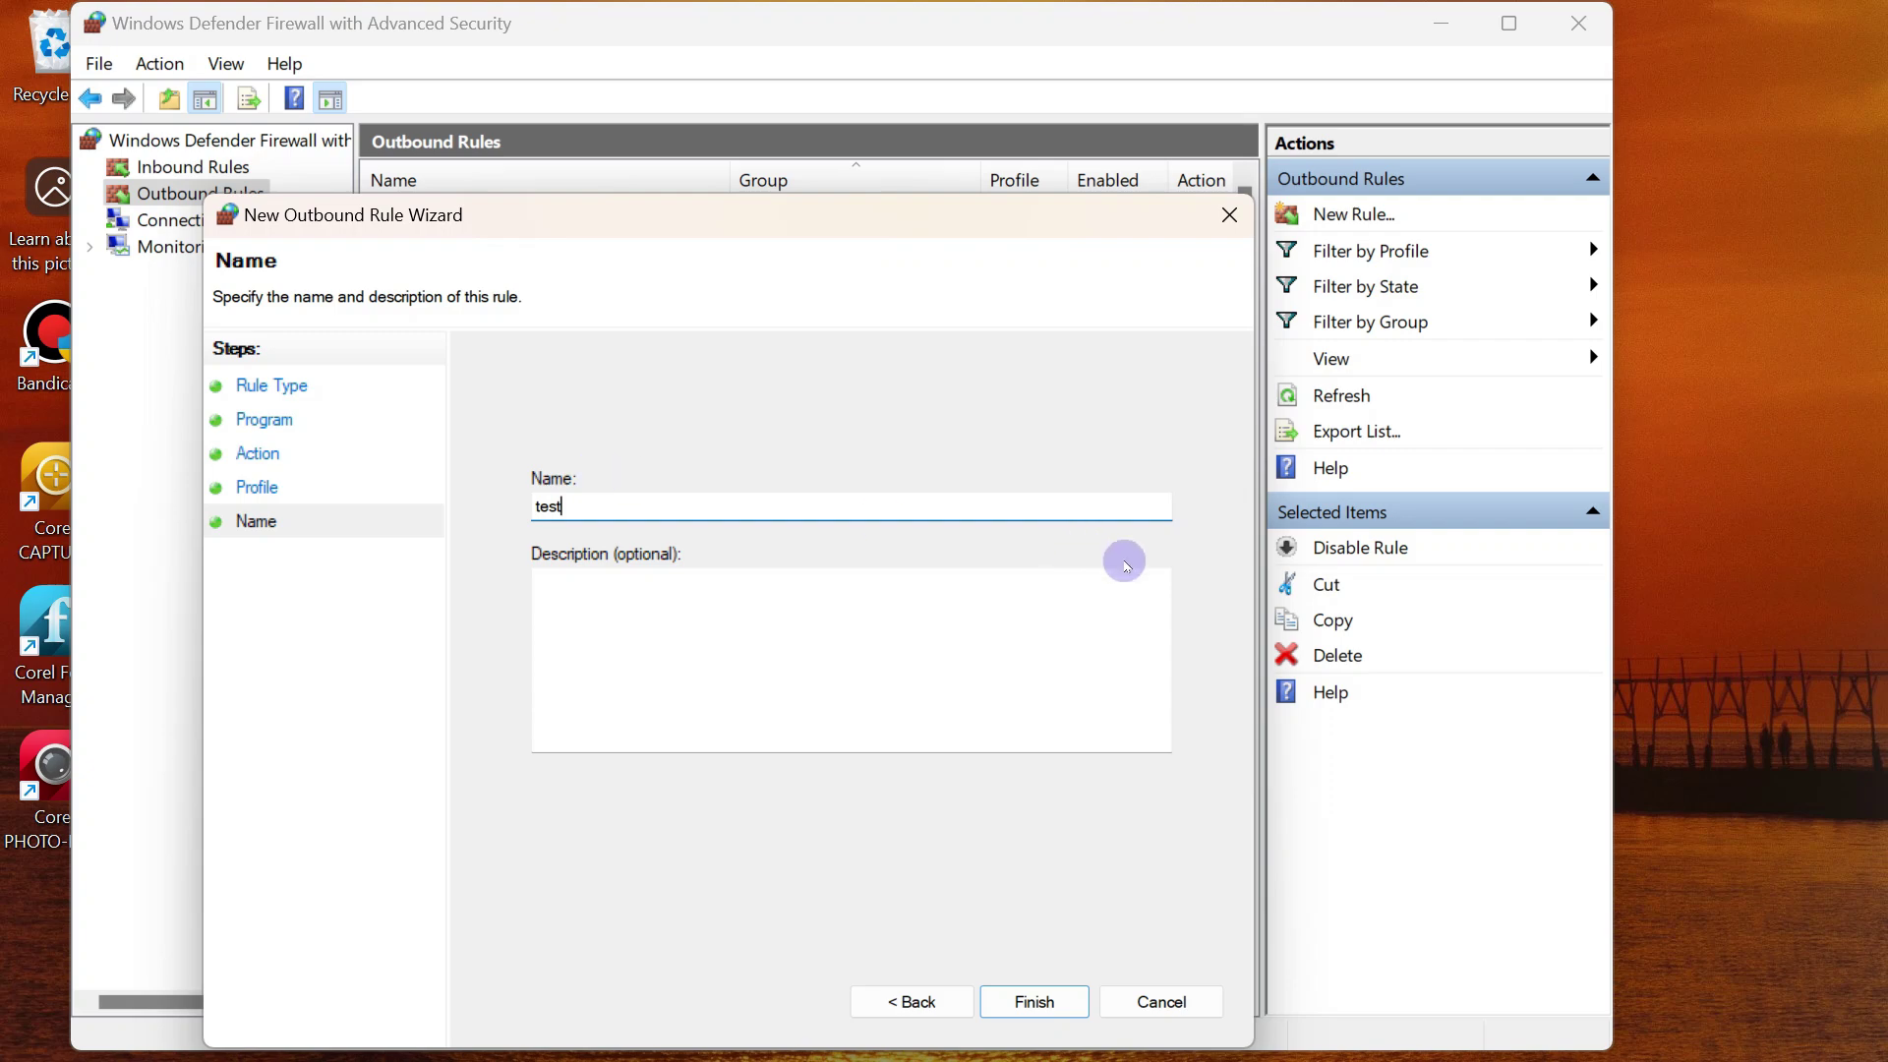
left_click(1034, 1002)
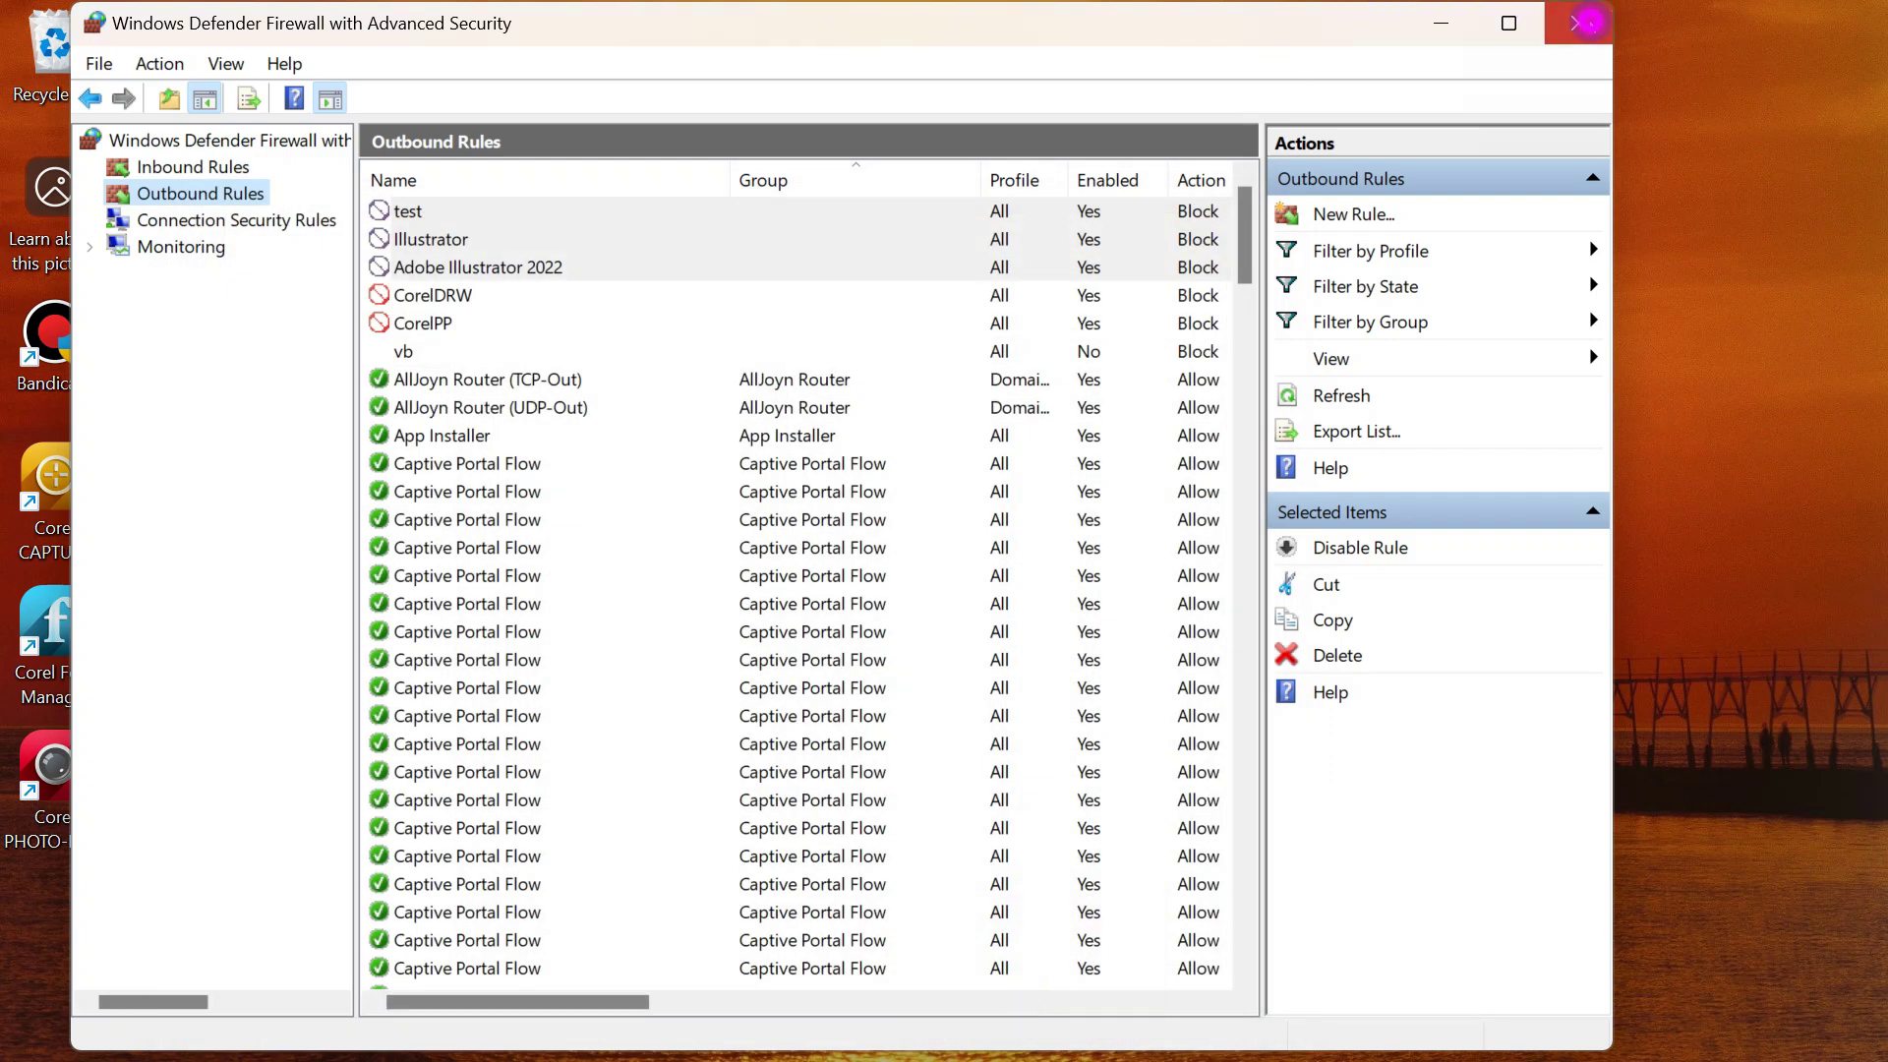
left_click(1578, 22)
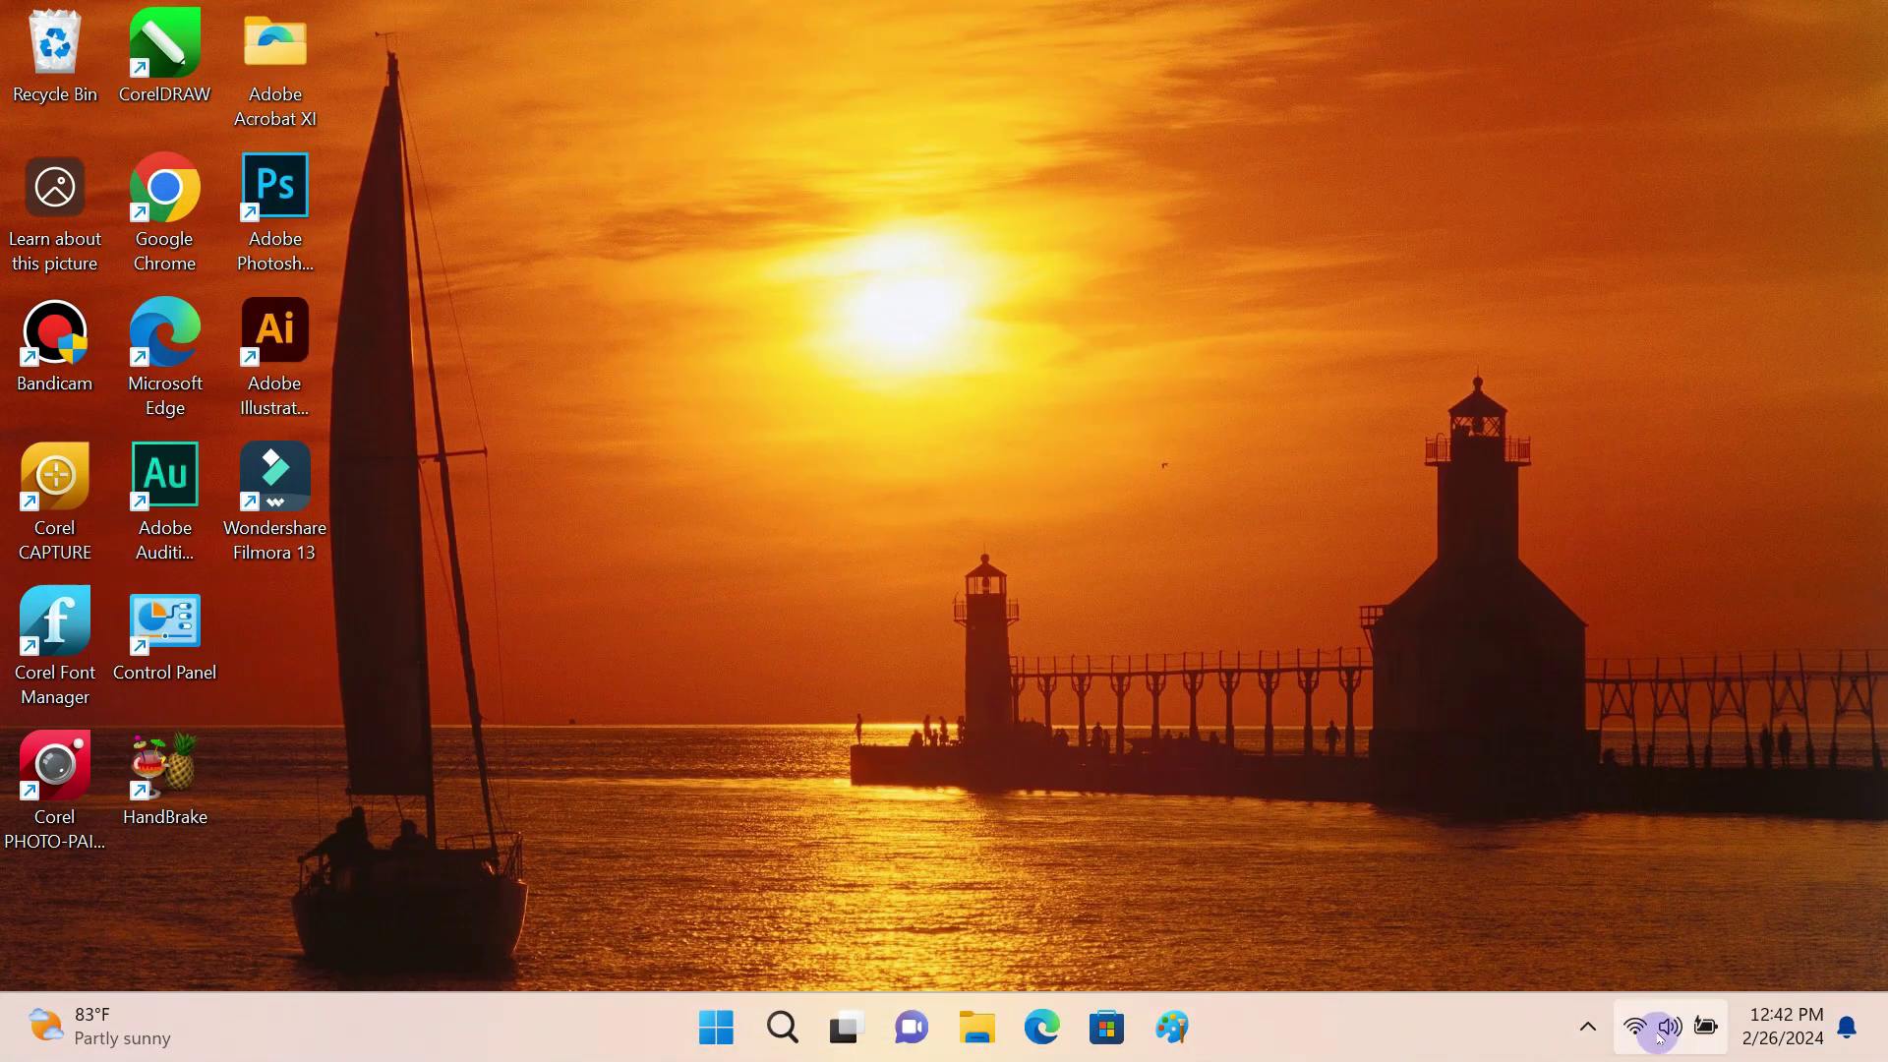
Launch Adobe Illustrator from the desktop and create a new file from the Postcard preset, 288 x 560 pt.
double_click(275, 339)
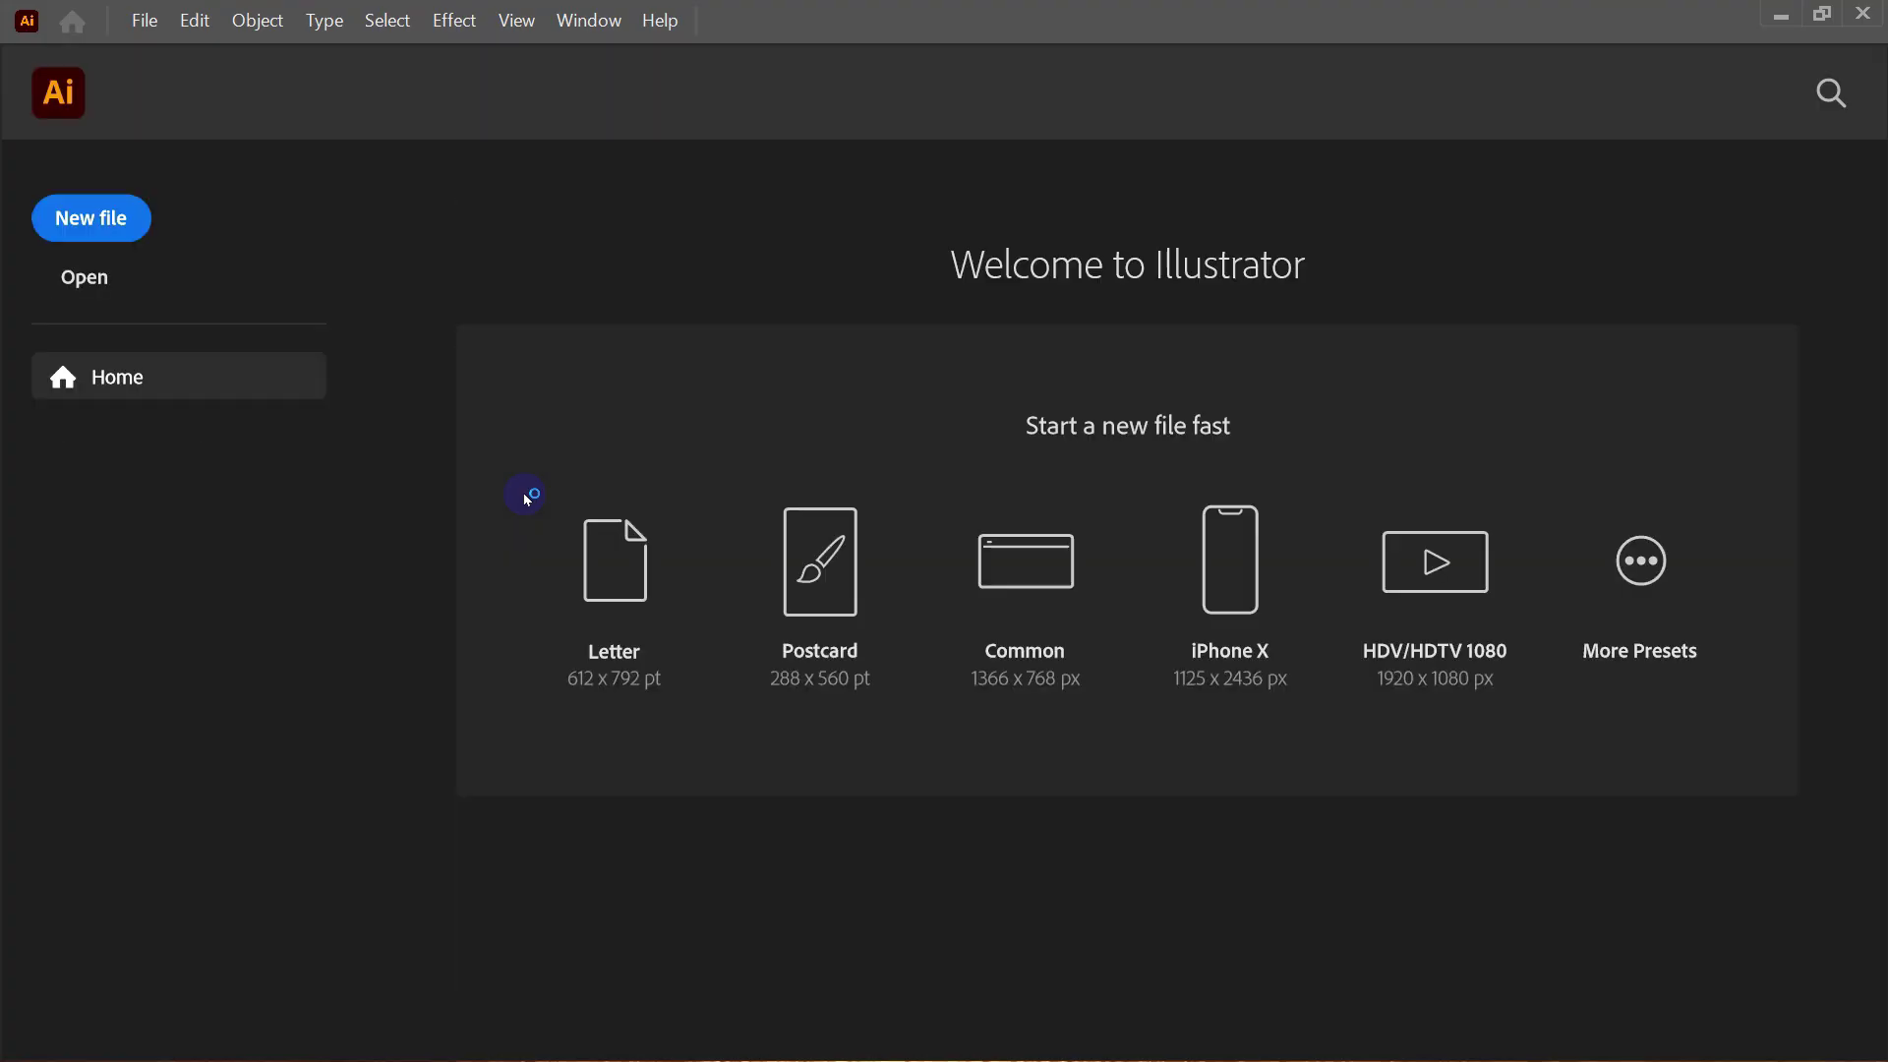
left_click(832, 587)
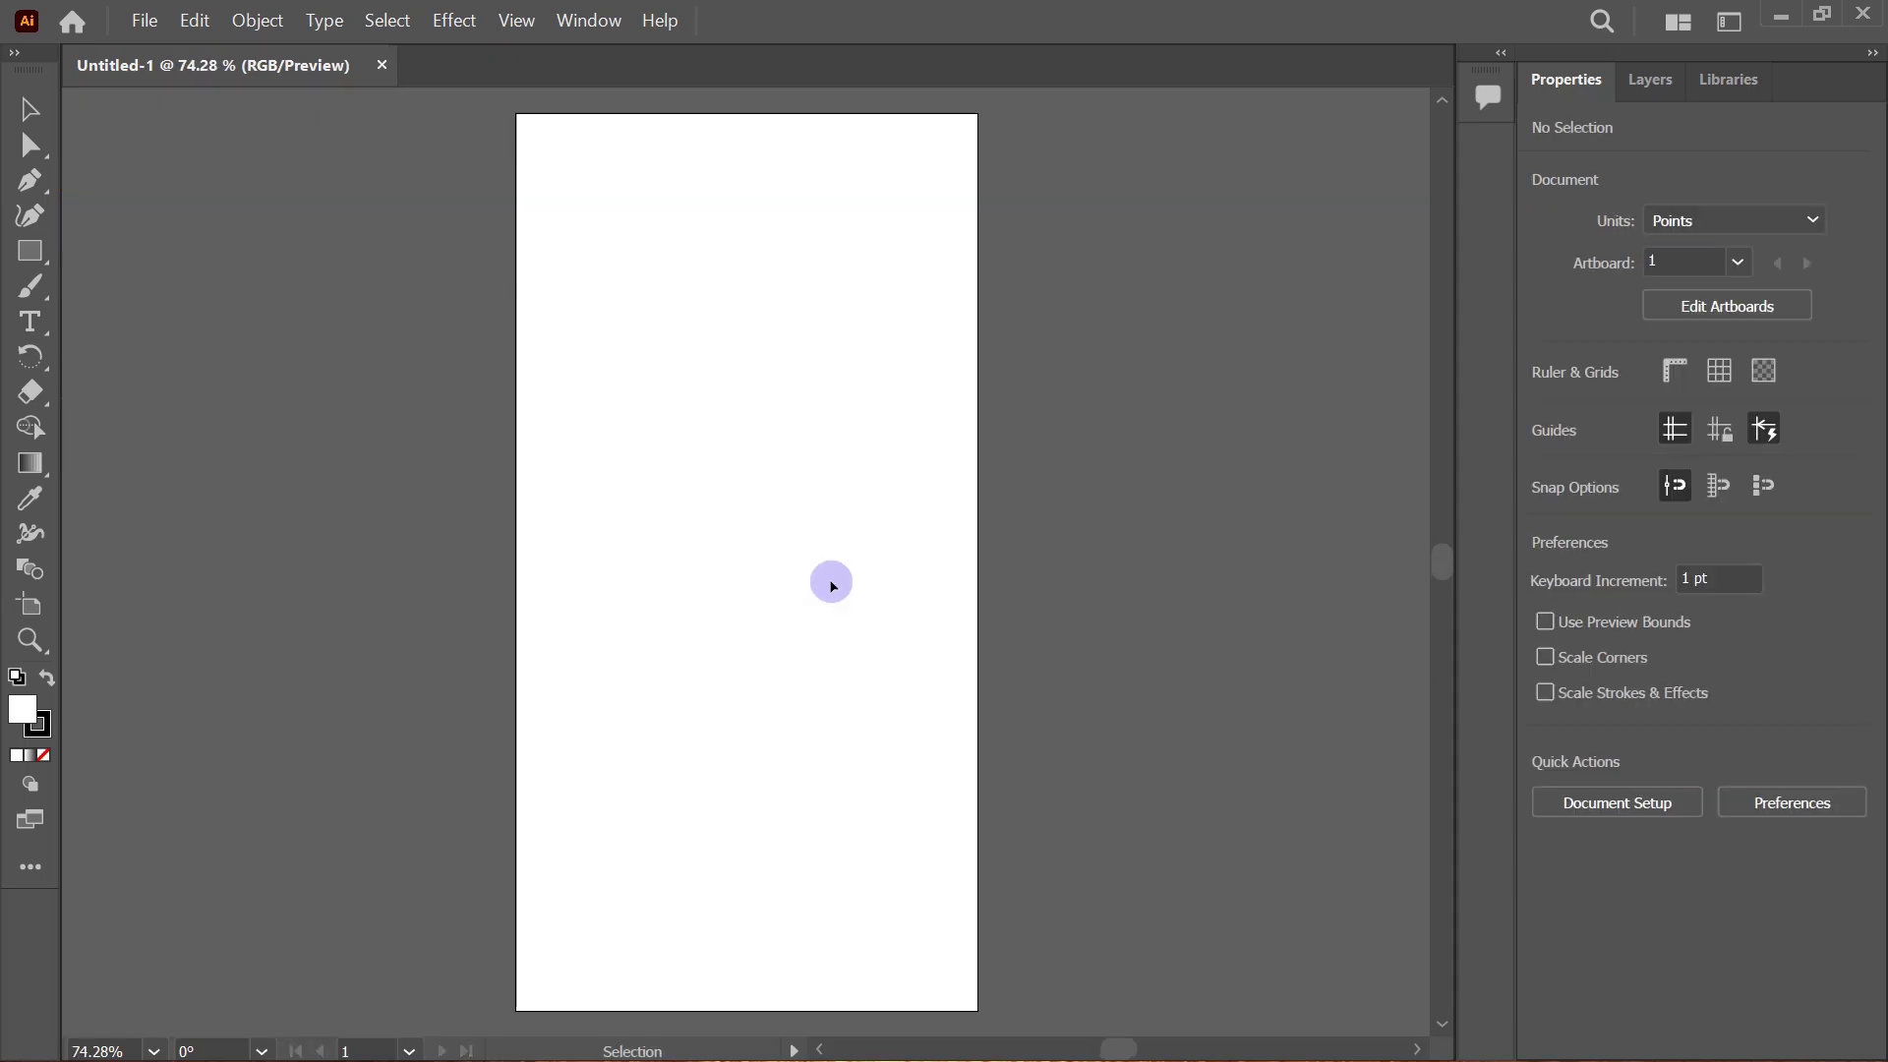
mouse_move(1519, 1057)
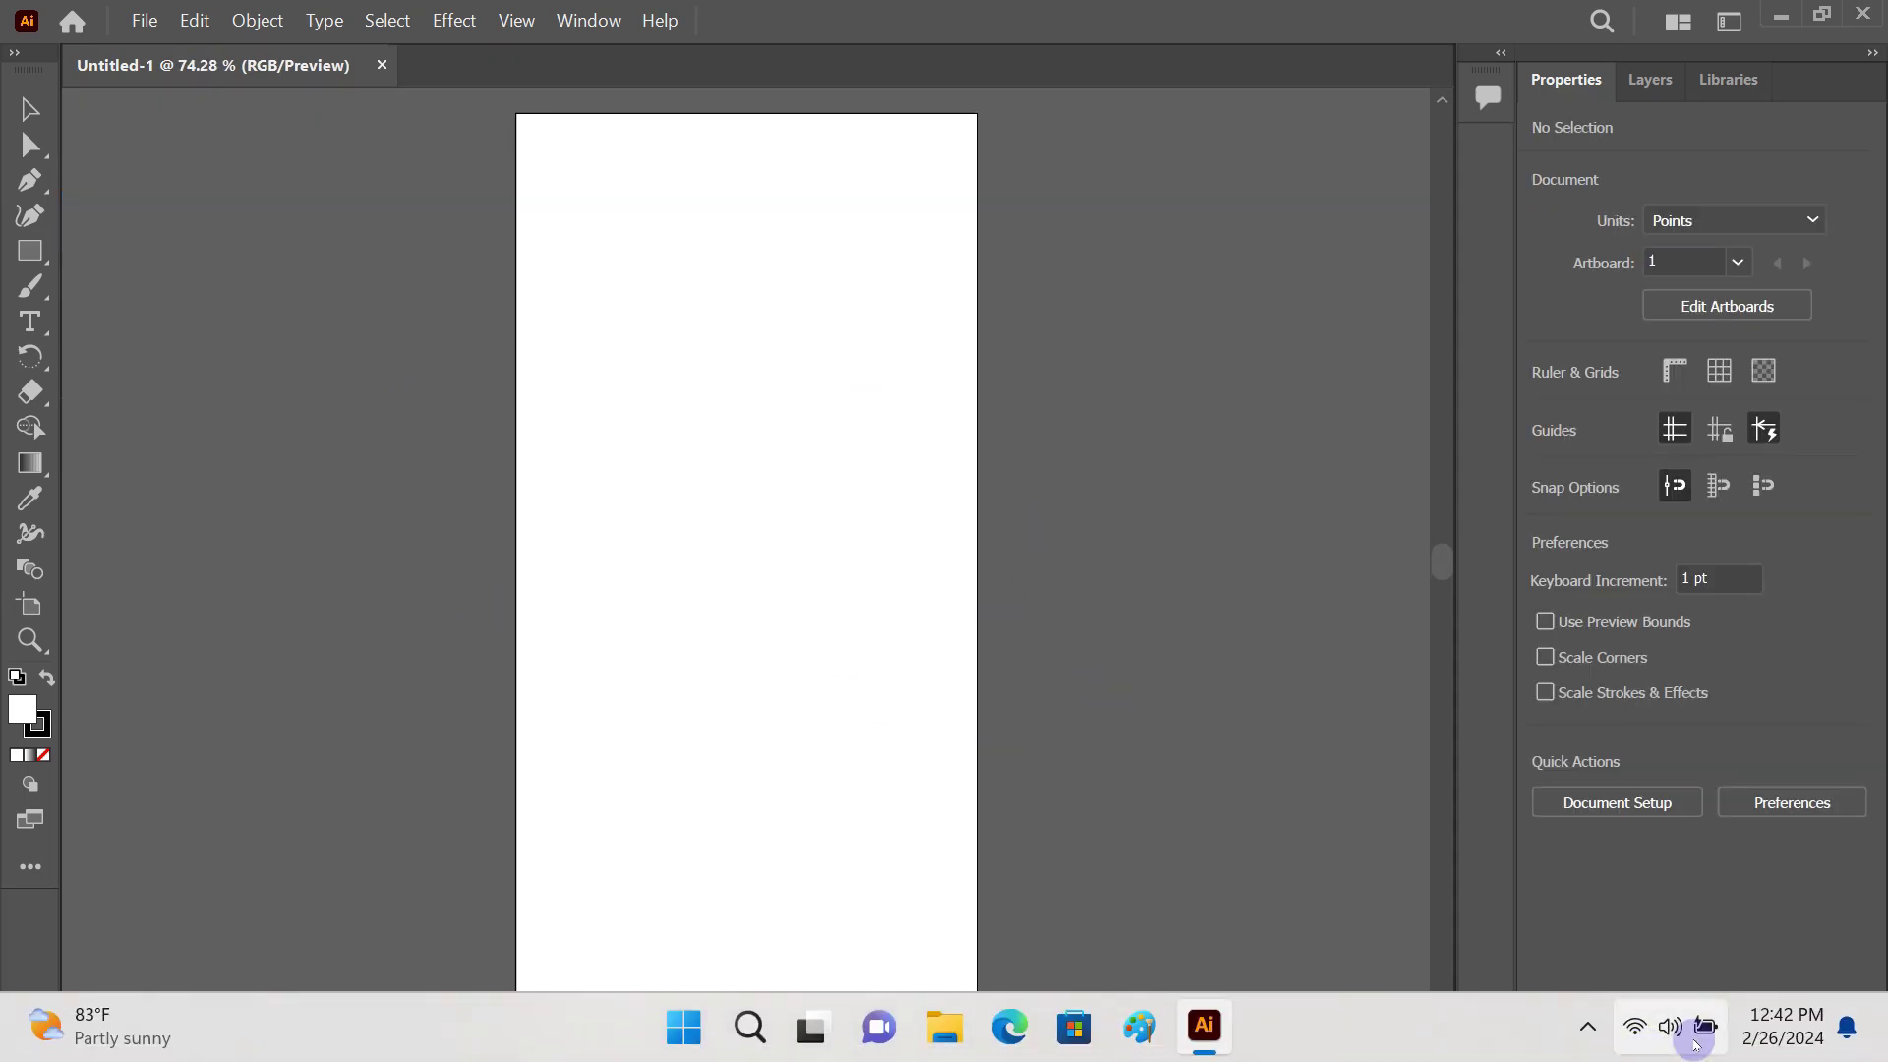